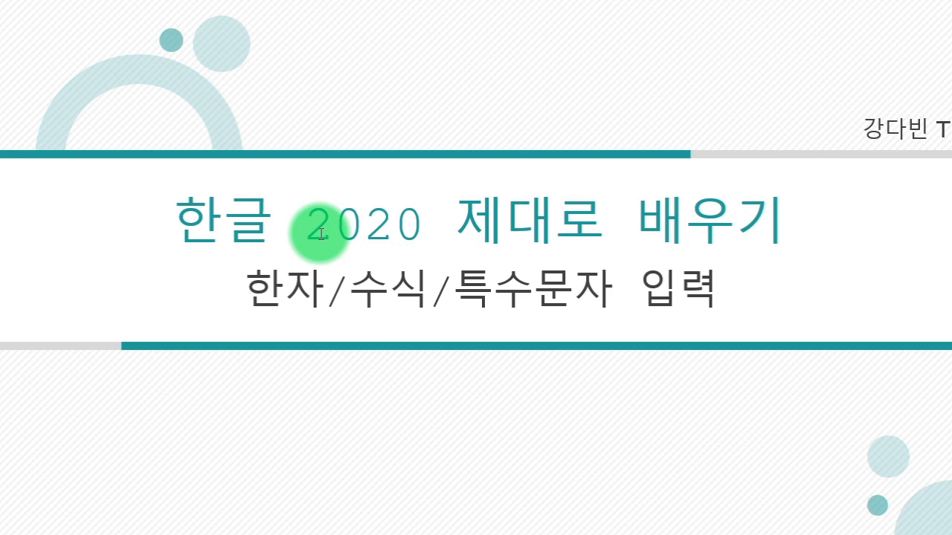
click(320, 233)
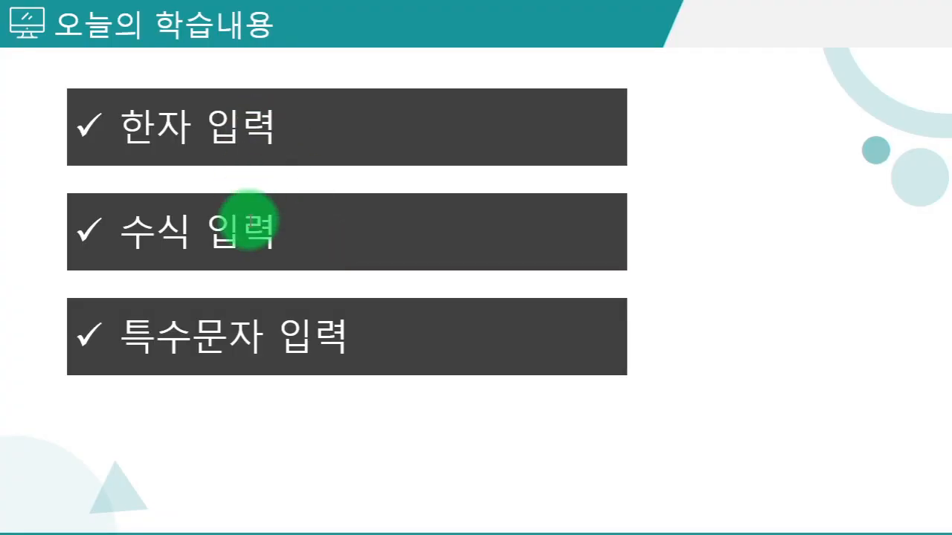
click(254, 332)
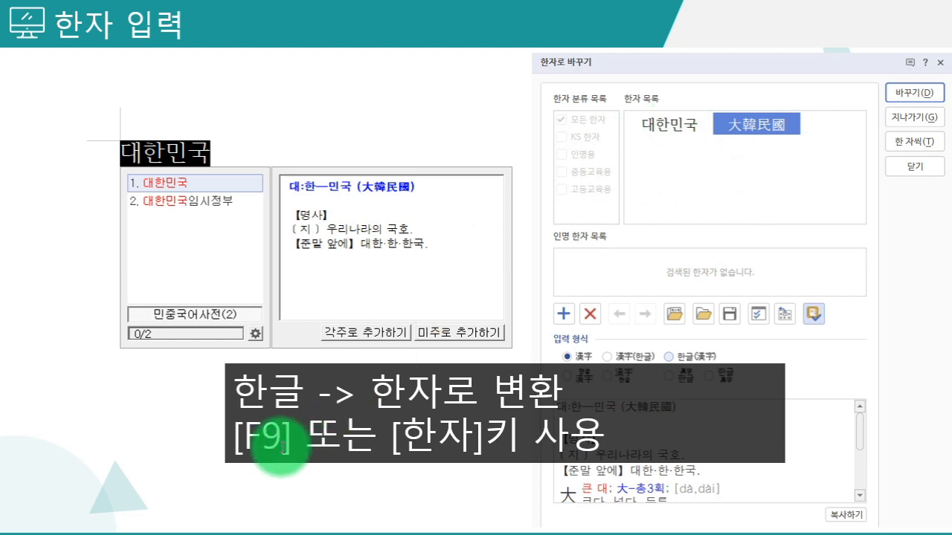
click(250, 445)
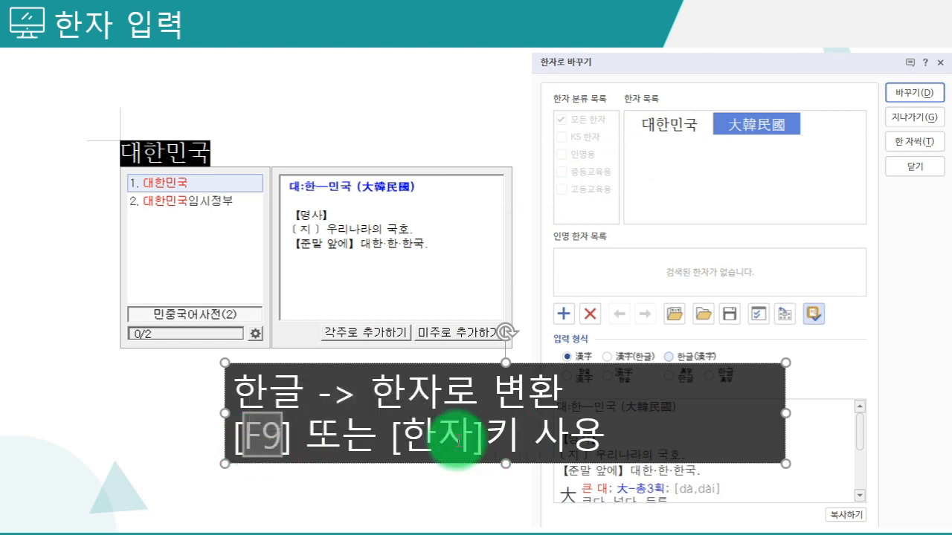
click(411, 489)
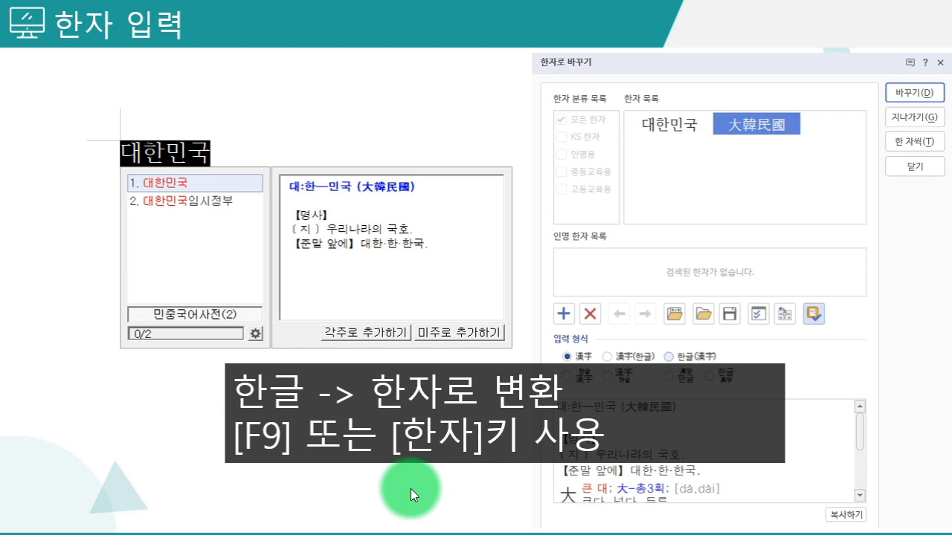
key(Page_Down)
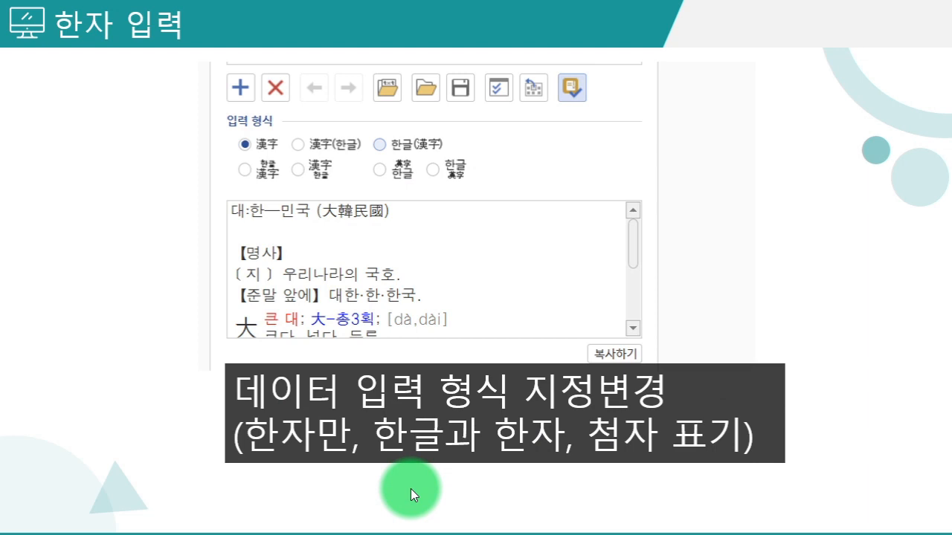
drag(355, 389, 505, 405)
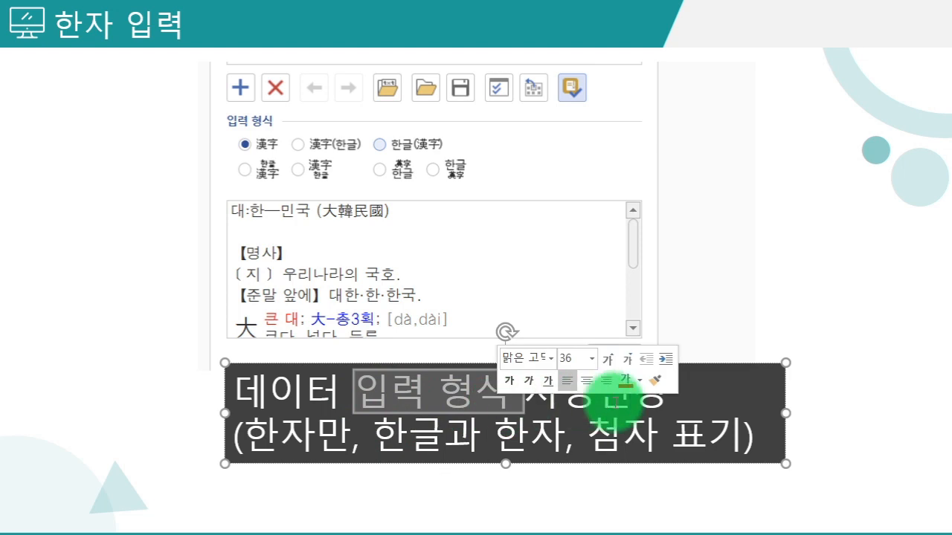
click(585, 409)
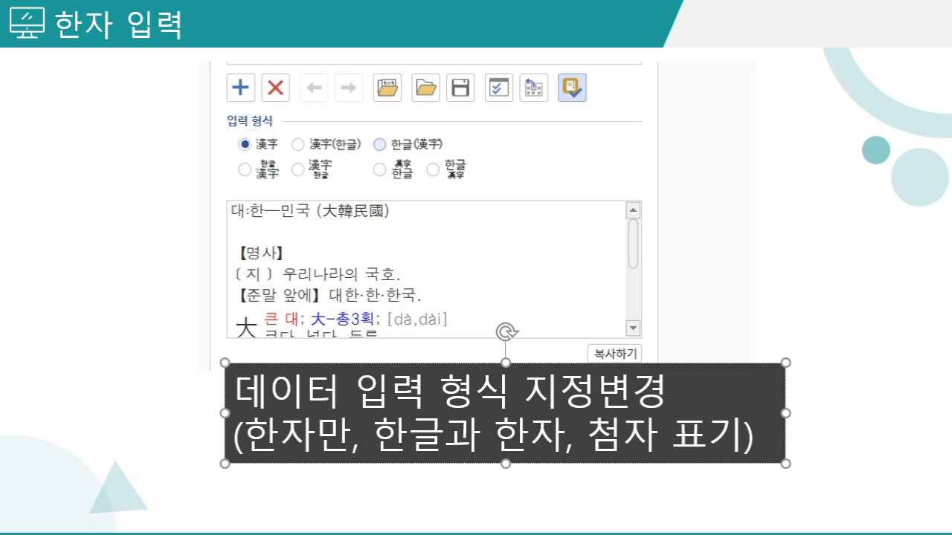
Step: Switch to the Hangul (한글) document and place the cursor after the word 대한민국 in the first line
mouse_move(178, 534)
click(93, 529)
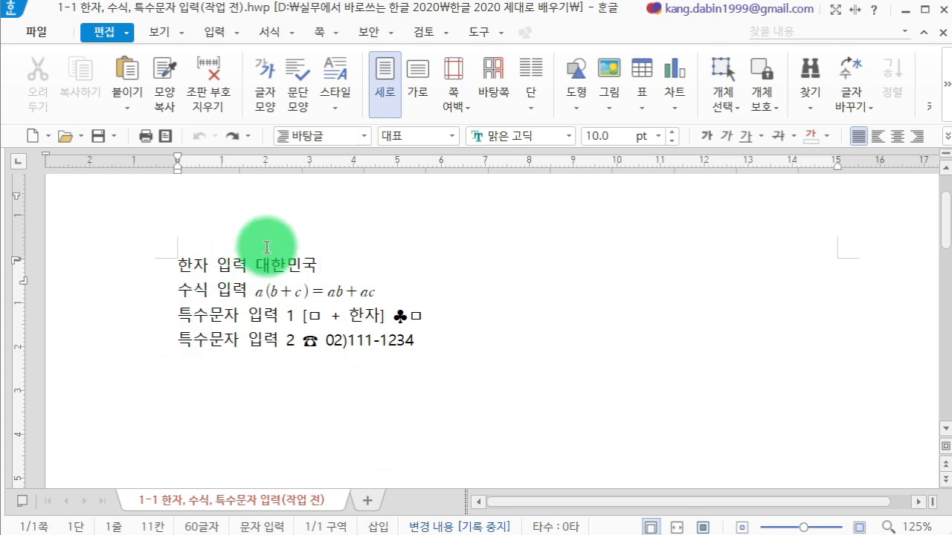
key(Hangul)
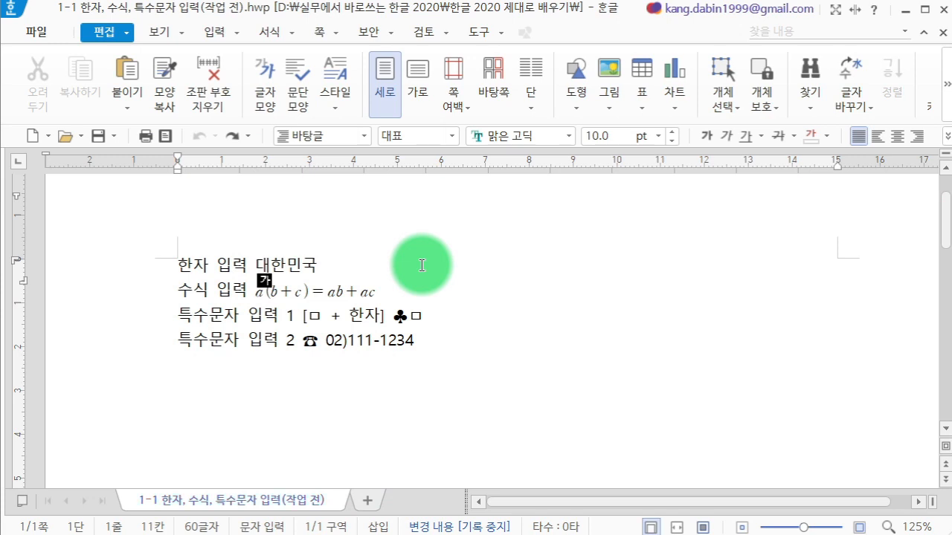
drag(255, 266, 327, 270)
click(326, 271)
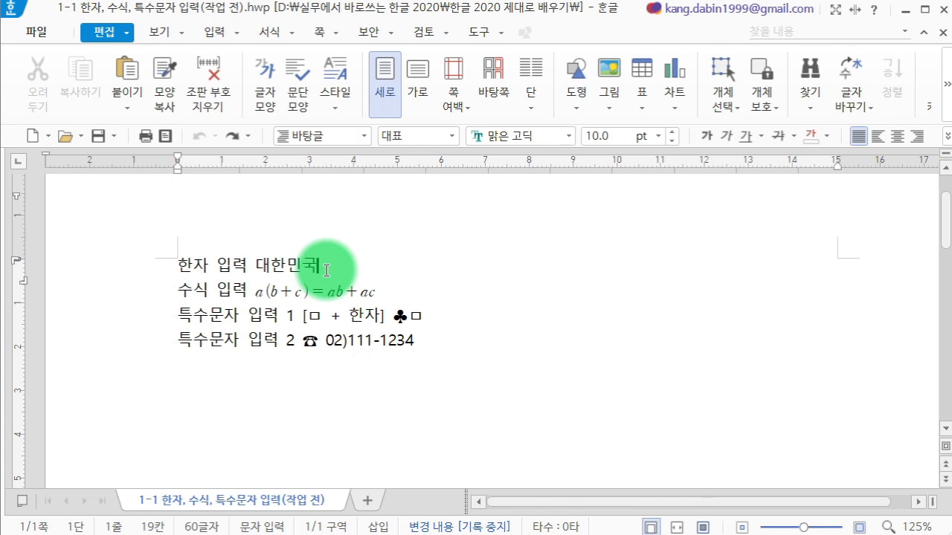
click(326, 270)
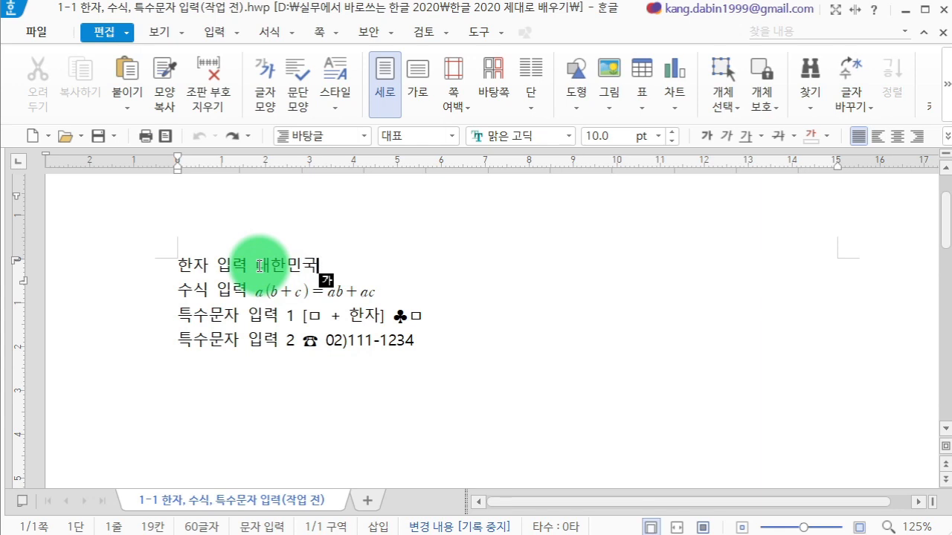
Step: Select 대한민국 in the first line, open the Hanja conversion dialog for it and view the Hanja candidate
drag(260, 266, 333, 266)
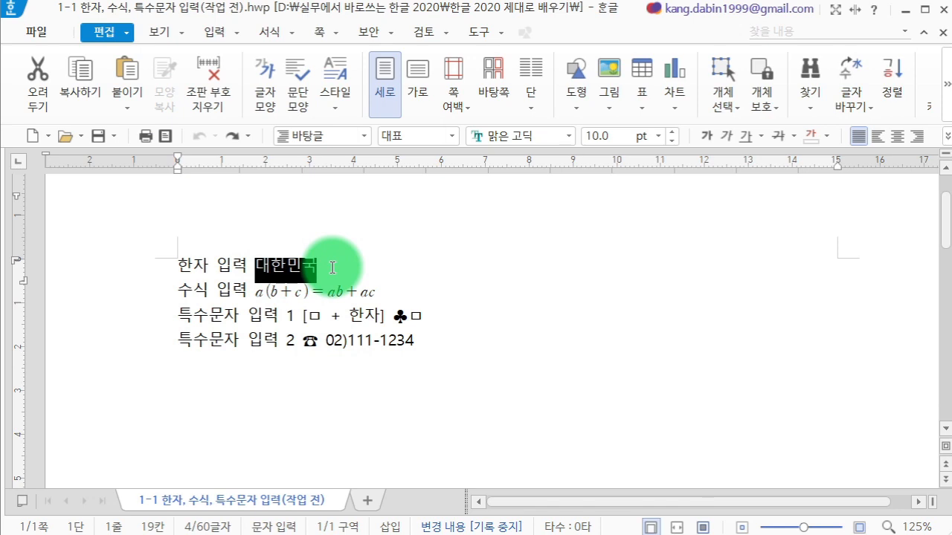
key(F9)
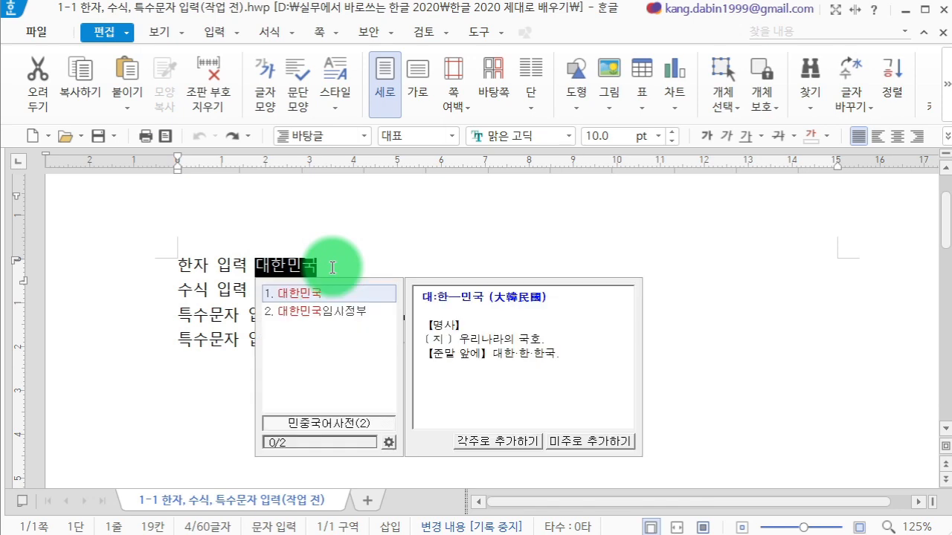
key(F9)
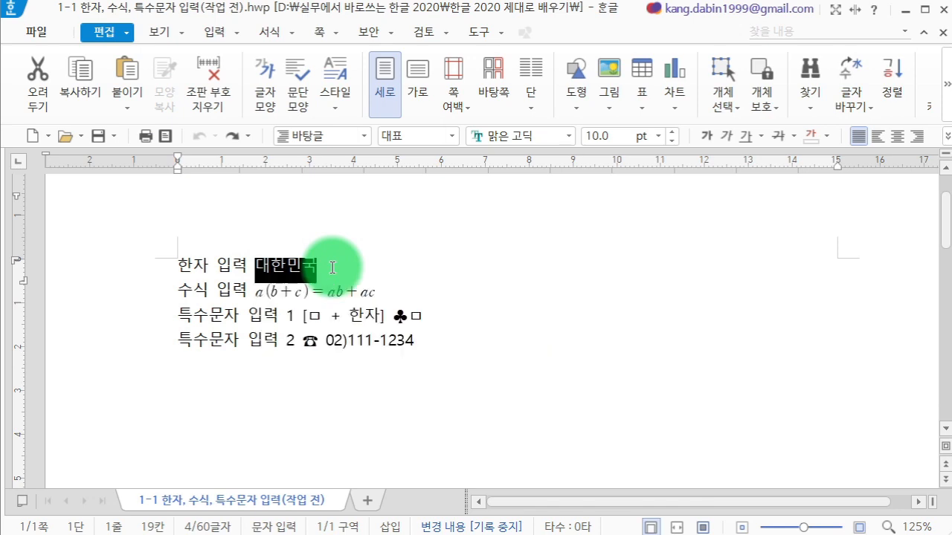
drag(464, 0, 420, 52)
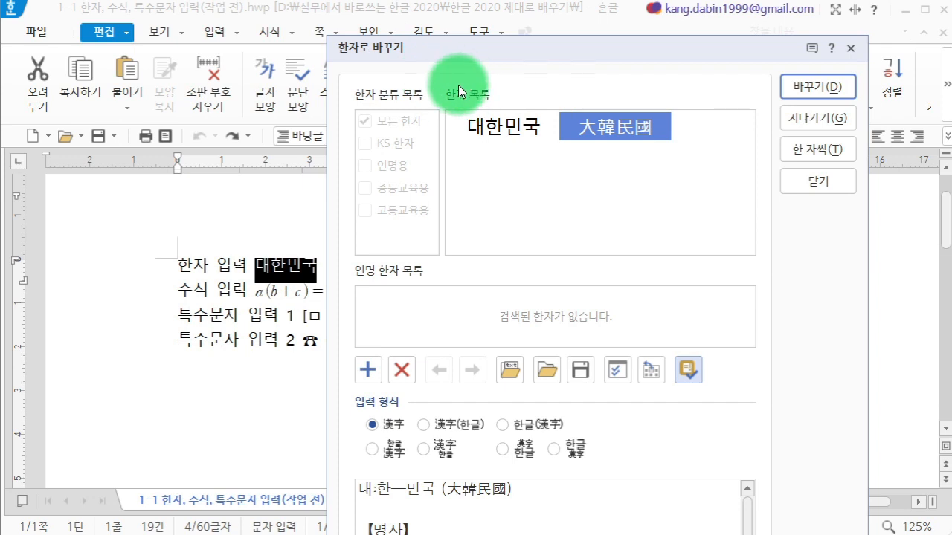
mouse_move(587, 131)
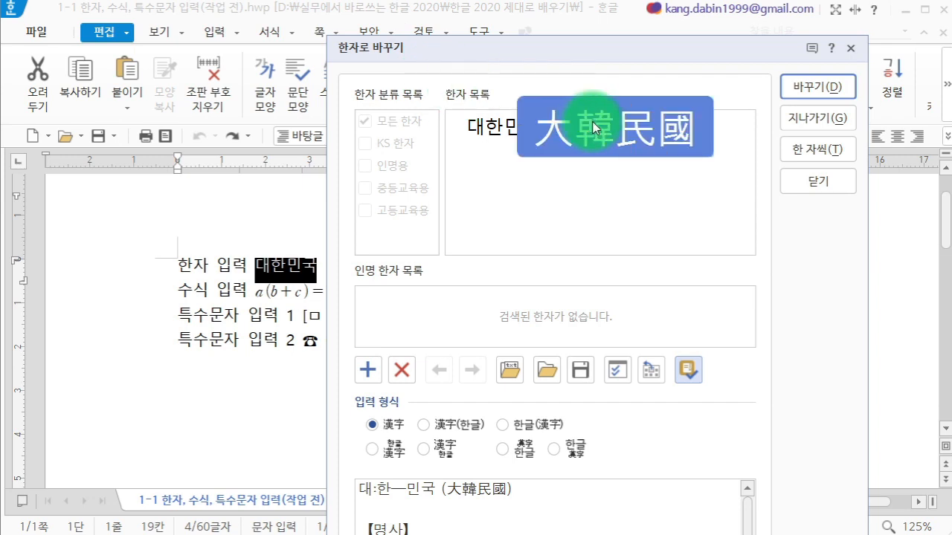
drag(557, 65, 485, 2)
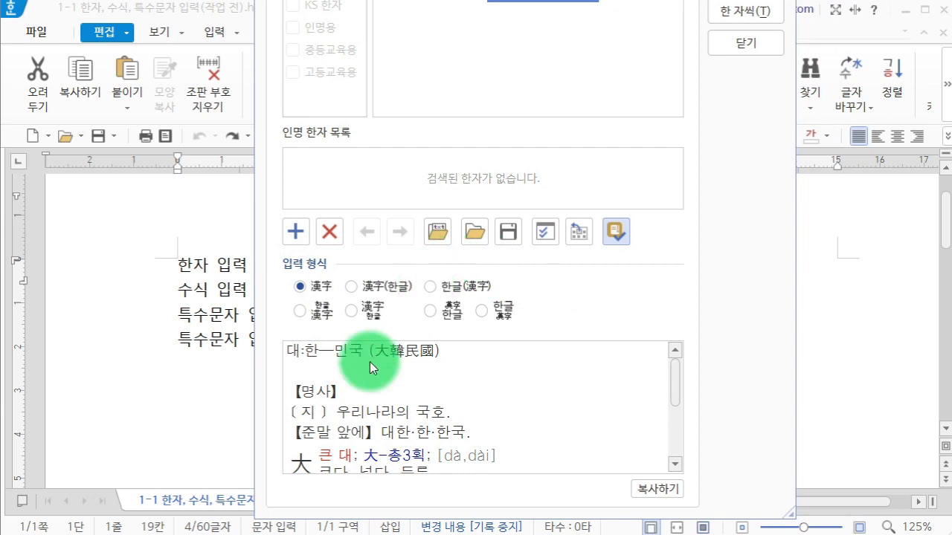
Step: Look through the dictionary entry for 大韓民國, then hide the dictionary pane and show it again
click(617, 238)
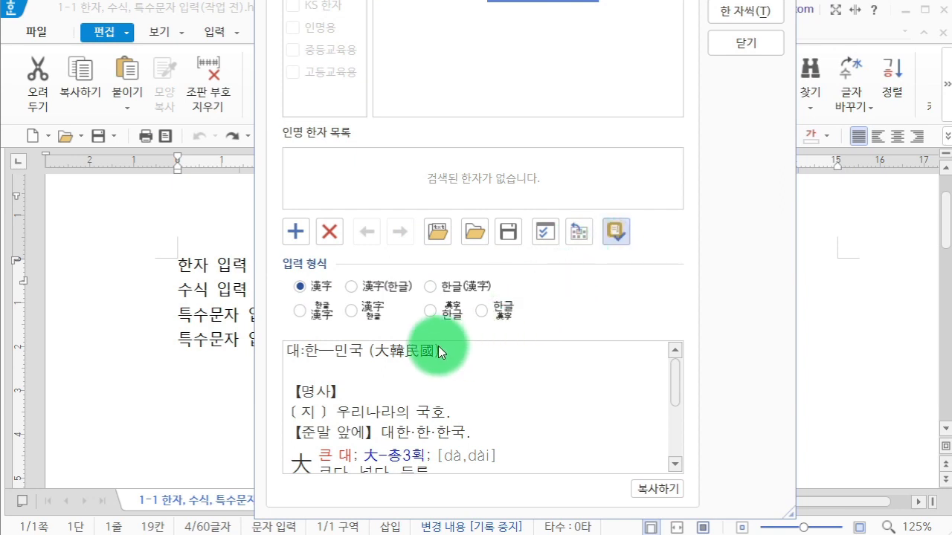
scroll(348, 435, down, 1)
scroll(348, 435, down, 3)
scroll(348, 435, up, 4)
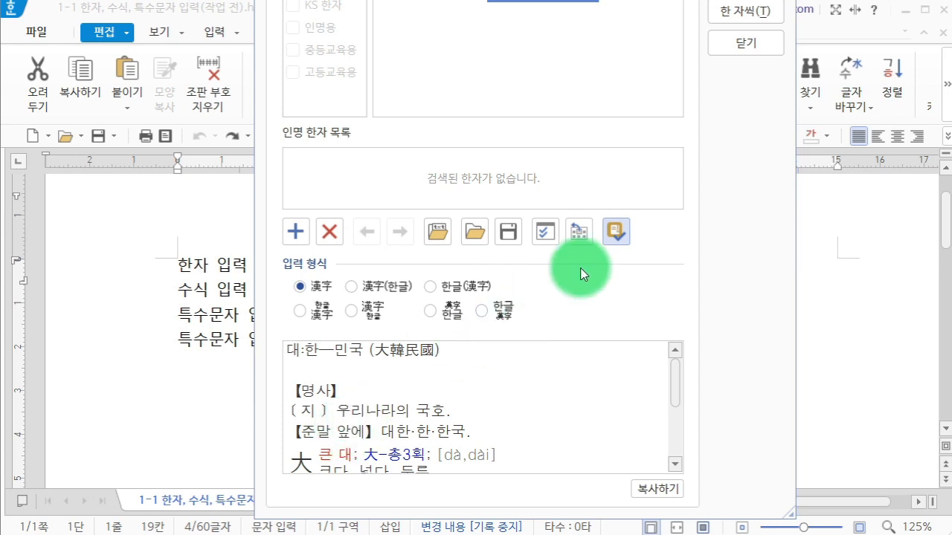
click(614, 232)
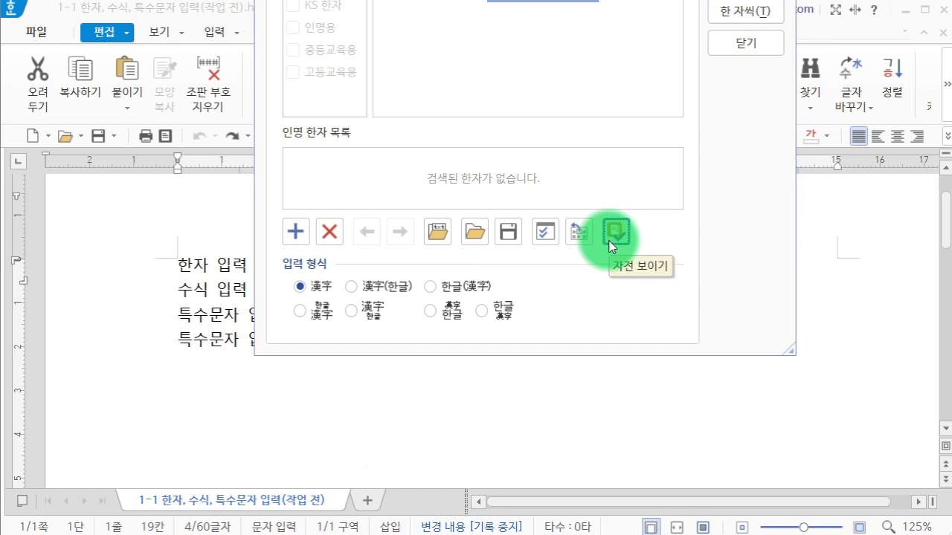
click(611, 237)
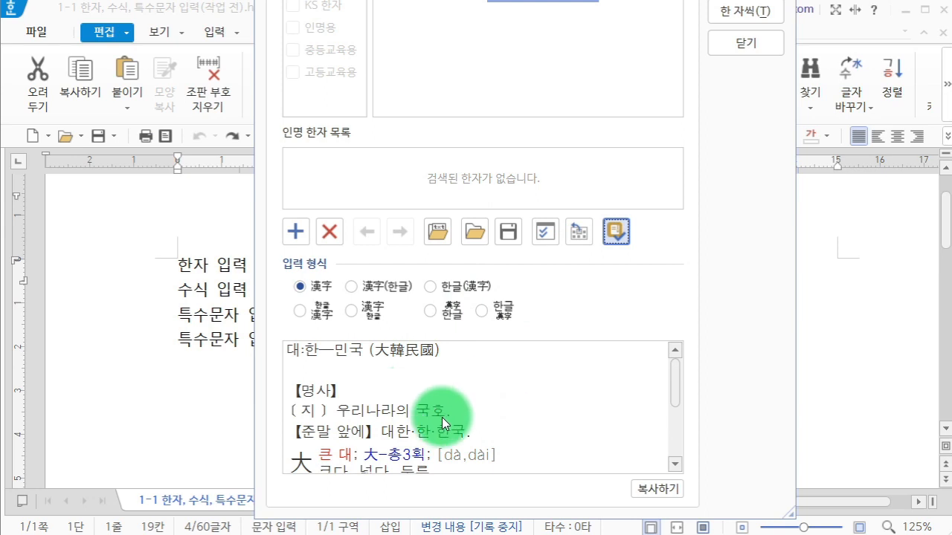
Step: Convert the selected 대한민국 to 大韓民國 using the 漢字 (Hanja only) input format
drag(351, 0, 310, 59)
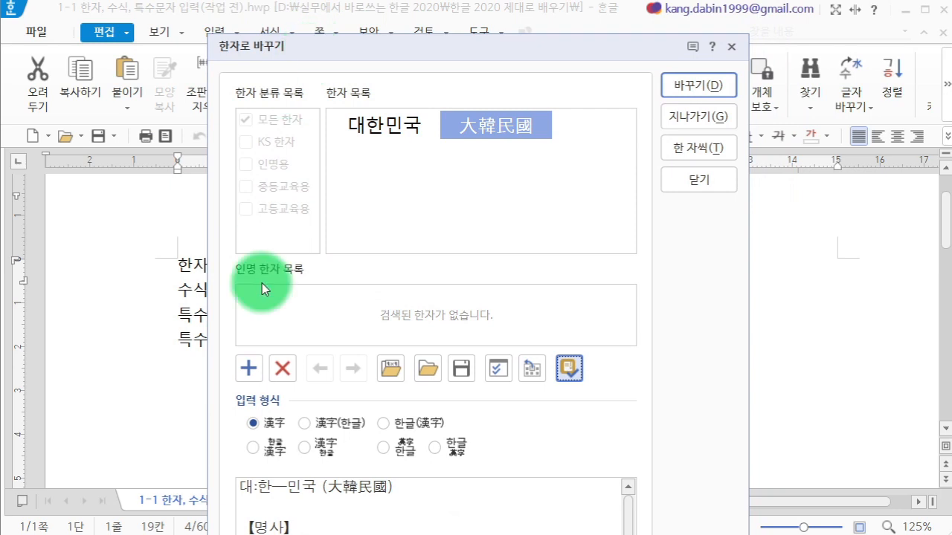
click(263, 429)
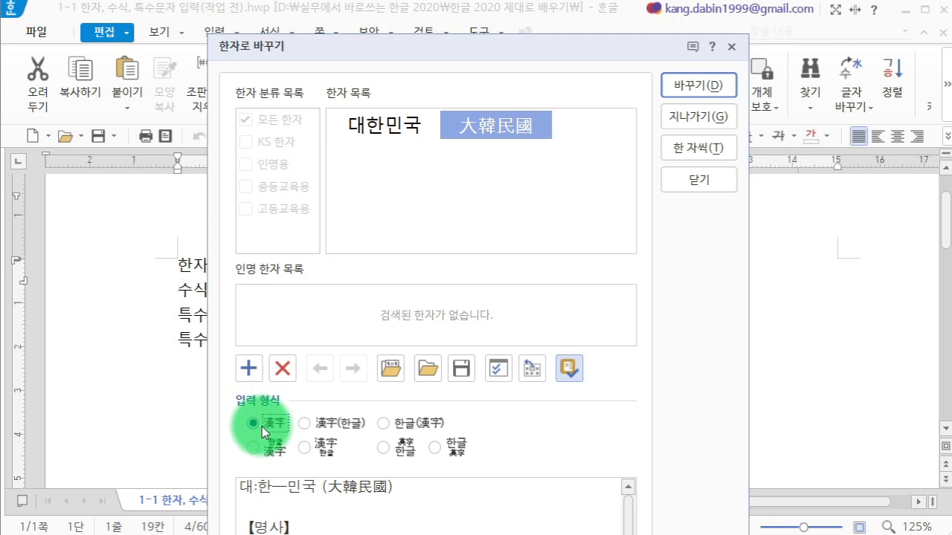
click(696, 84)
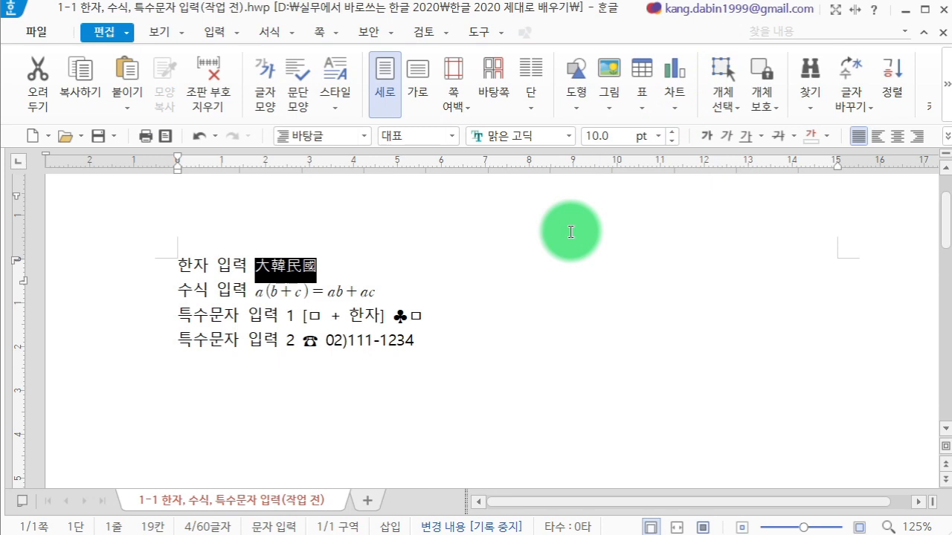
Step: Convert 大韓民國 in the first line back to Hangul and place the cursor after the word
click(326, 270)
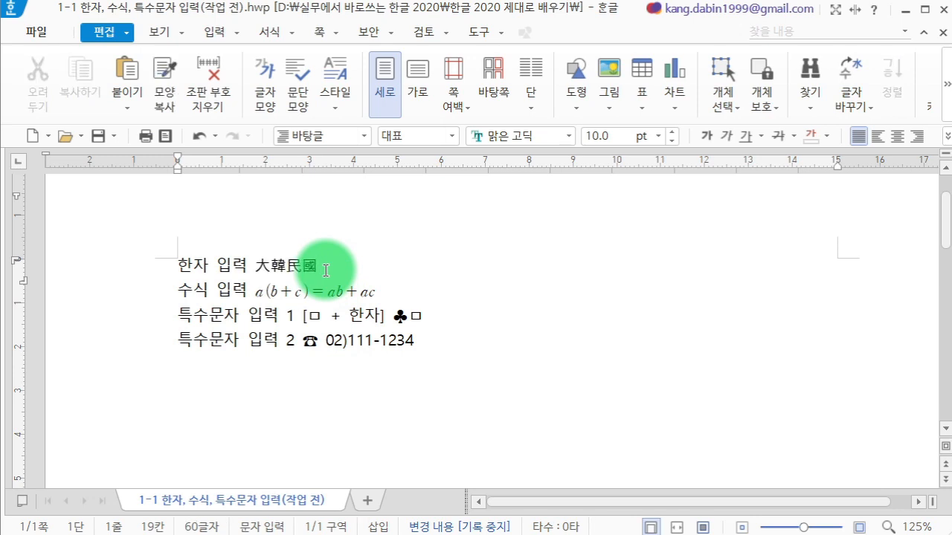
key(F9)
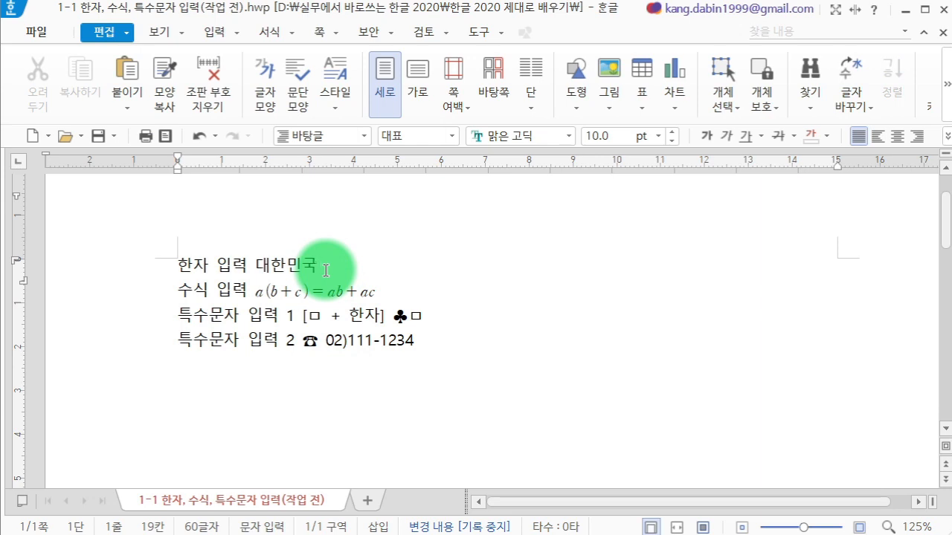
click(325, 271)
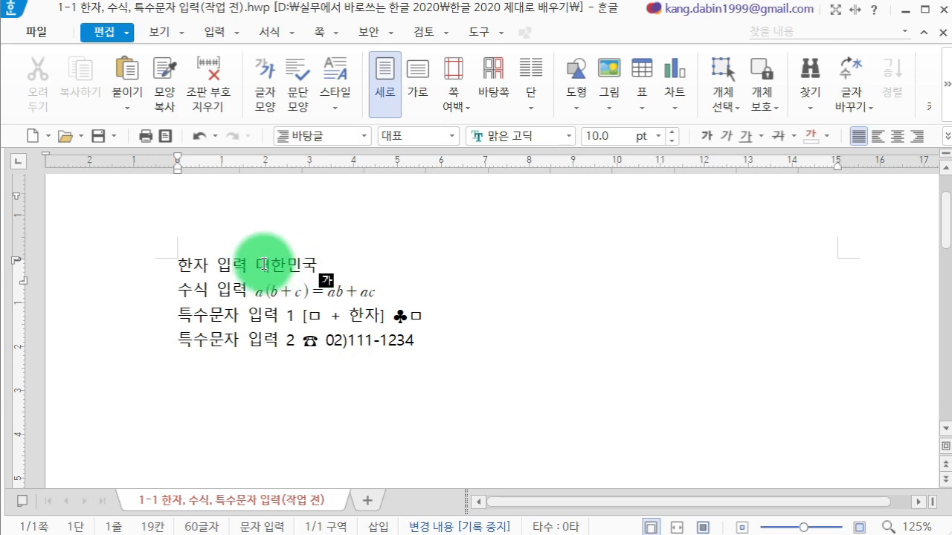
Step: Convert 대한민국 in the first line to 대한민국(大韓民國) using the 한글(漢字) input format
drag(254, 263, 335, 263)
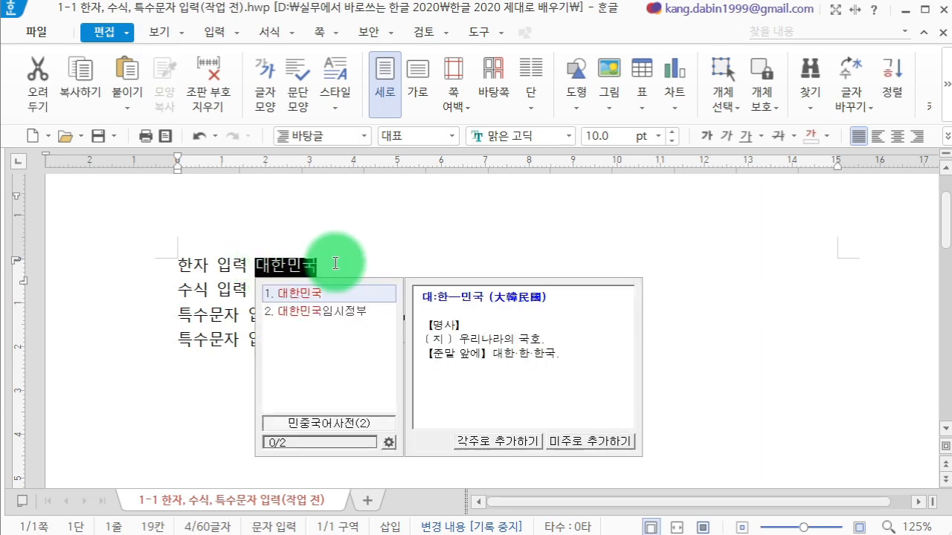
key(F9)
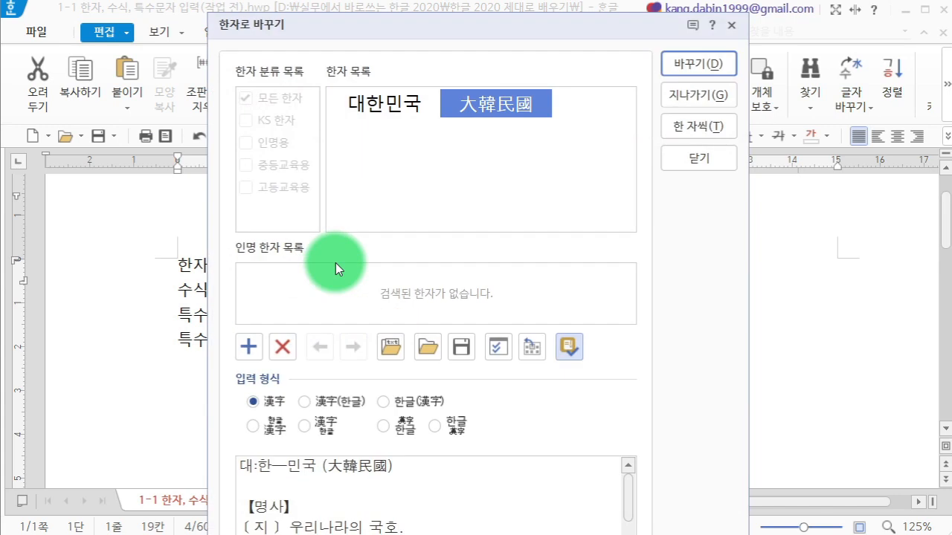
drag(377, 30, 376, 0)
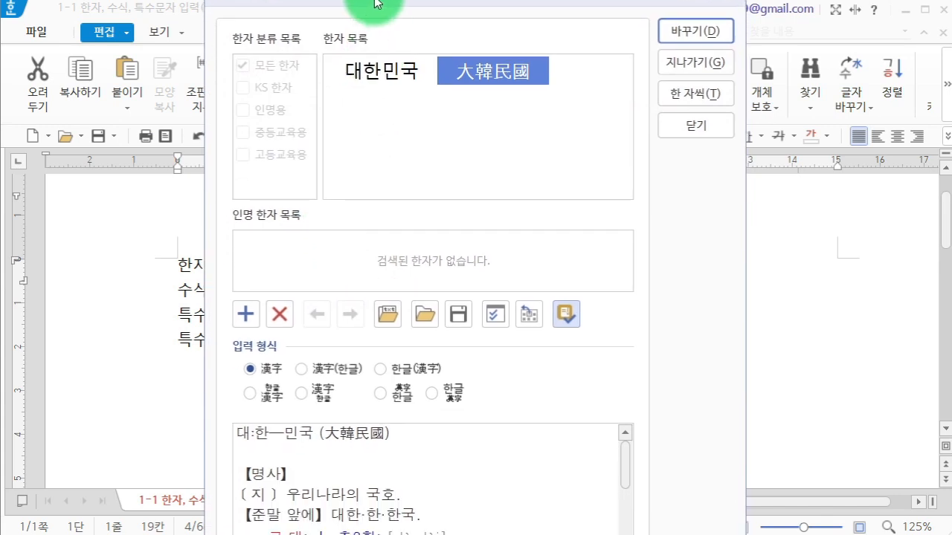
click(417, 366)
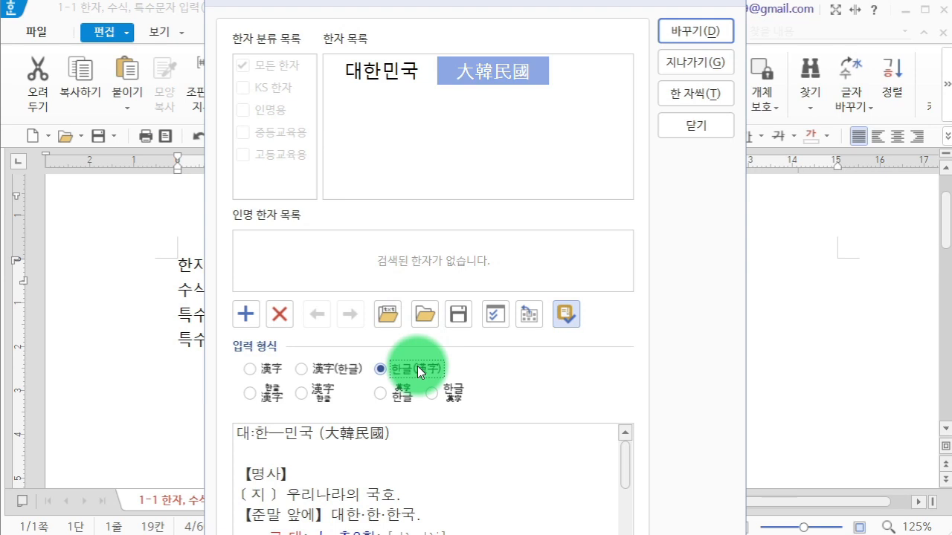
click(677, 39)
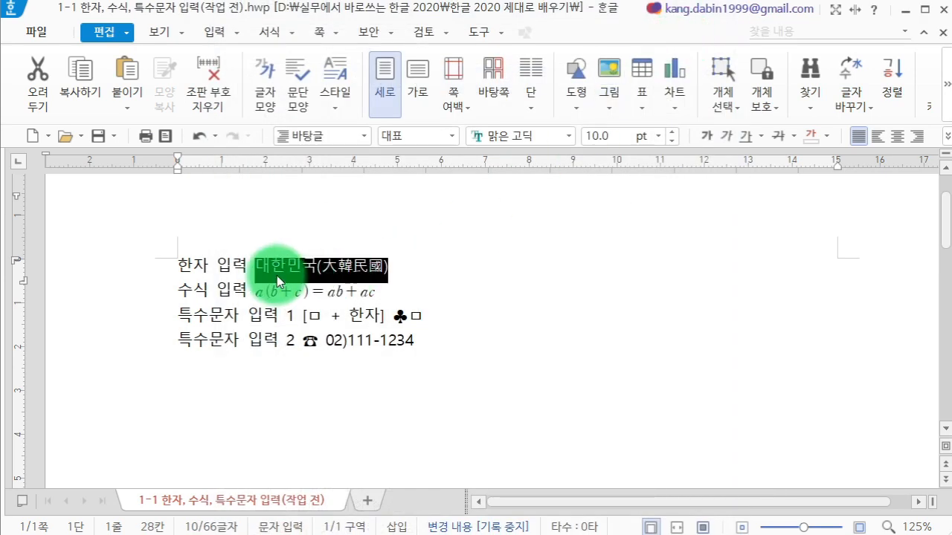
click(330, 273)
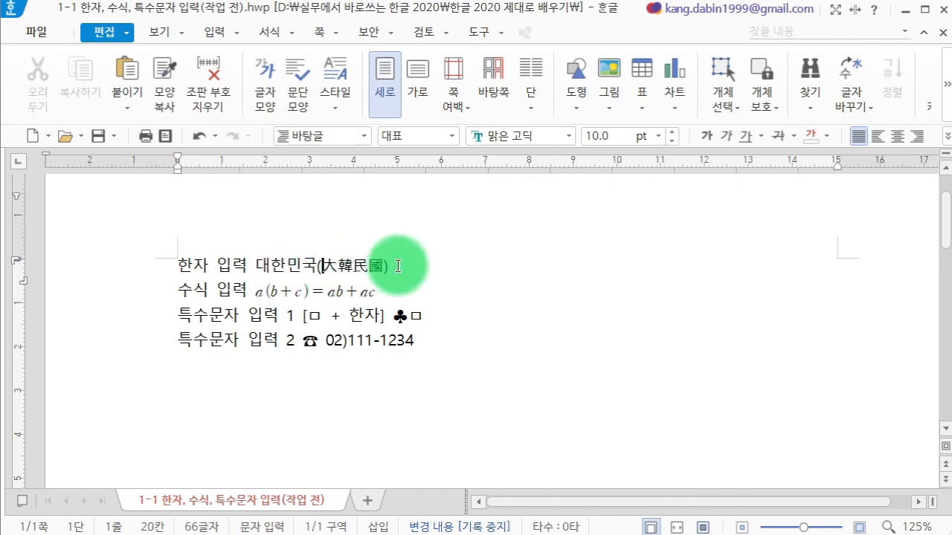
Step: Undo the conversion to Hangul with Hanja in the first line, bringing back the plain word 대한민국
key(Hangul)
key(ctrl+z)
key(ctrl+y)
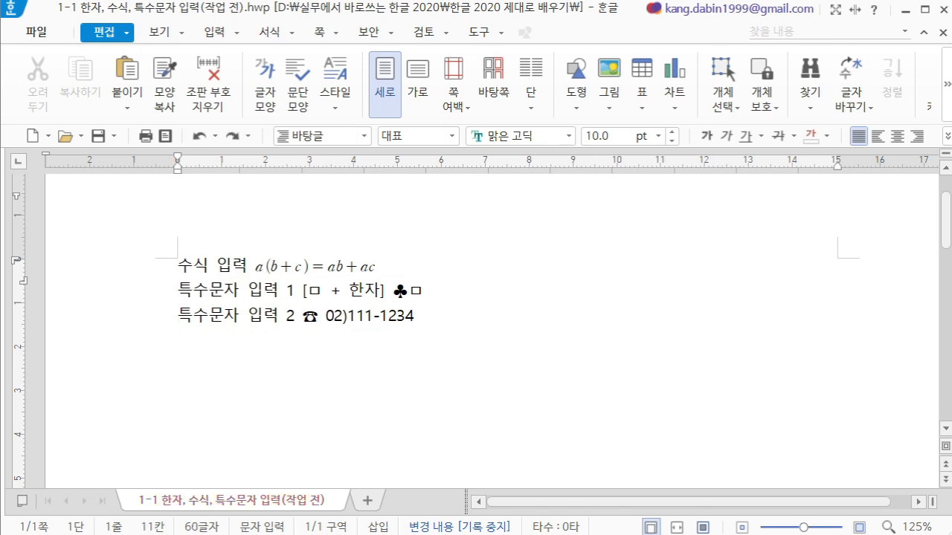
click(199, 136)
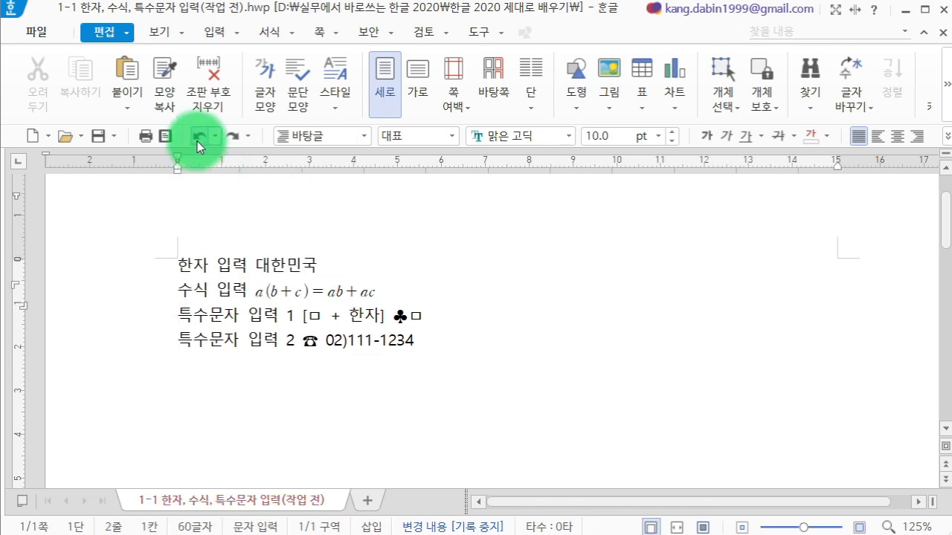
Step: Undo the two earlier Hanja and Hangul conversions of 대한민국 in the first line
click(198, 137)
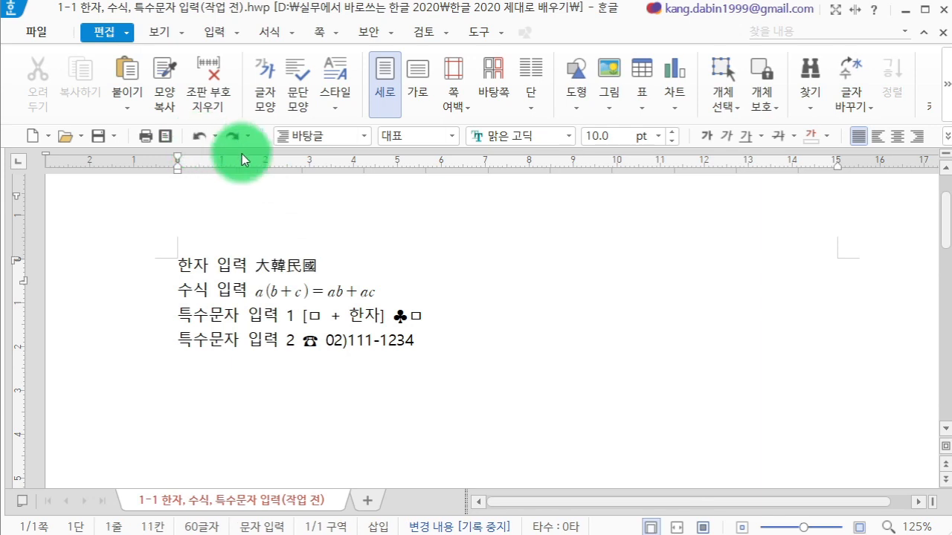
click(205, 143)
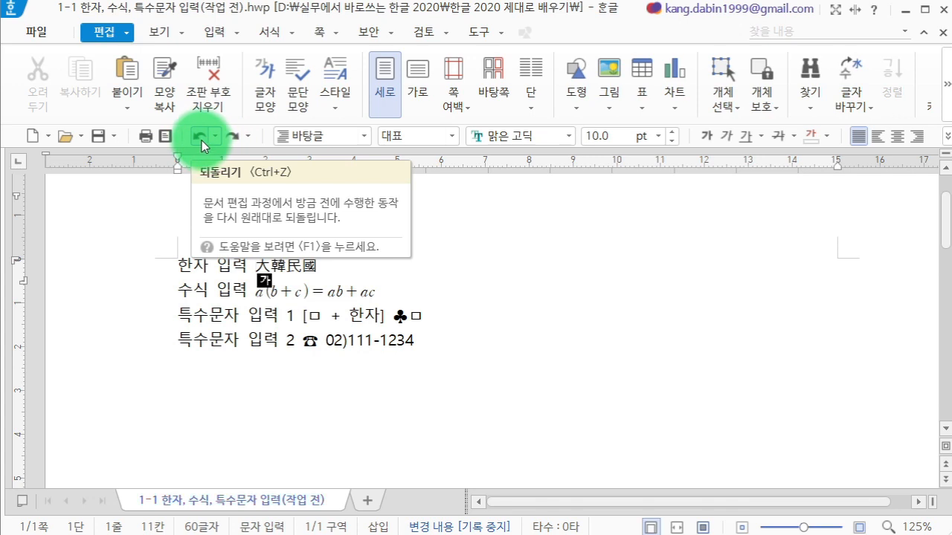
click(201, 141)
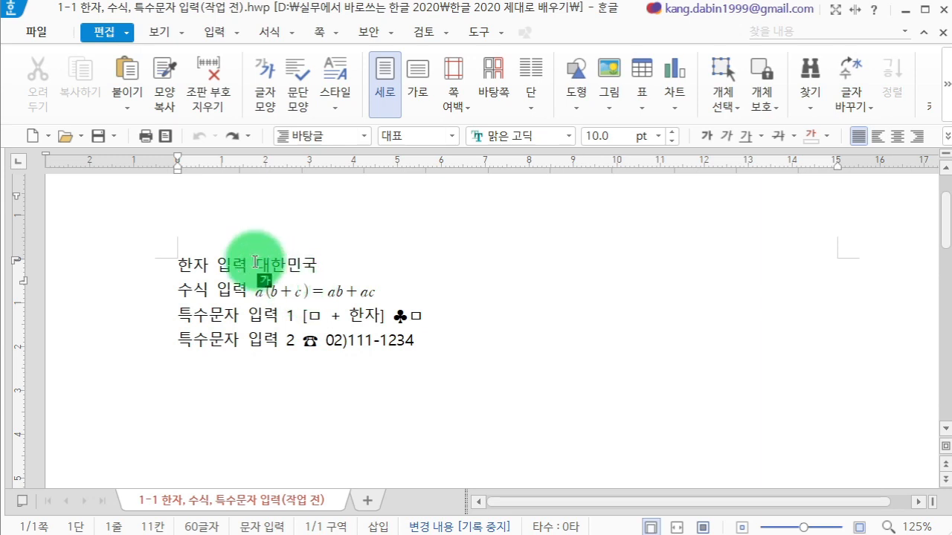
Step: Convert 대한민국 in the first line using the input format that places small 漢字 above the 한글
drag(255, 262, 326, 269)
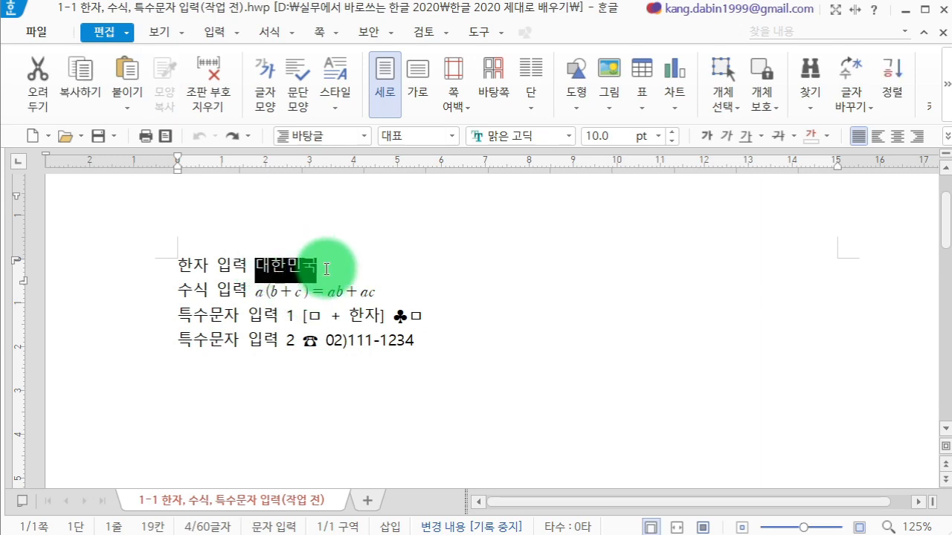
key(F9)
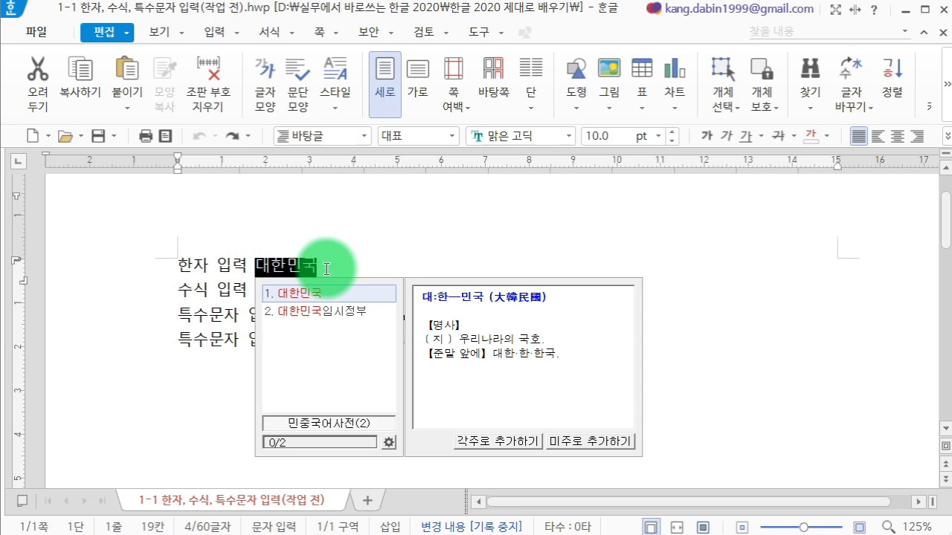
key(F9)
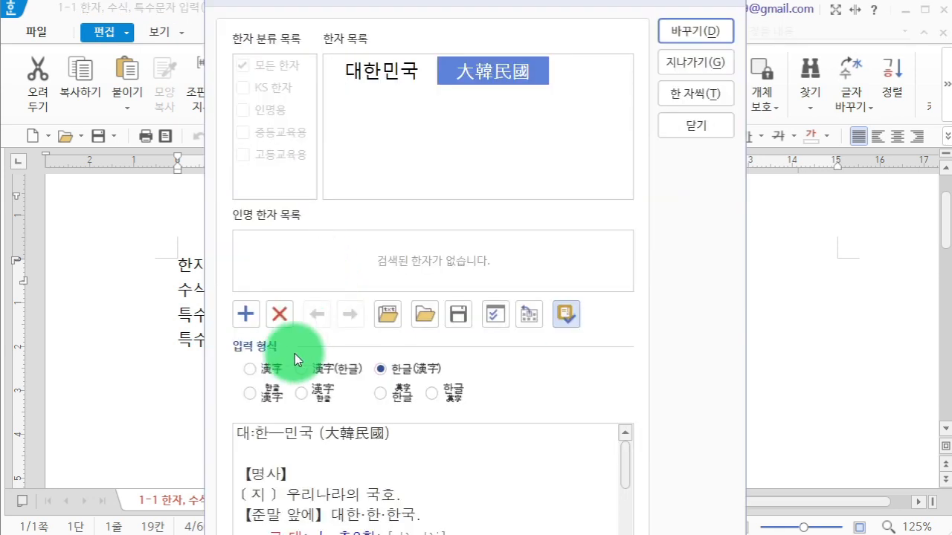
click(383, 394)
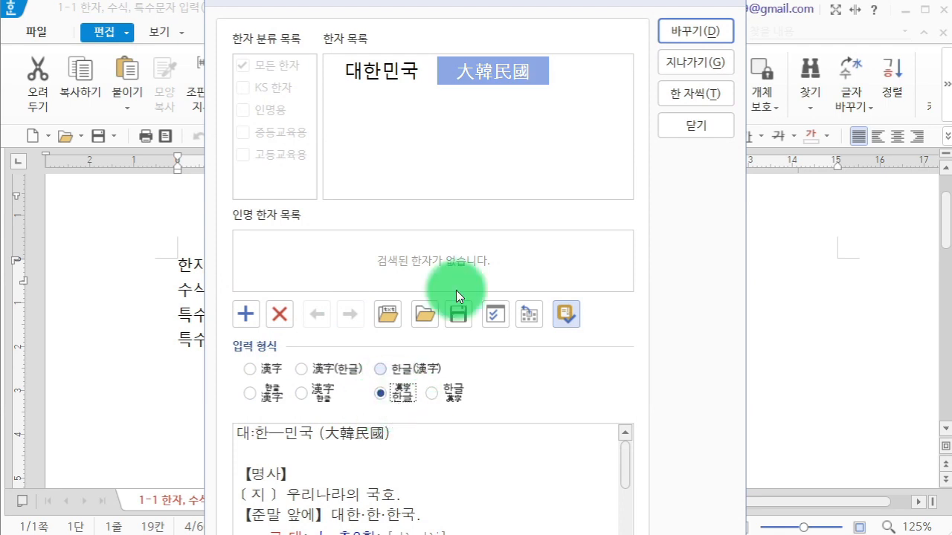
click(683, 34)
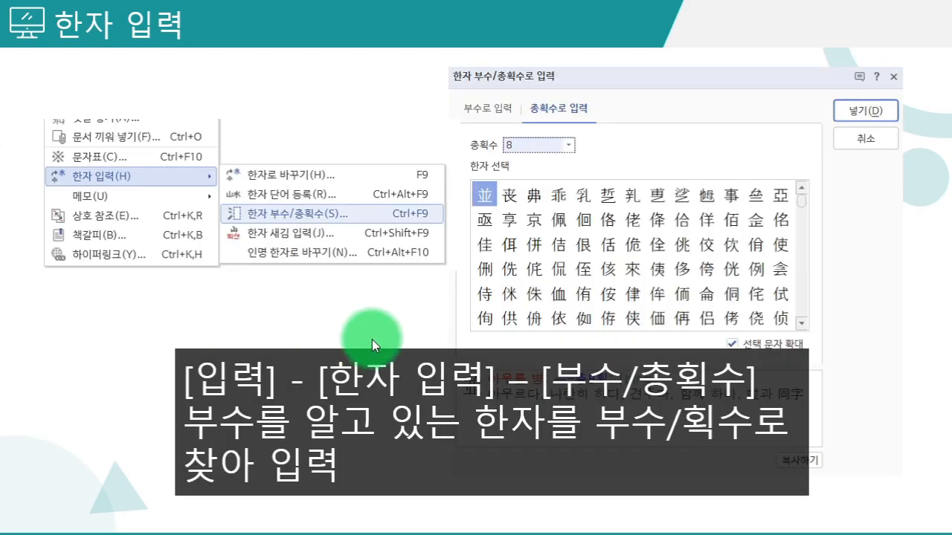
drag(550, 385, 742, 388)
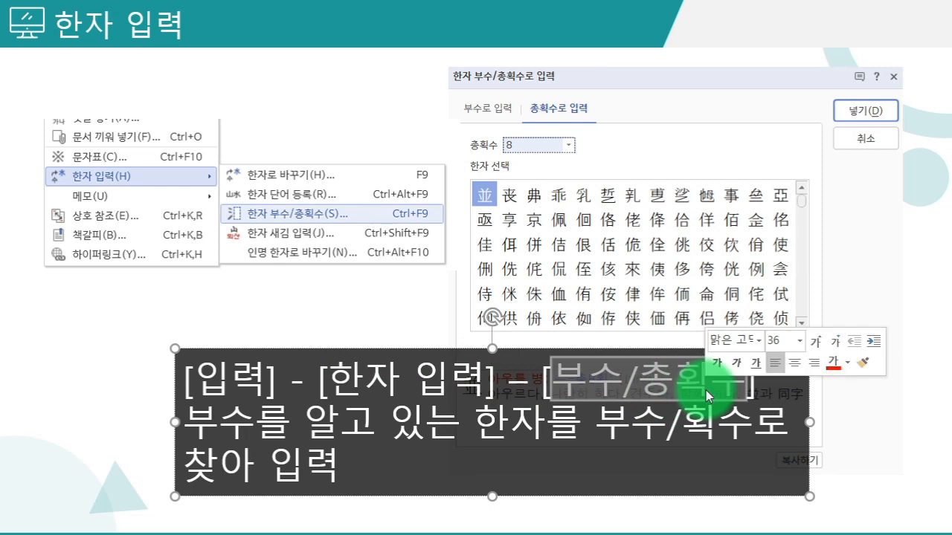
click(384, 319)
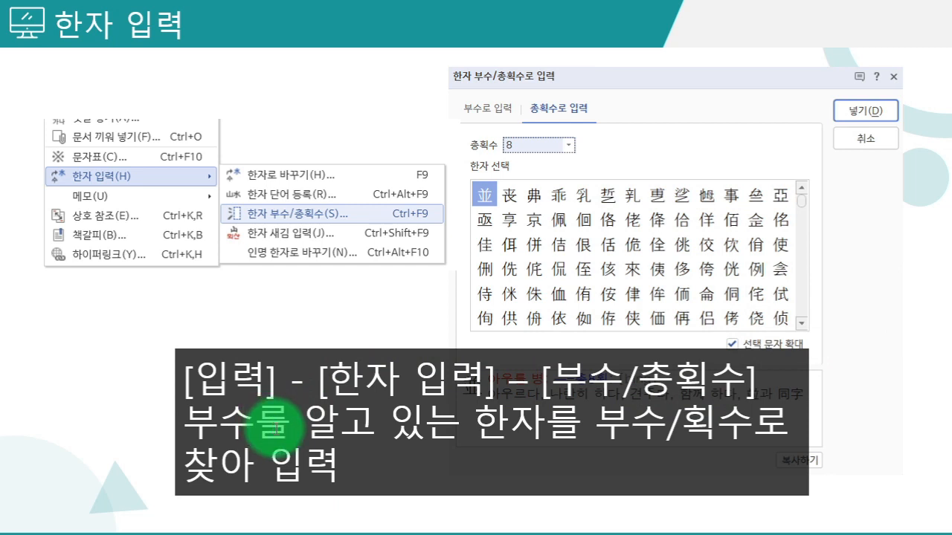
drag(592, 432, 789, 431)
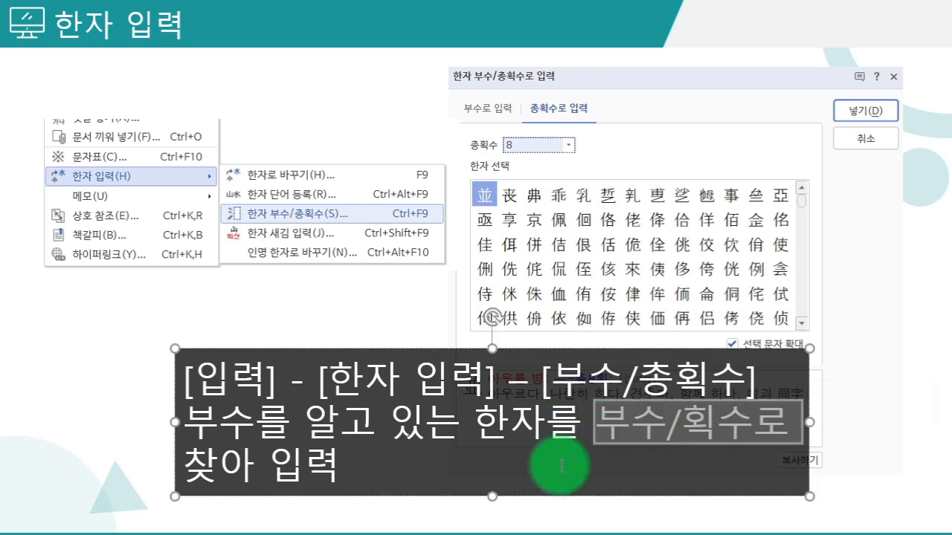
click(562, 466)
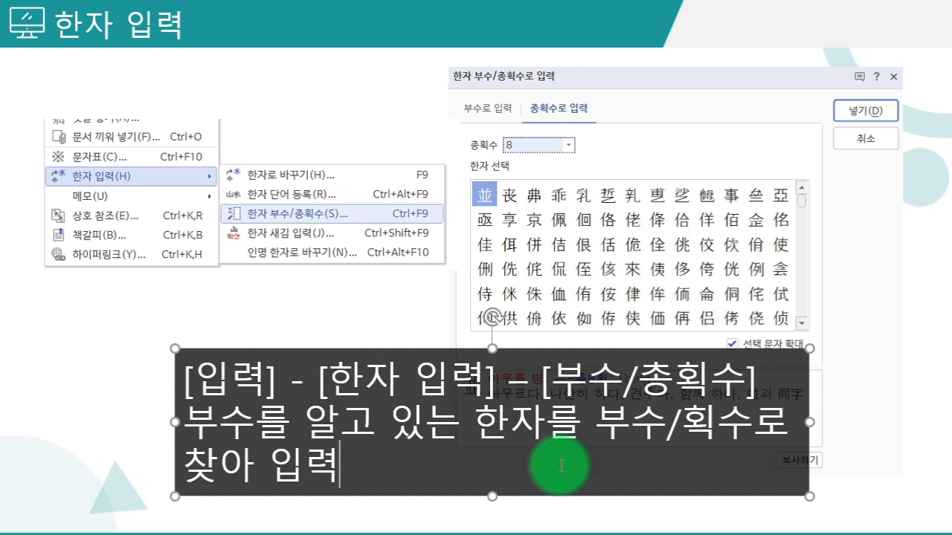
Step: Switch back to the Hangul document and add the line 부수/총 획수 한자 입력 below the first line
mouse_move(359, 534)
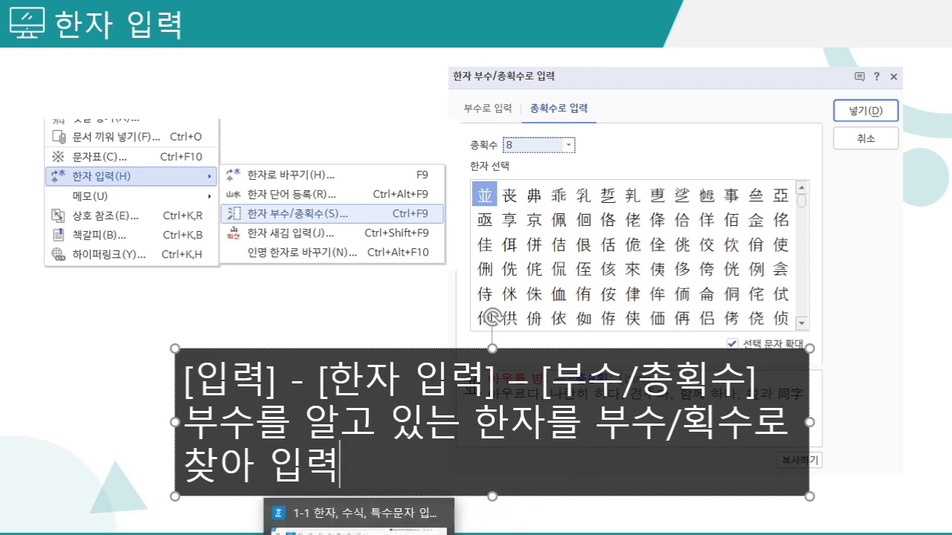
click(358, 513)
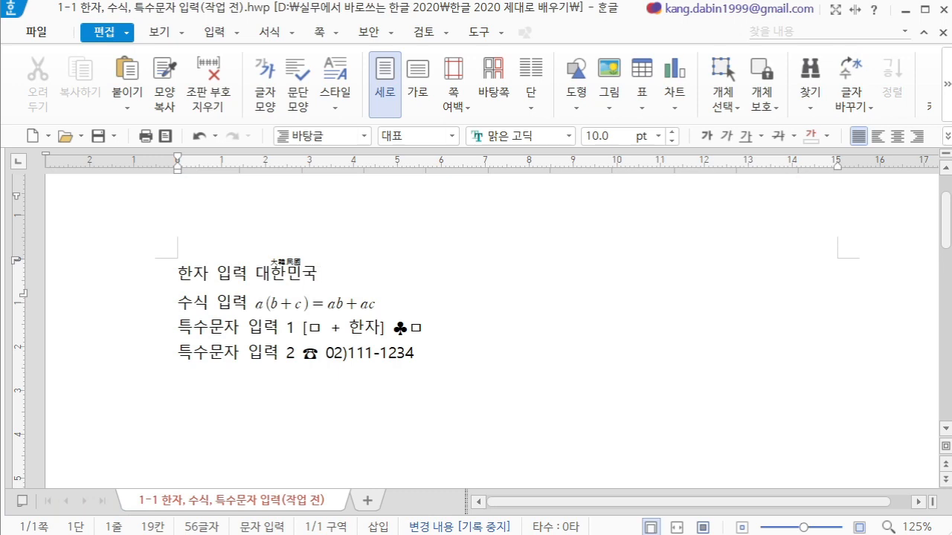
key(Return)
text(부수/총 획)
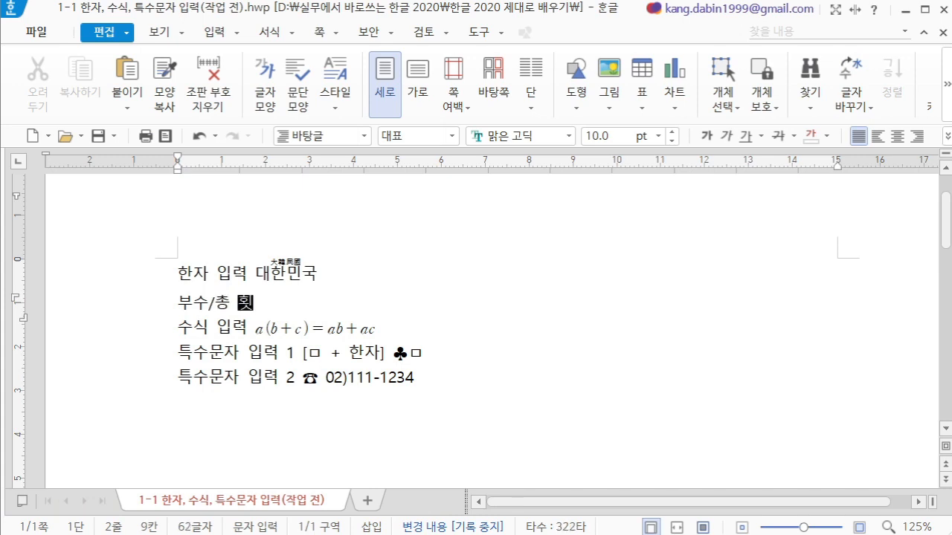
text(수 한자 입력)
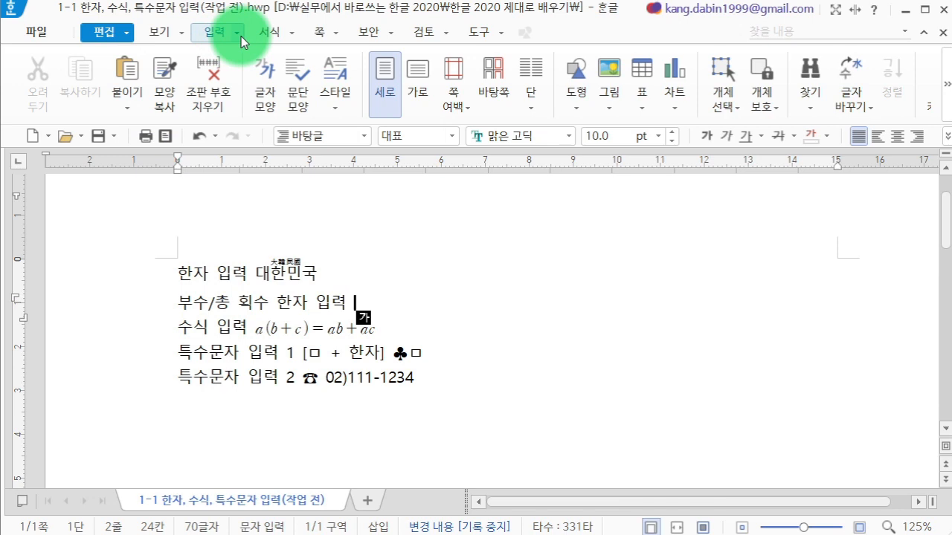
Step: Open the Hanja radical/total-stroke input (한자 부수/총획수) with entry by radical (부수로 입력)
click(216, 38)
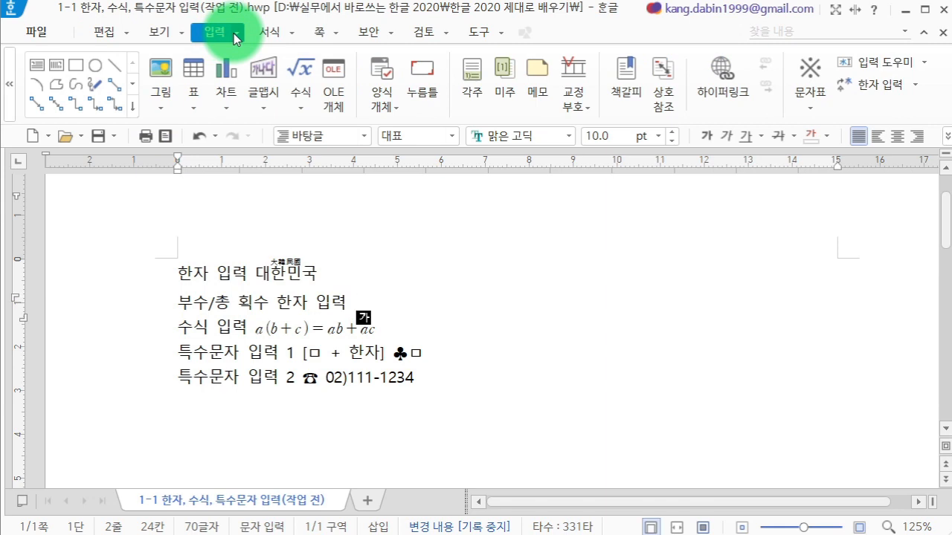
click(235, 37)
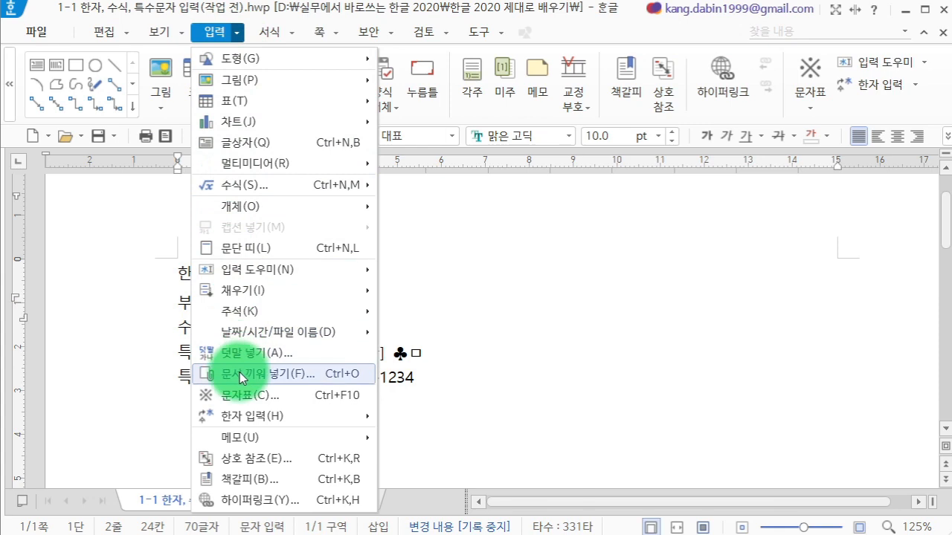
mouse_move(245, 430)
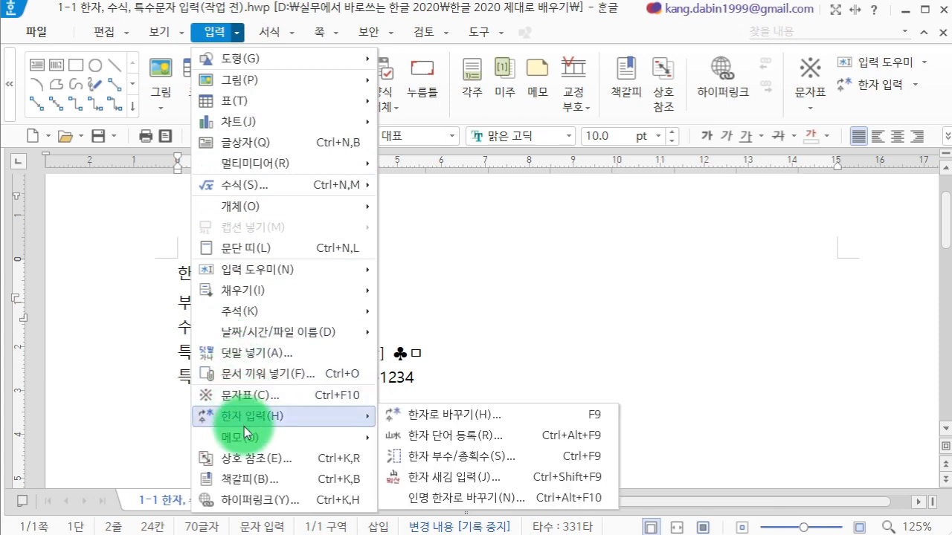
click(458, 464)
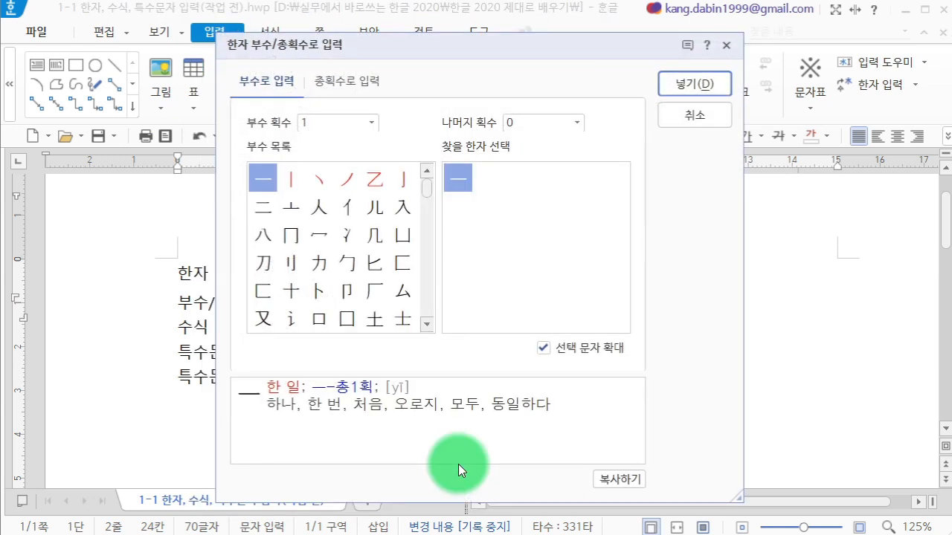
click(332, 87)
click(260, 84)
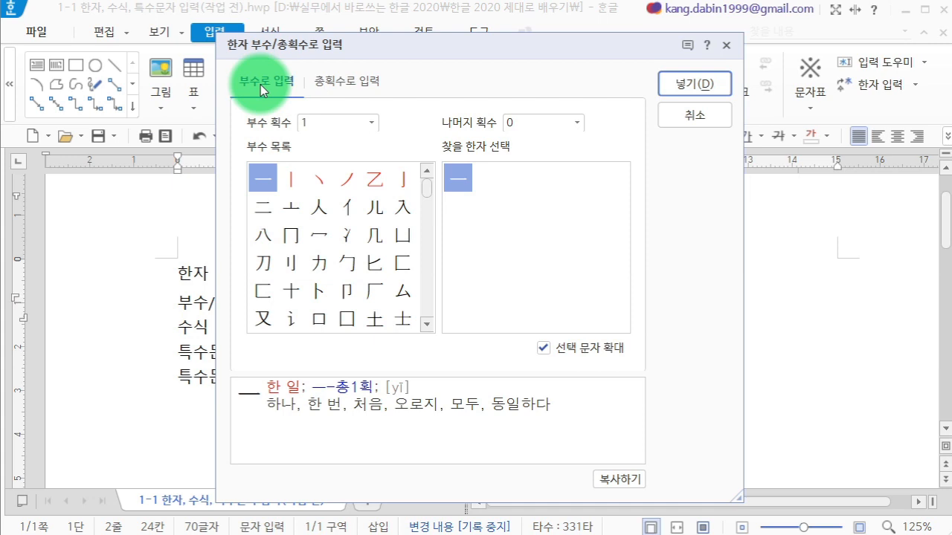
Step: Insert 忞 (힘쓸 민) after 한자 입력 in the second line, using radical 心 with 4 radical strokes and 4 remaining strokes
click(334, 126)
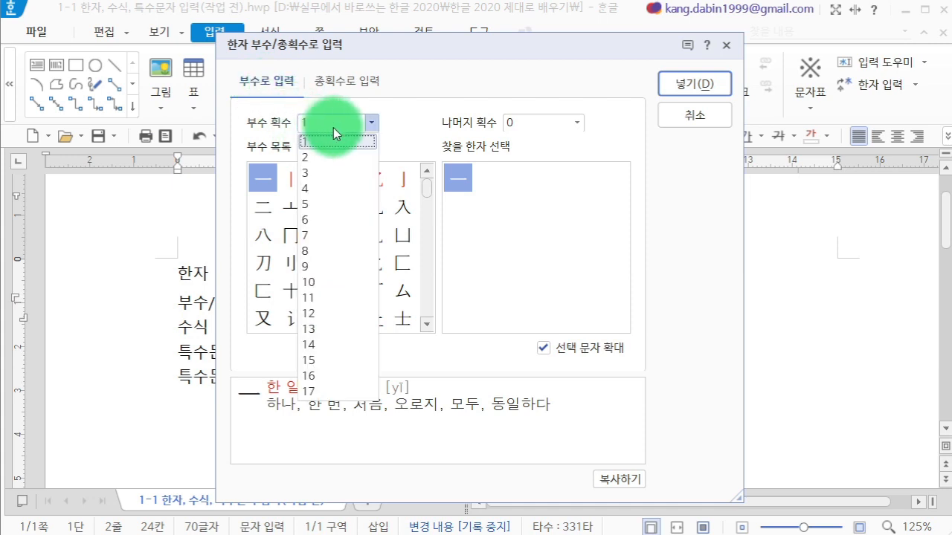
click(338, 189)
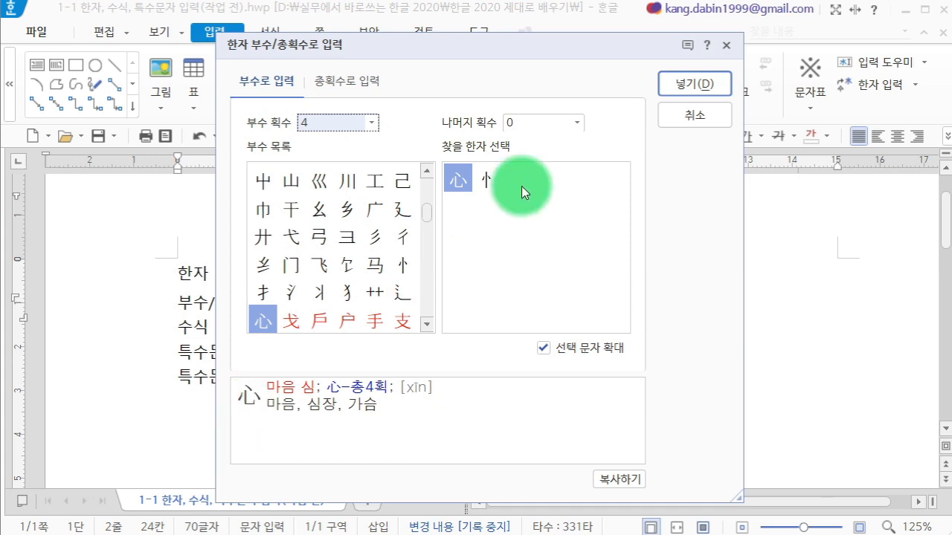
click(547, 124)
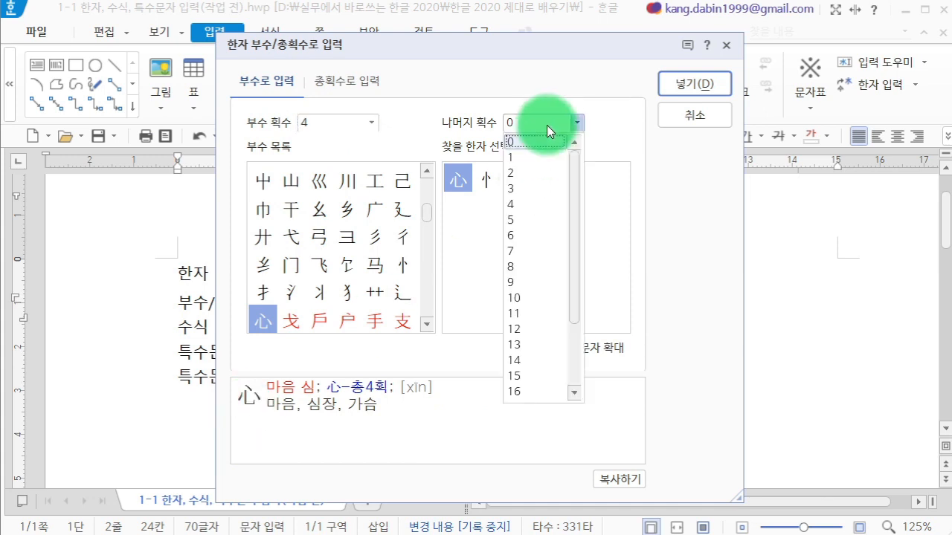
click(521, 214)
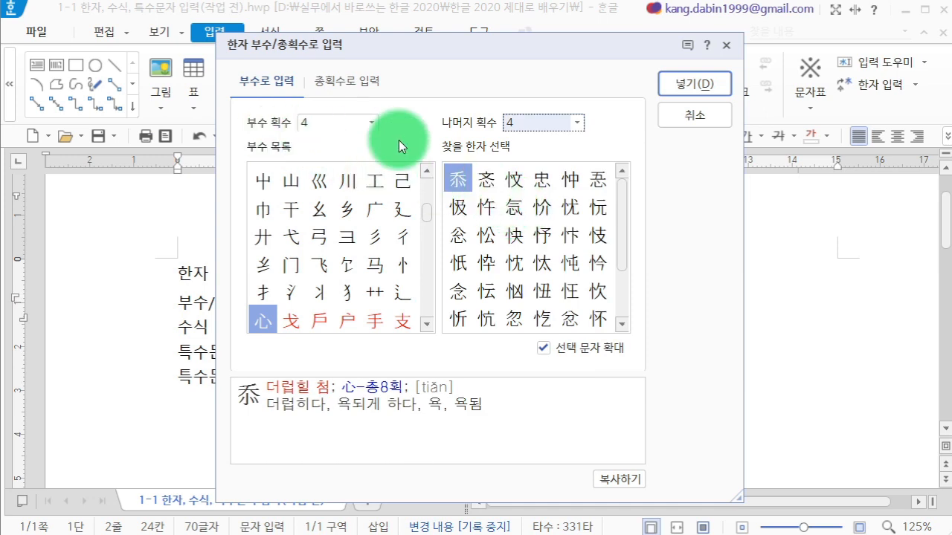
click(487, 181)
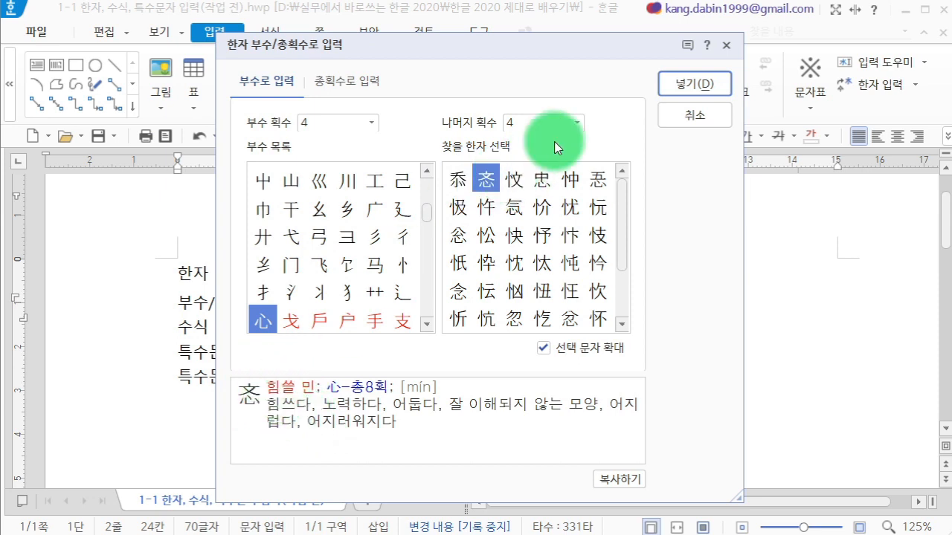
click(678, 89)
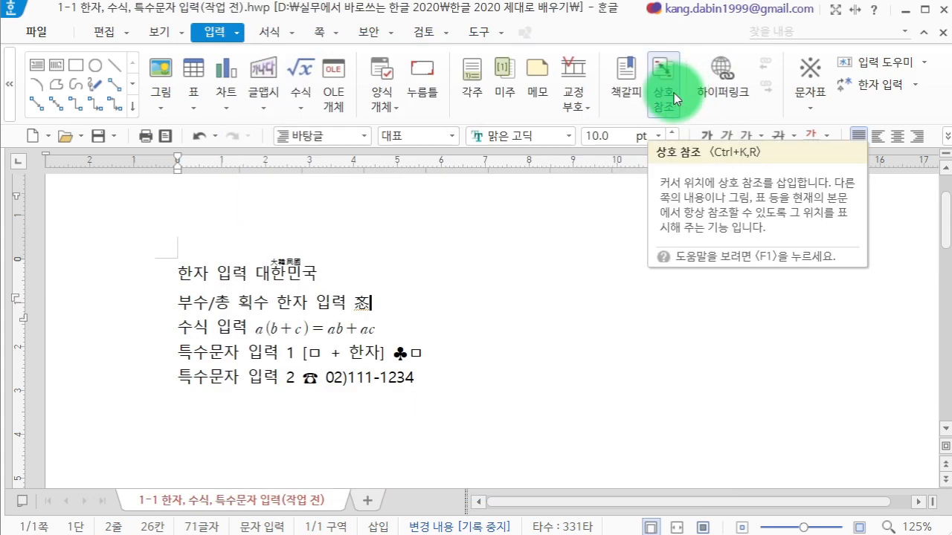
Step: Insert the Hanja 俋 (밭 갈 읍) after 忞 in the second line, using total-stroke input (총획수로 입력) with 9 strokes
click(383, 303)
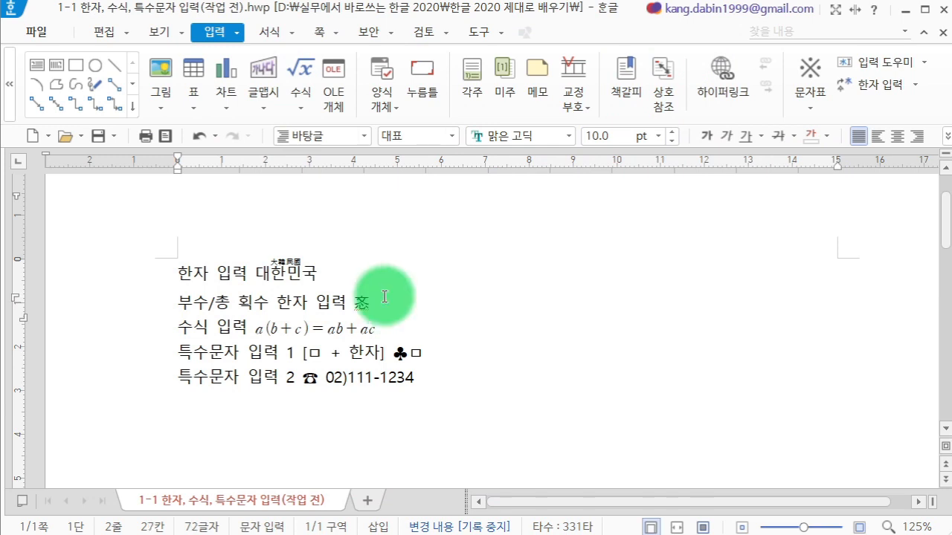
click(241, 33)
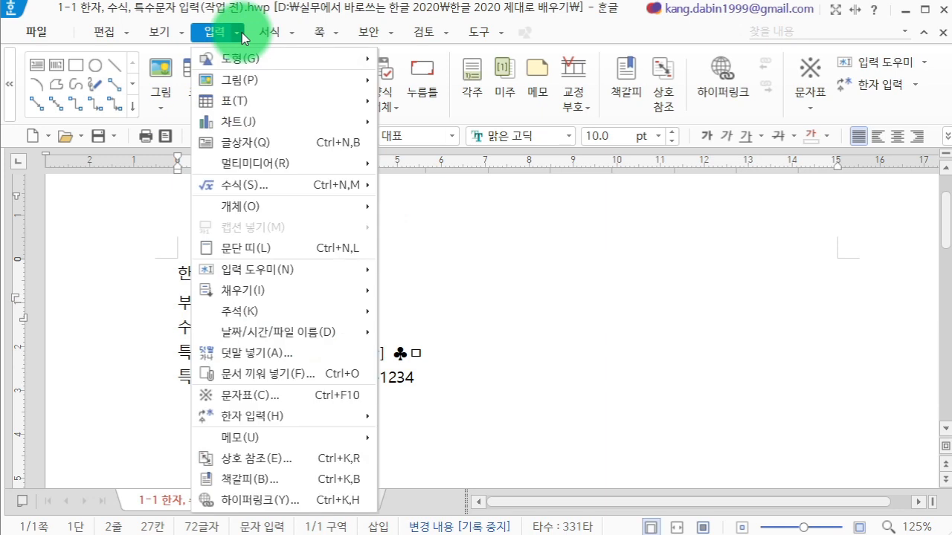
mouse_move(318, 416)
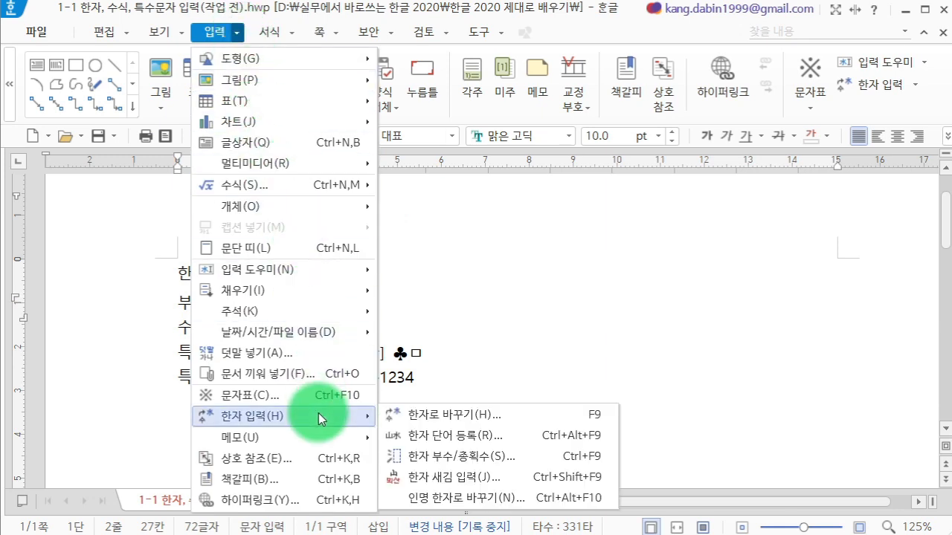
click(451, 456)
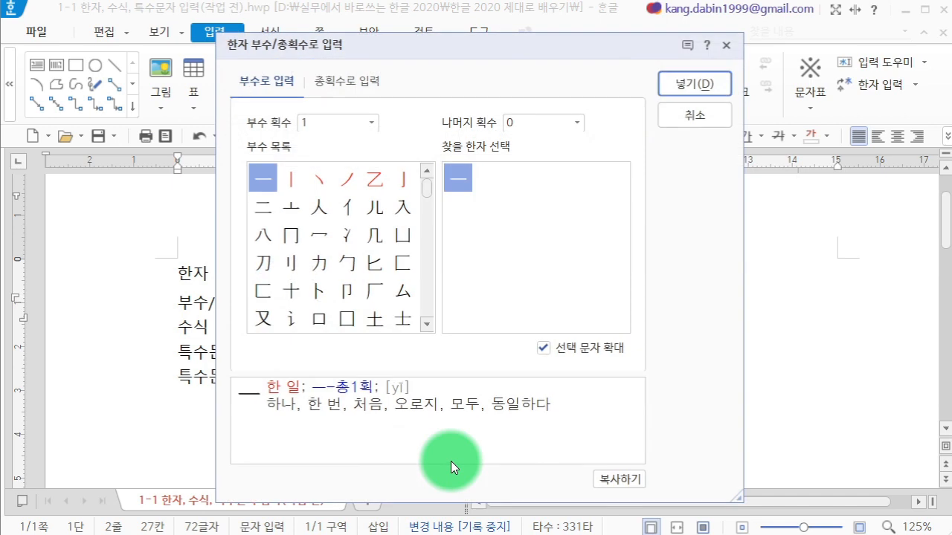
click(362, 88)
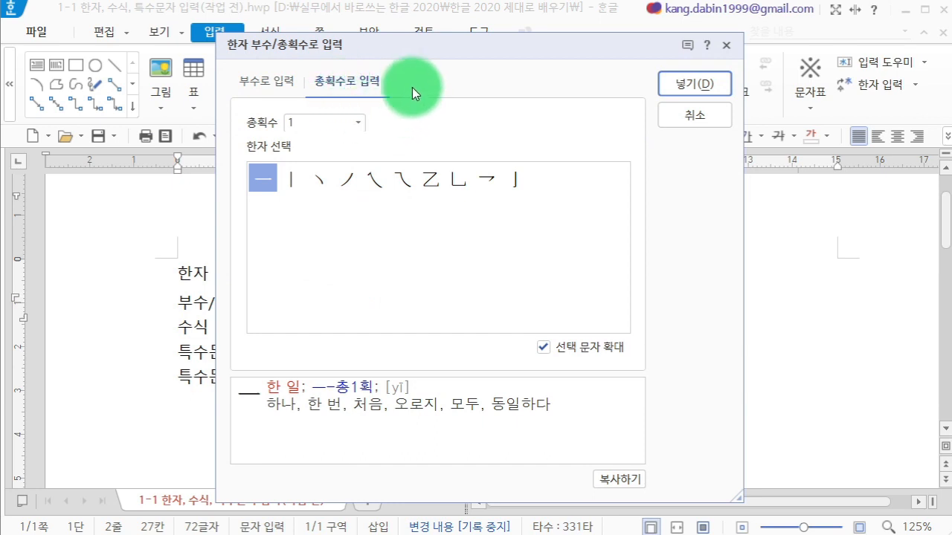
click(327, 126)
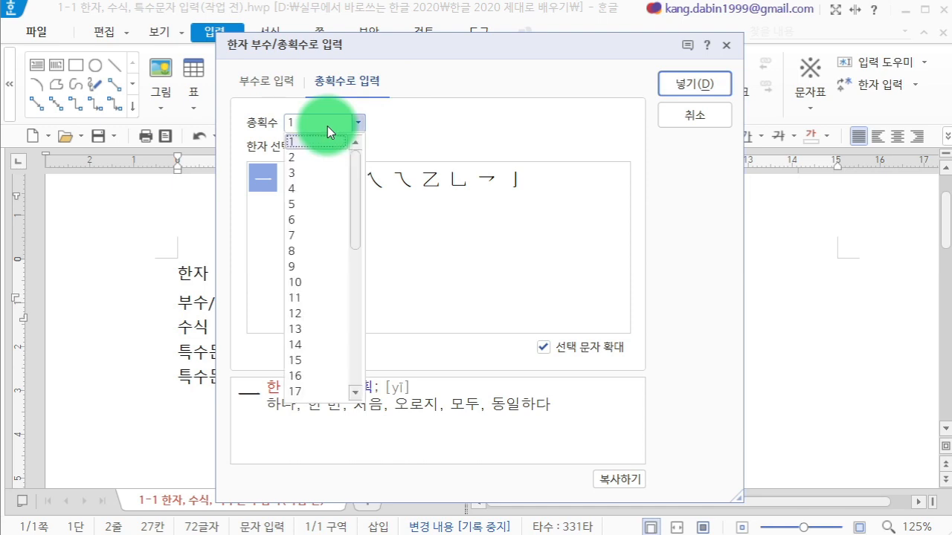
click(321, 267)
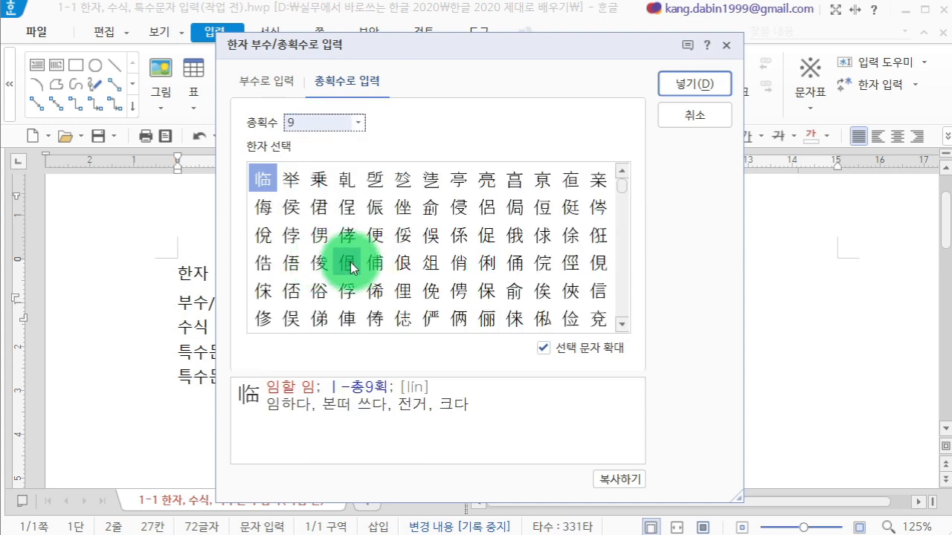
click(349, 267)
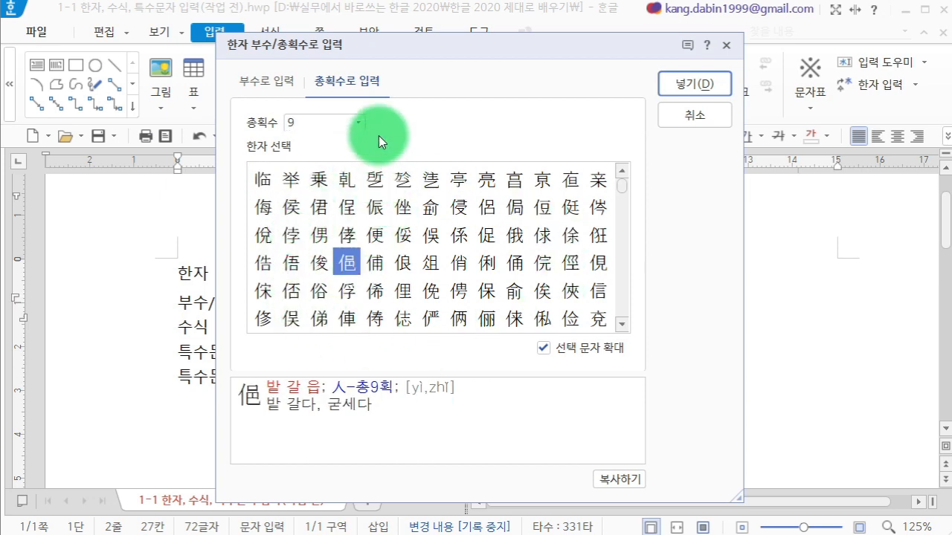
click(339, 262)
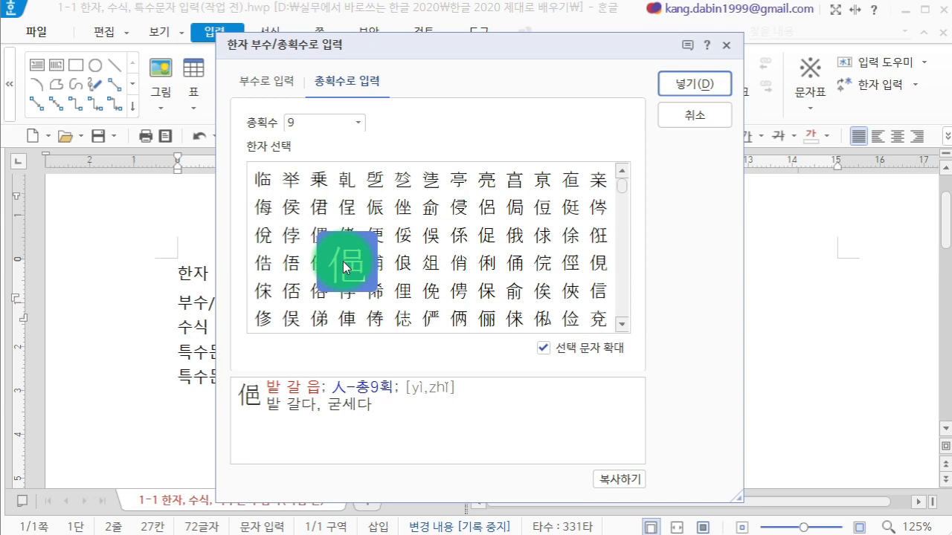
click(715, 82)
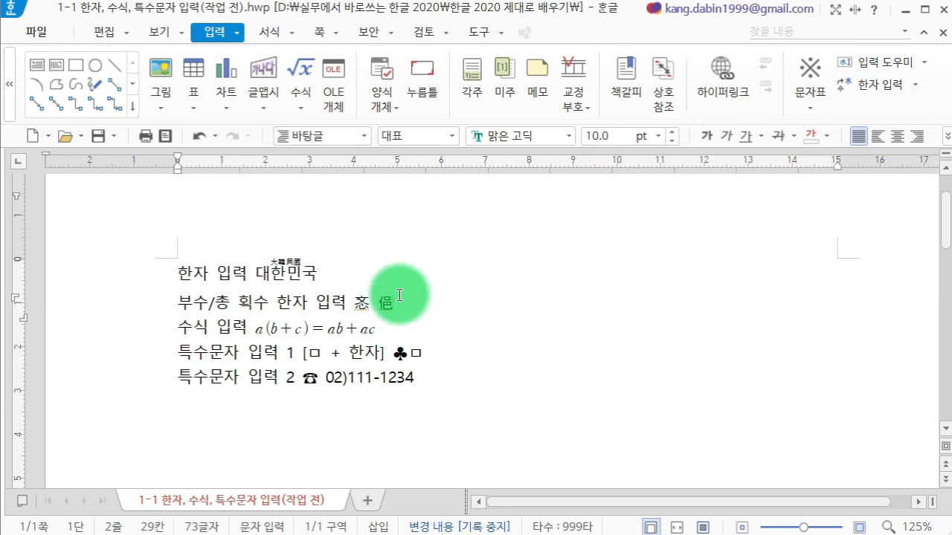
key(Hangul)
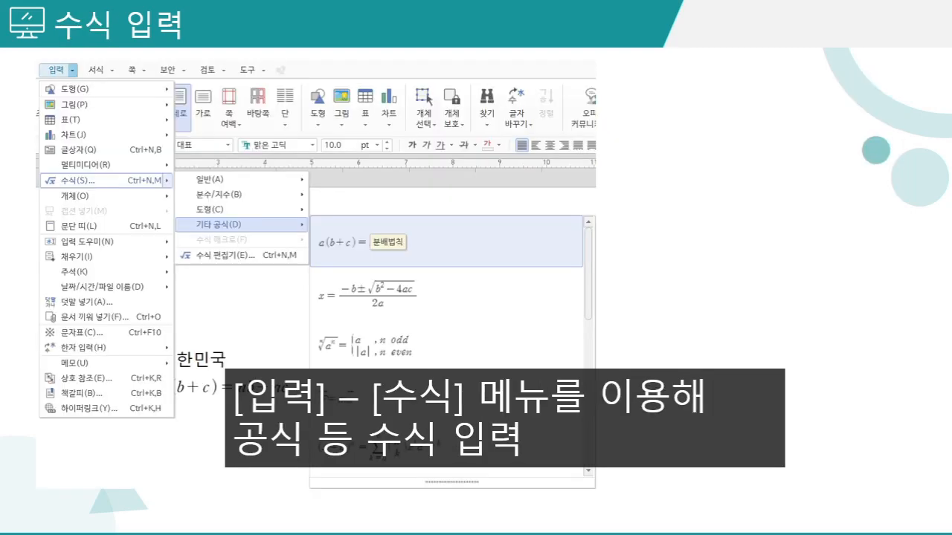
drag(54, 25, 173, 44)
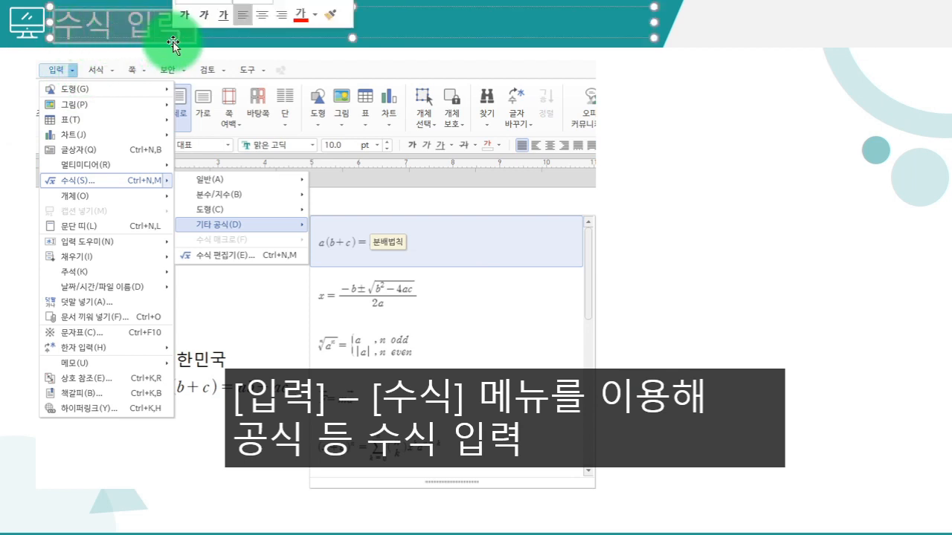
click(694, 224)
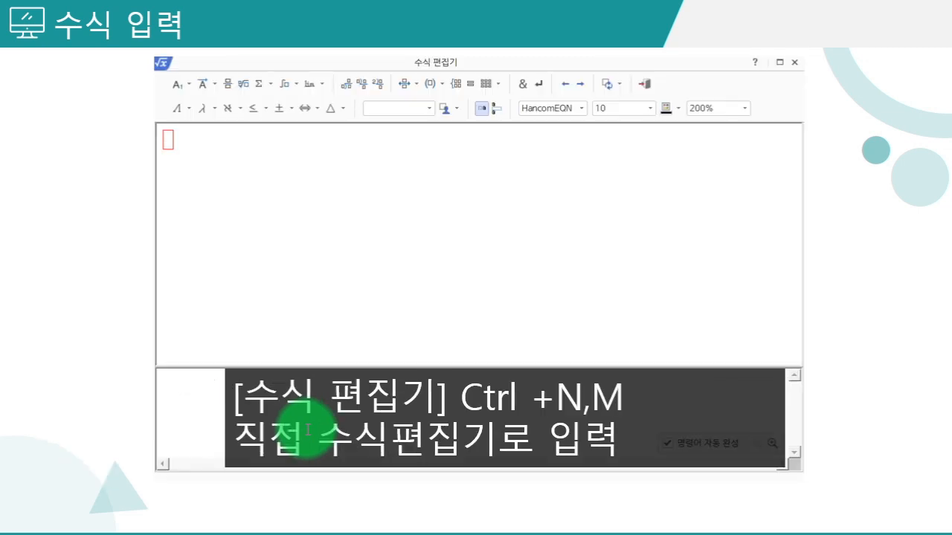
click(381, 407)
drag(380, 407, 252, 408)
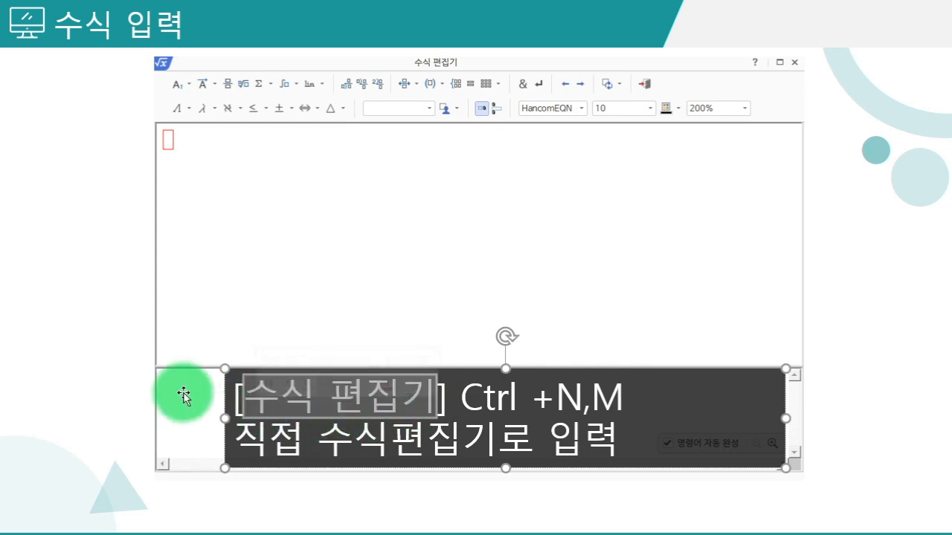
click(132, 354)
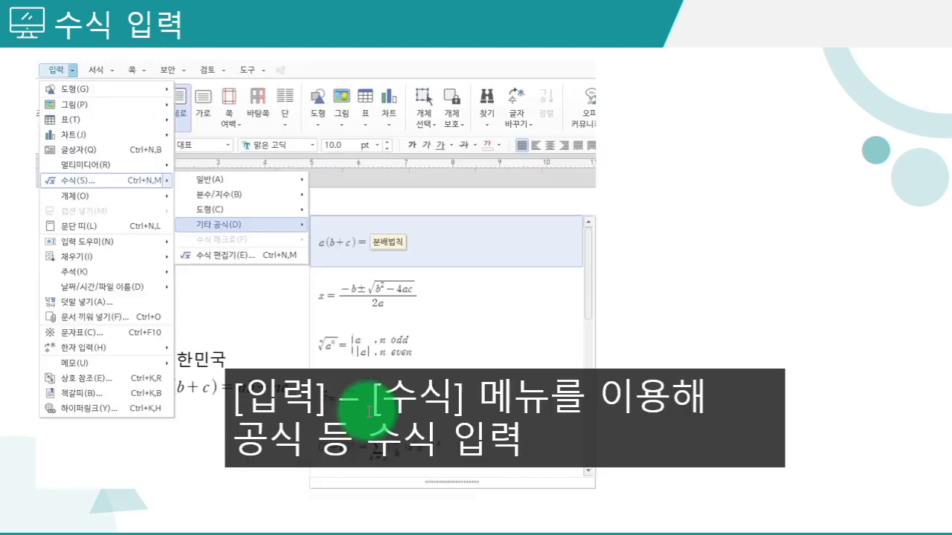
click(260, 402)
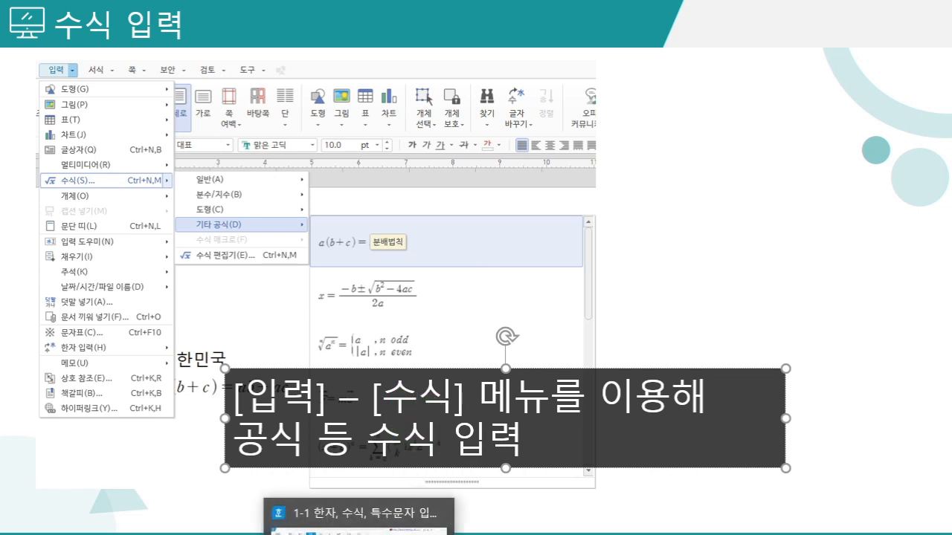
Step: Switch from the 수식 입력 slide back to the Hangul document
click(357, 516)
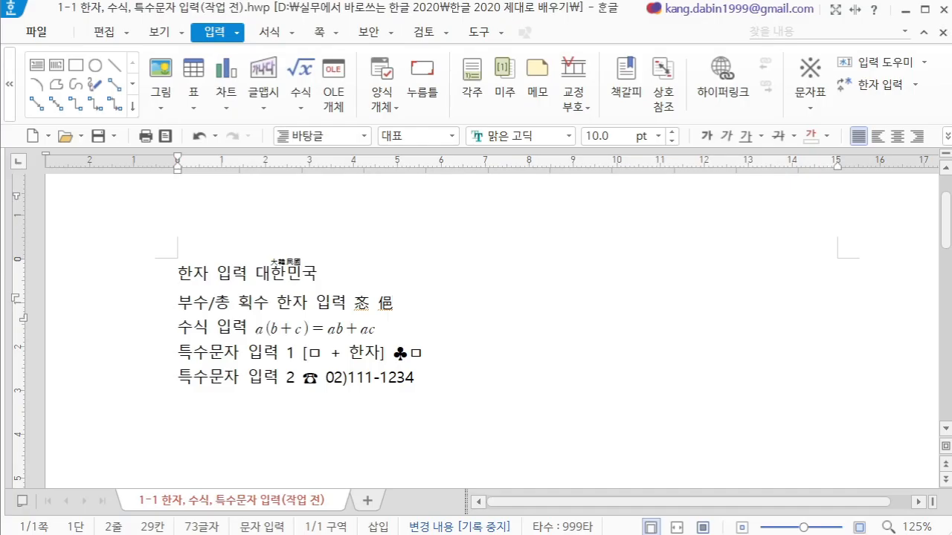
click(429, 418)
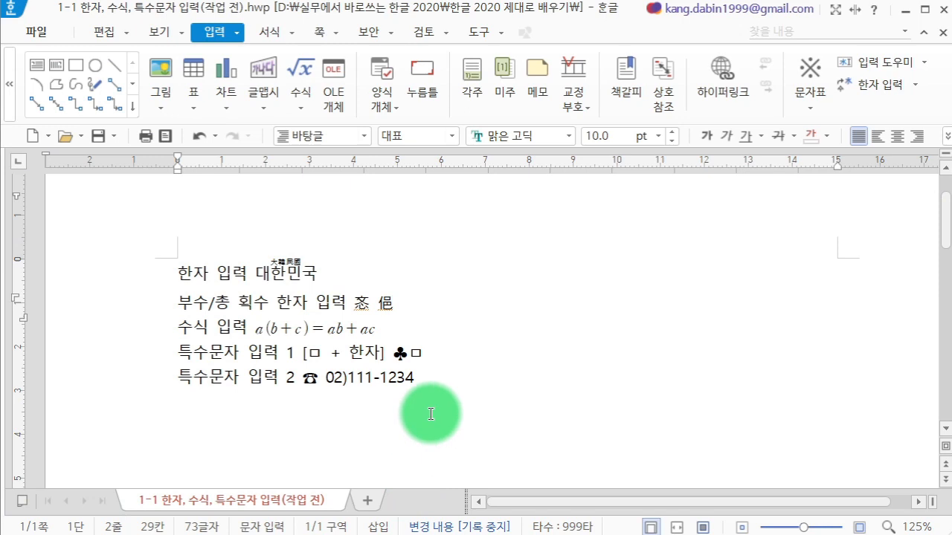
Step: Try inserting the ready-made equation a(b+c)=ab+ac from 기타 공식 after 俋 in the second line, and undo the insertion
click(237, 37)
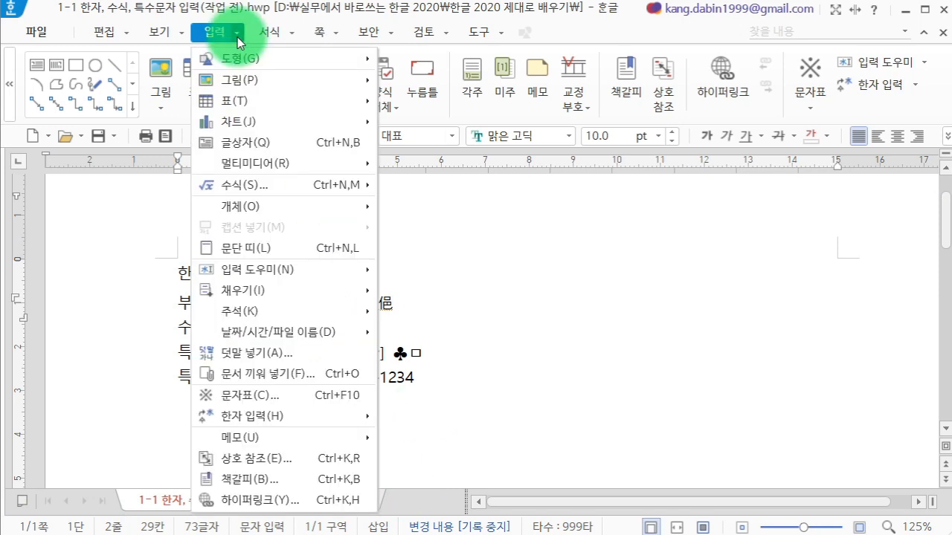
mouse_move(298, 191)
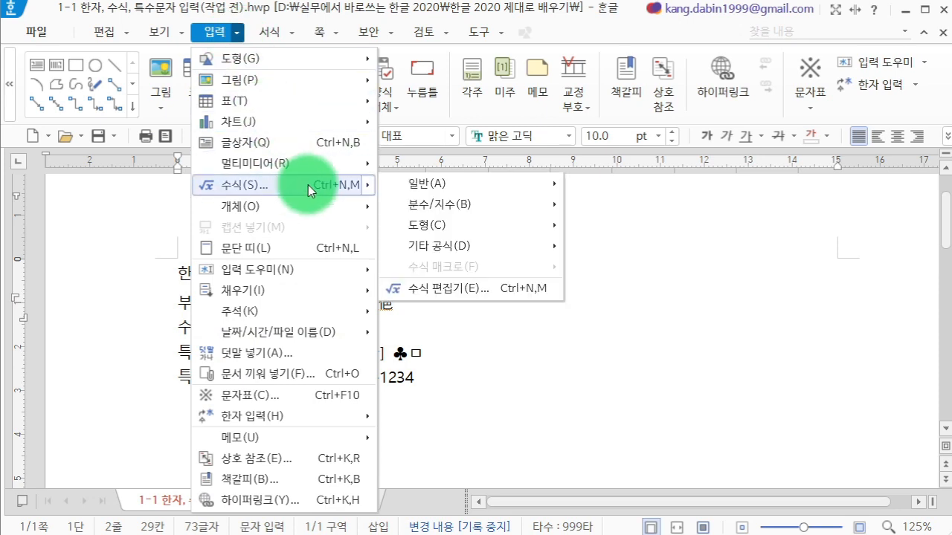
mouse_move(403, 184)
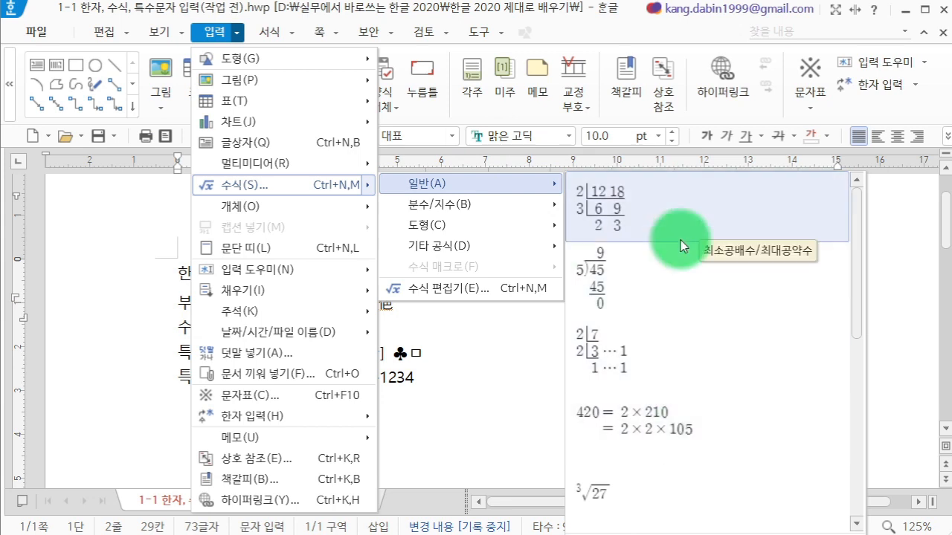
mouse_move(547, 207)
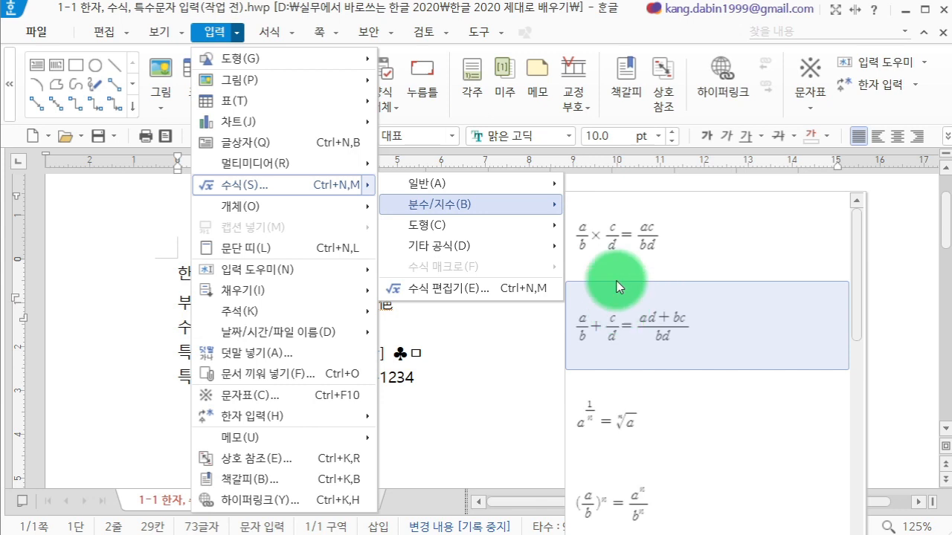
mouse_move(539, 237)
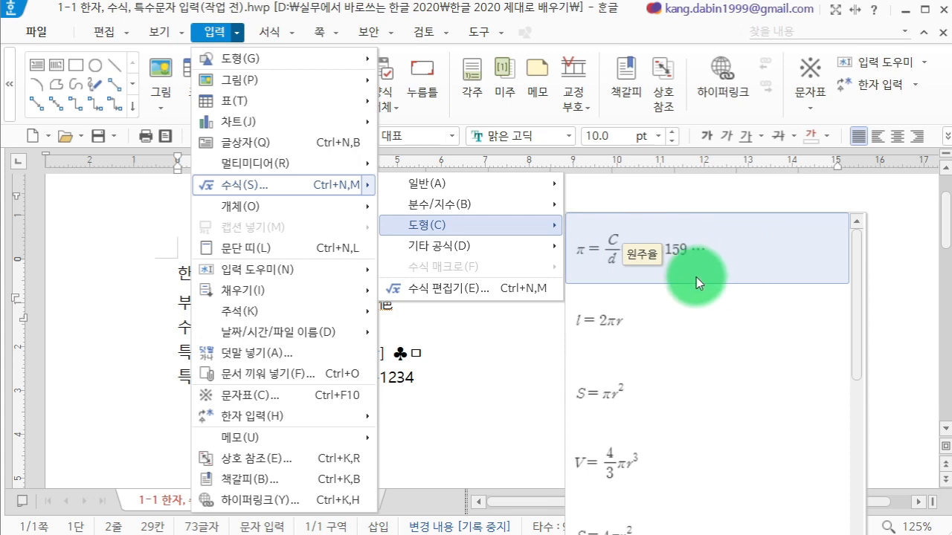
mouse_move(545, 241)
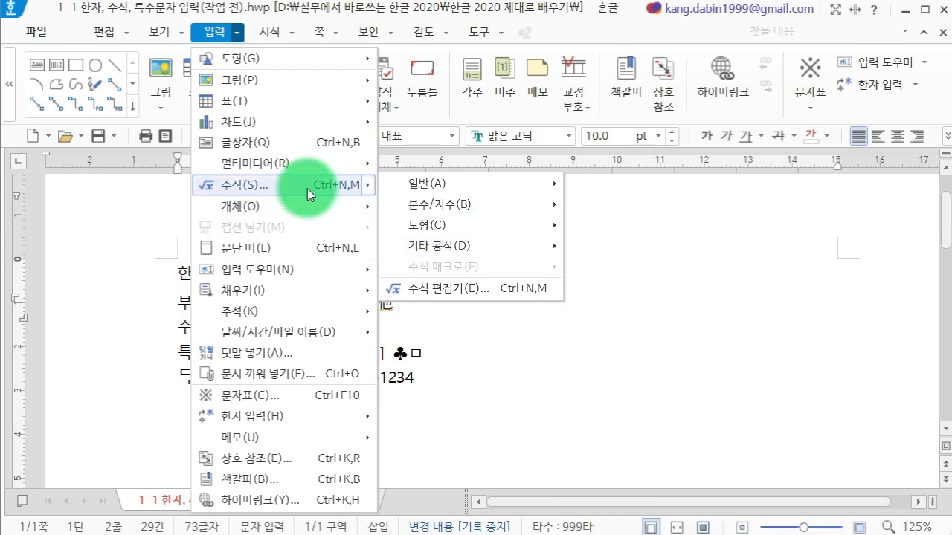
mouse_move(453, 247)
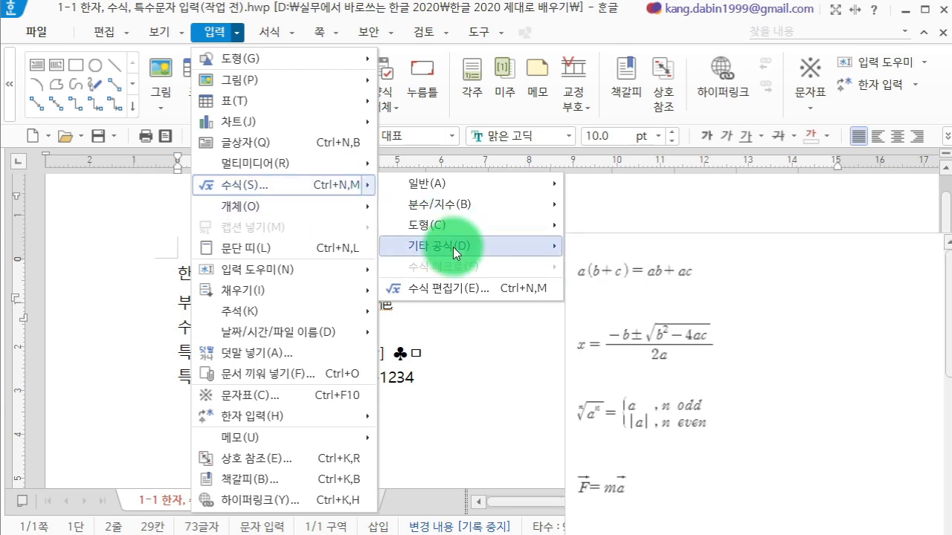
click(604, 272)
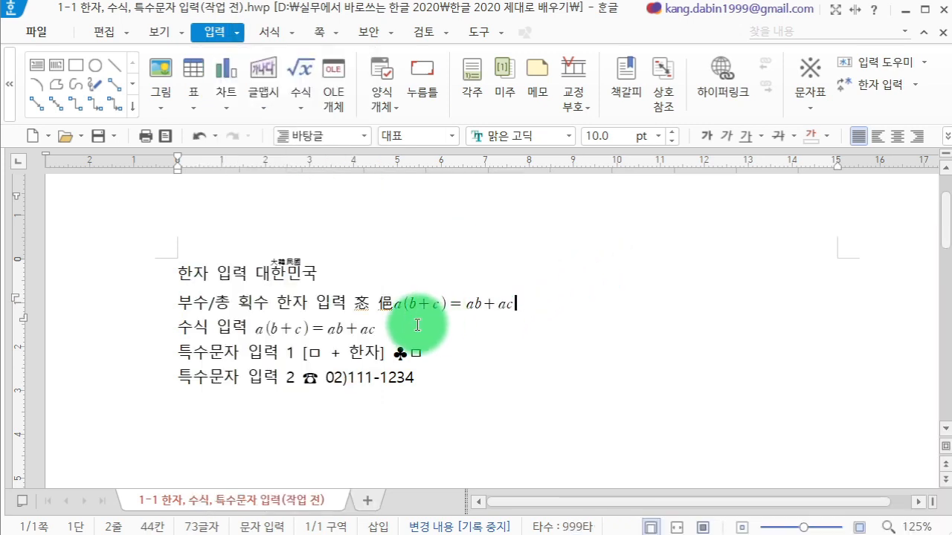
key(ctrl+z)
Step: Open the equation in the 수식 입력 line in the equation editor (수식 편집기) to view its script, and close the editor
click(335, 327)
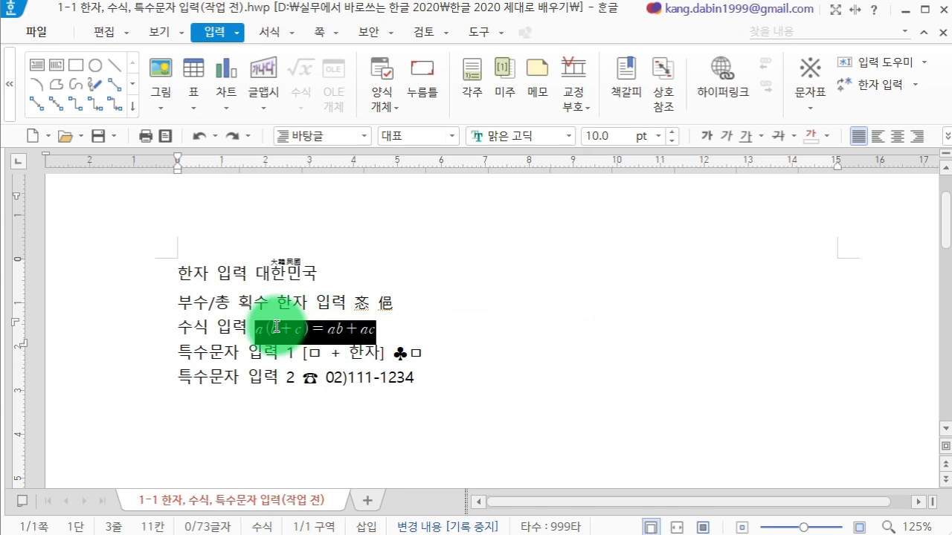
click(447, 334)
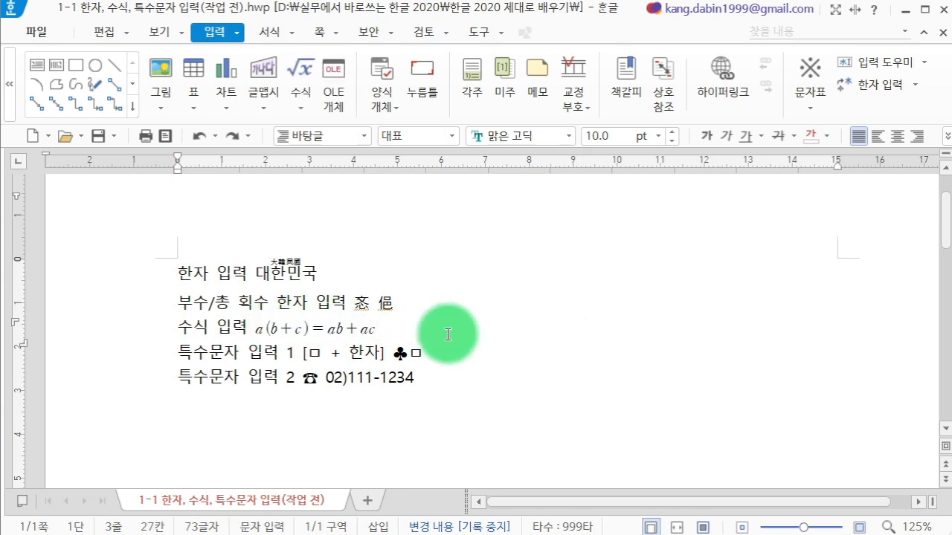
click(362, 328)
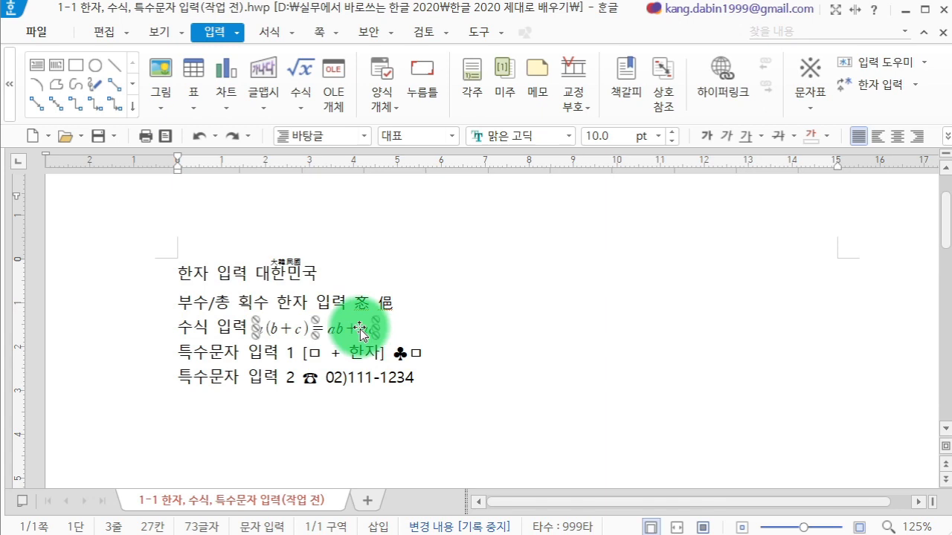
double_click(360, 331)
drag(254, 2, 338, 66)
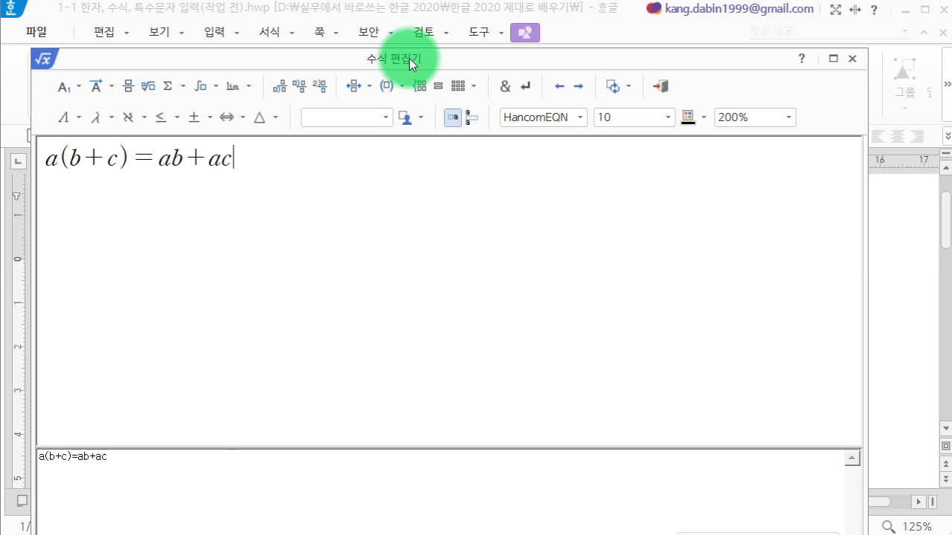
click(852, 59)
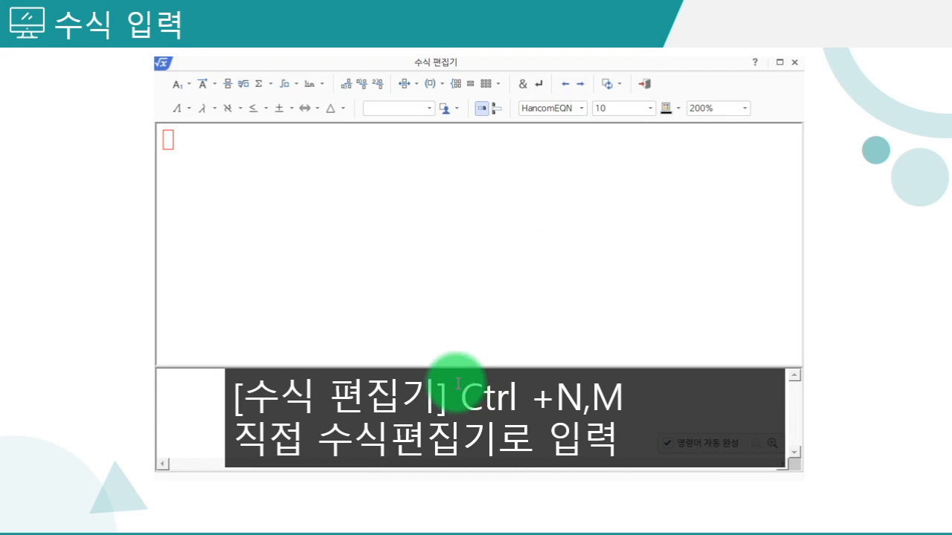
drag(432, 387, 293, 387)
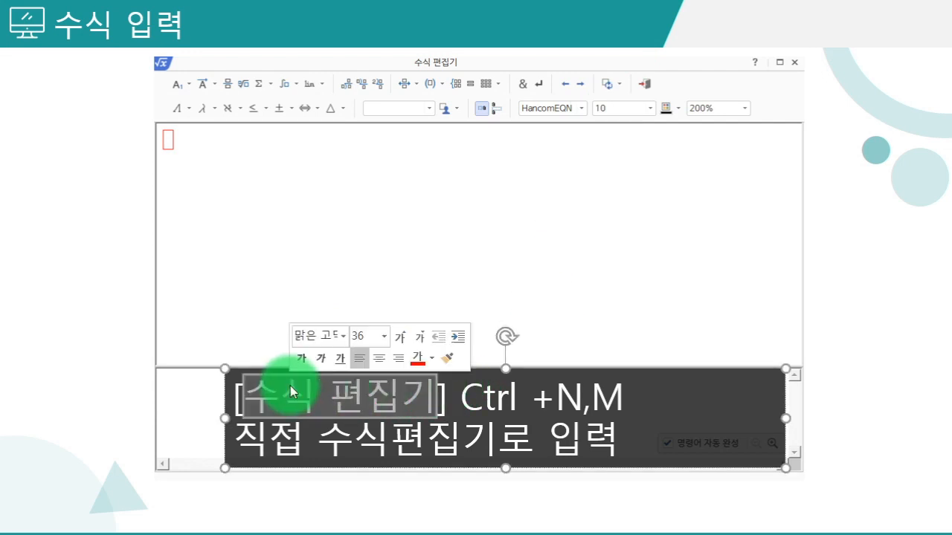
click(875, 314)
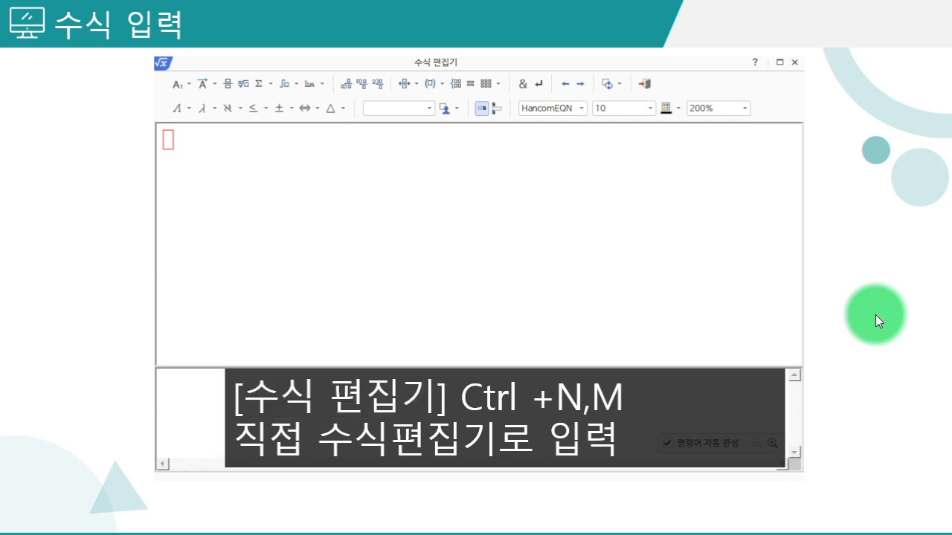
click(476, 400)
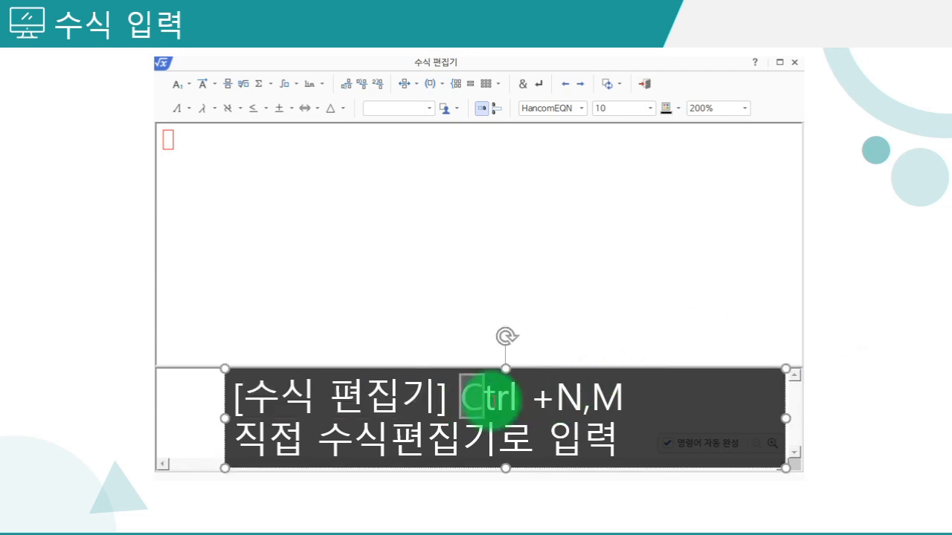
drag(476, 400, 637, 417)
click(878, 263)
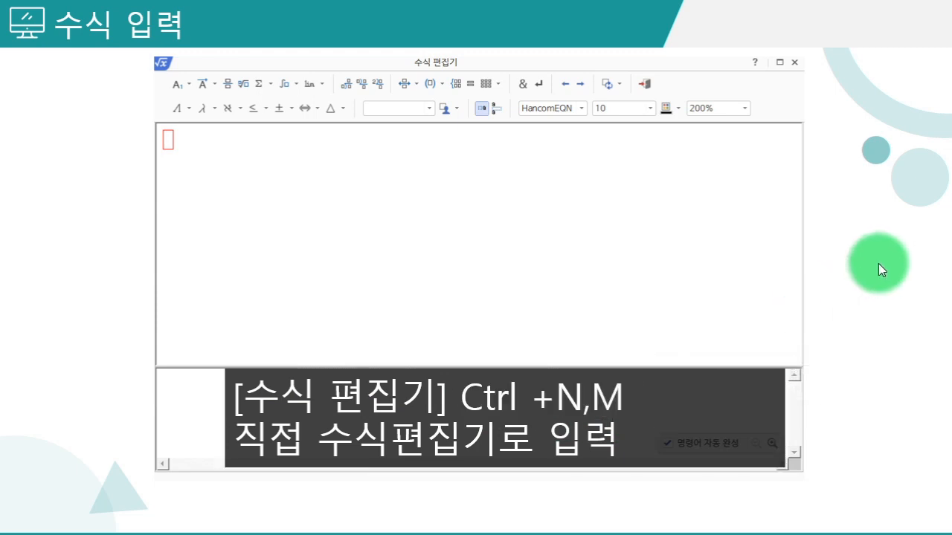
double_click(571, 398)
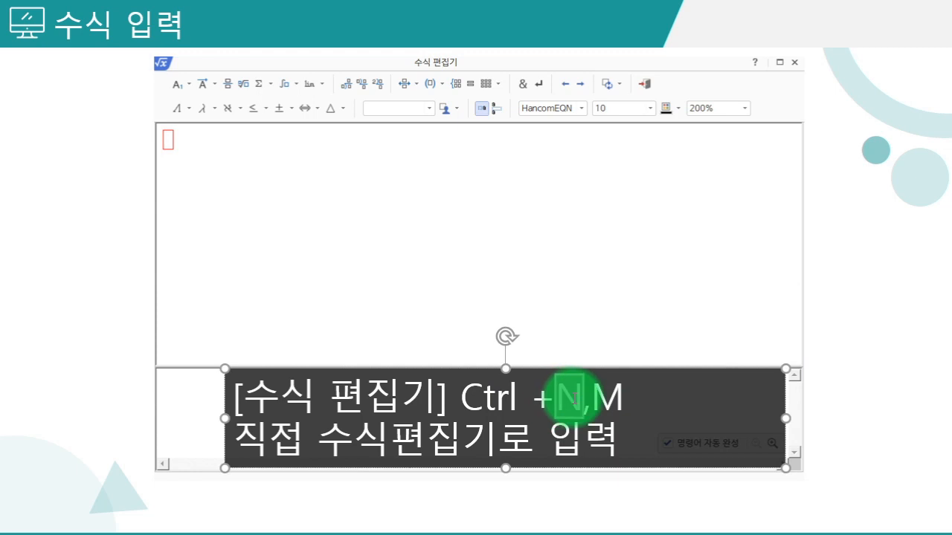
drag(572, 398, 623, 401)
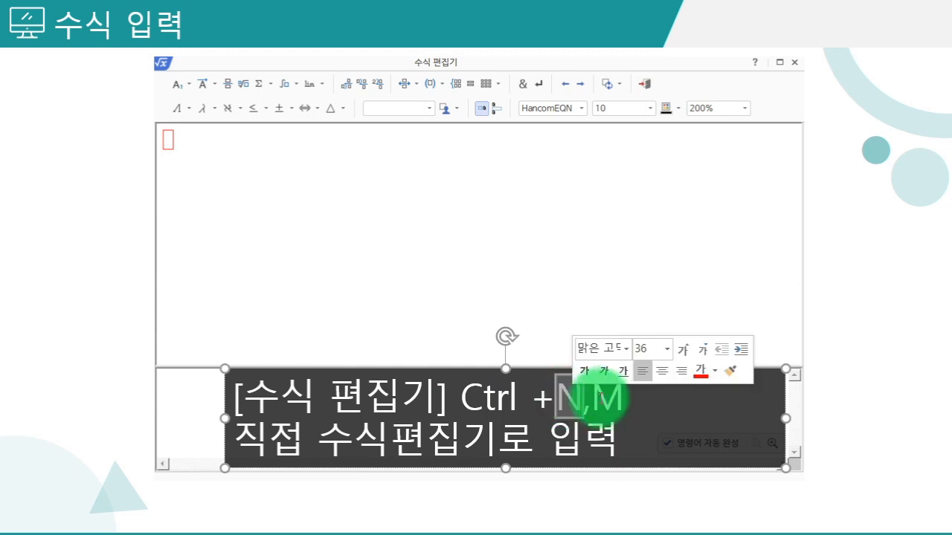
click(623, 402)
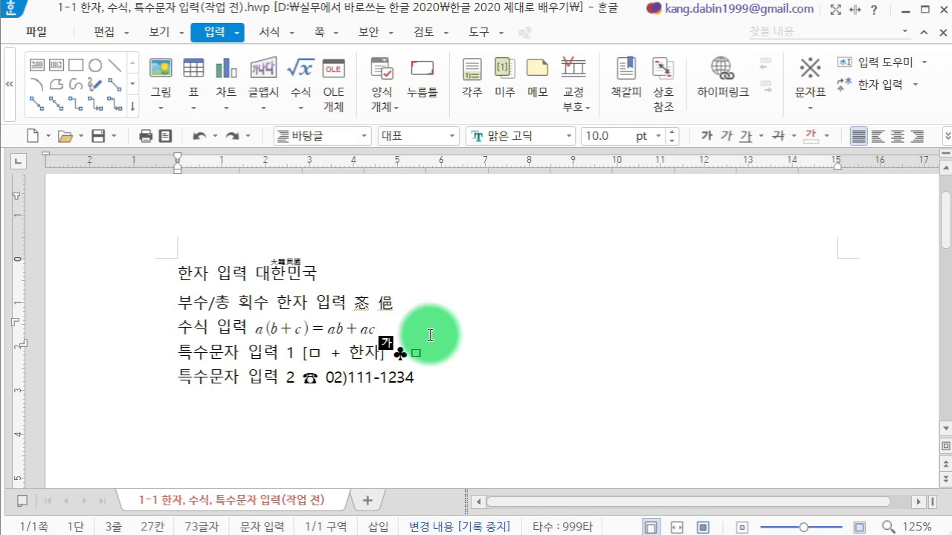
Step: Add a new line reading 수식 편집기 입력 below the 수식 입력 line in the document
key(Return)
text(수)
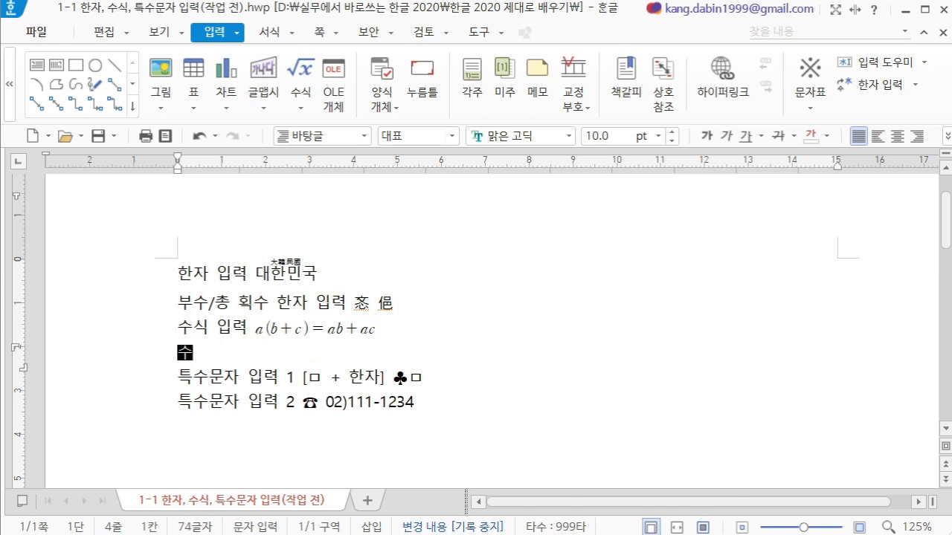
text(식 편집기 입력)
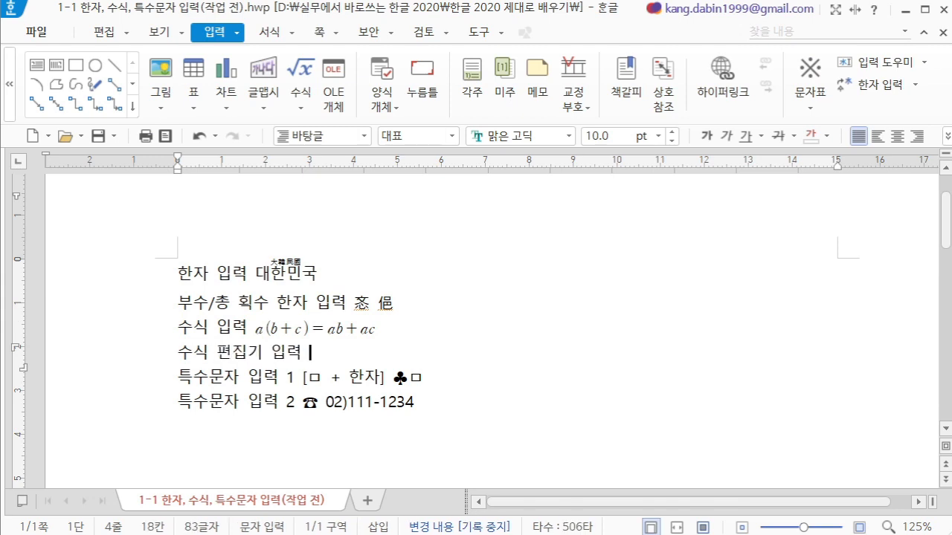
Step: Open the equation editor (수식 편집기) for a new equation at the end of the 수식 편집기 입력 line
scroll(431, 331, down, 3)
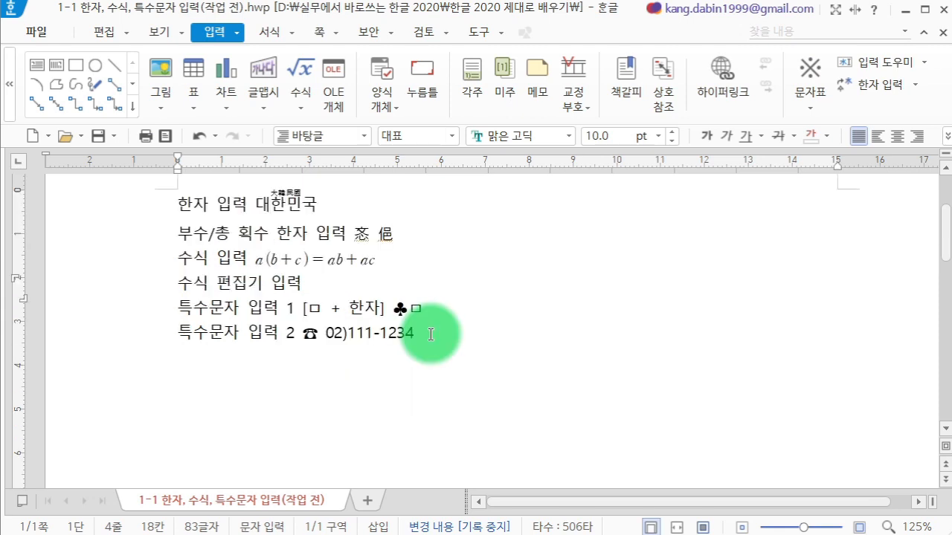
click(238, 33)
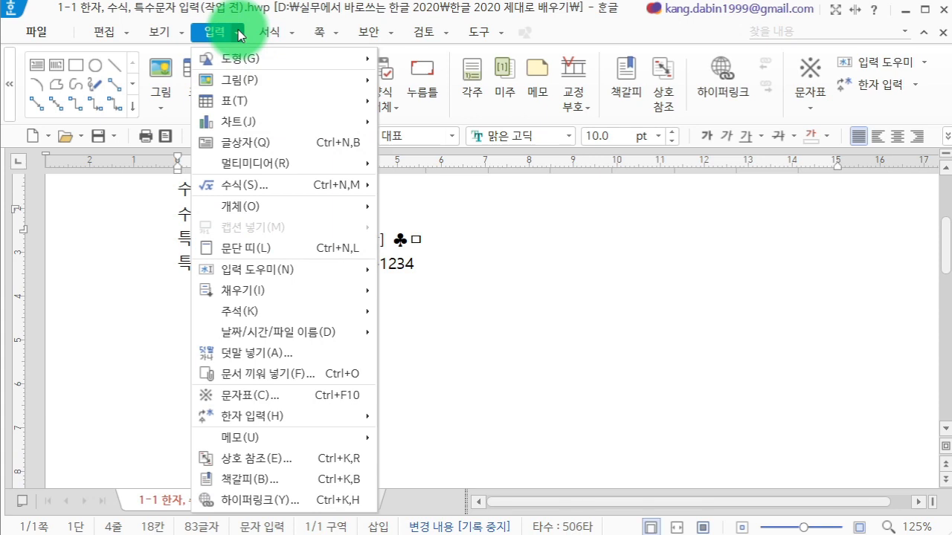
mouse_move(235, 190)
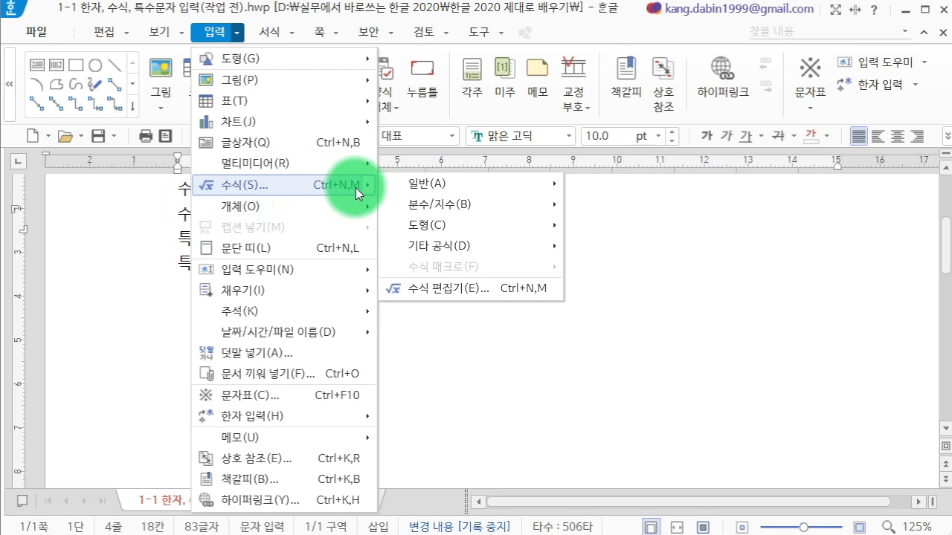
click(223, 32)
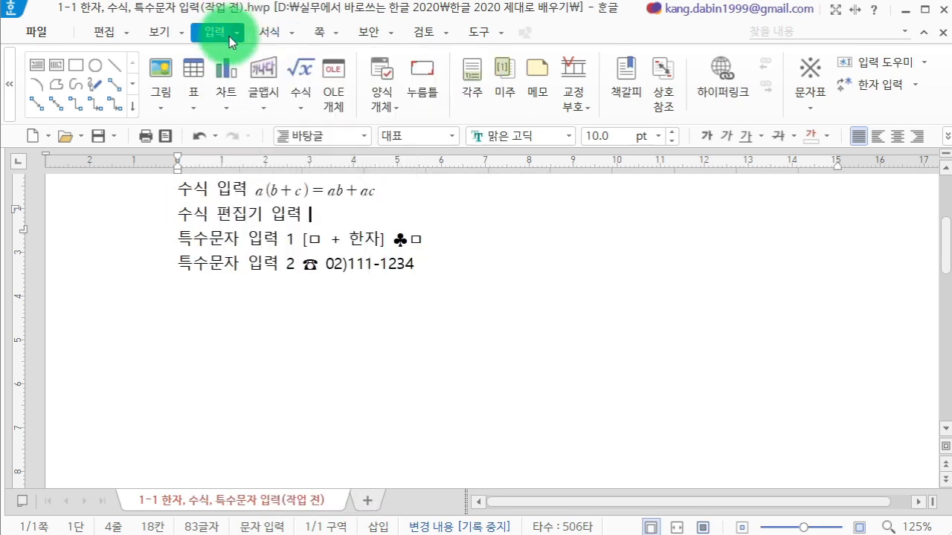
click(301, 71)
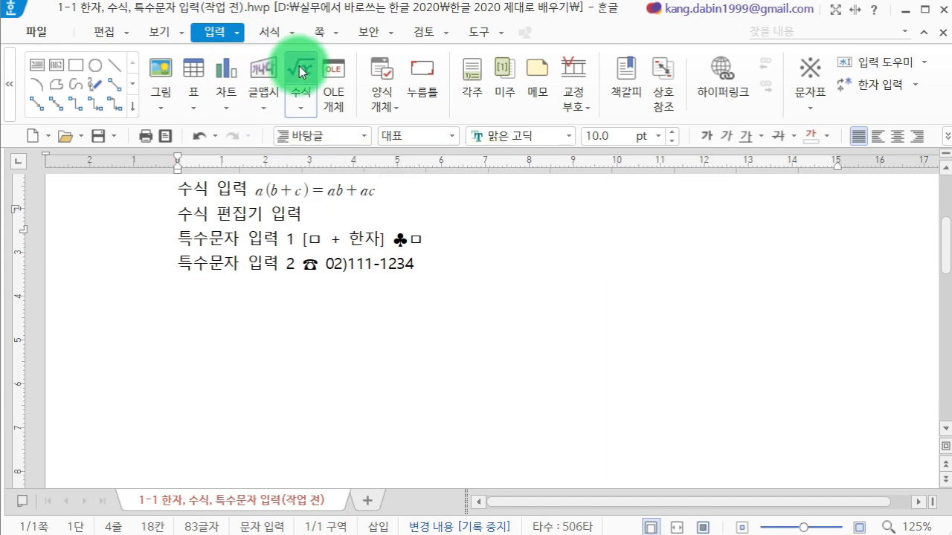
drag(302, 66, 333, 235)
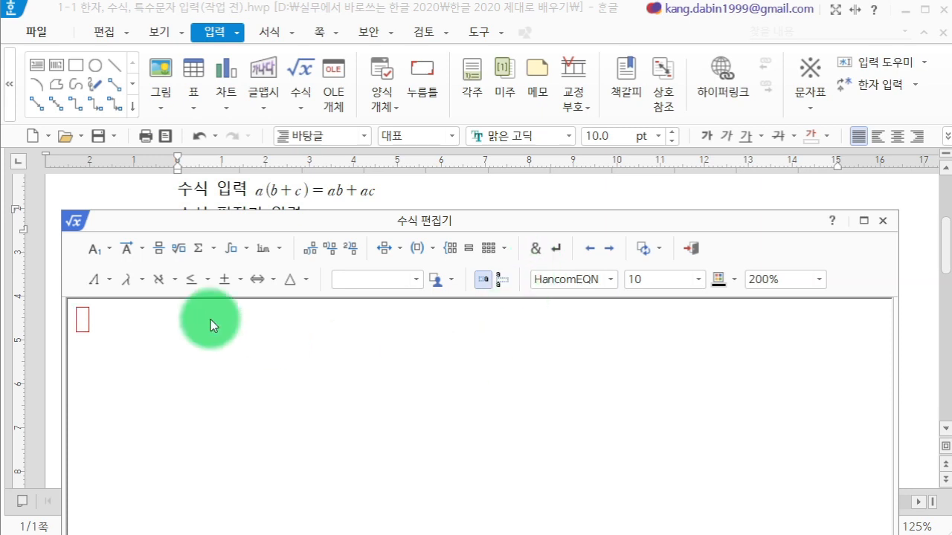
Step: Try entering 35 with a superscript m and a further nested superscript, and exit the equation editor without inserting the equation
click(111, 249)
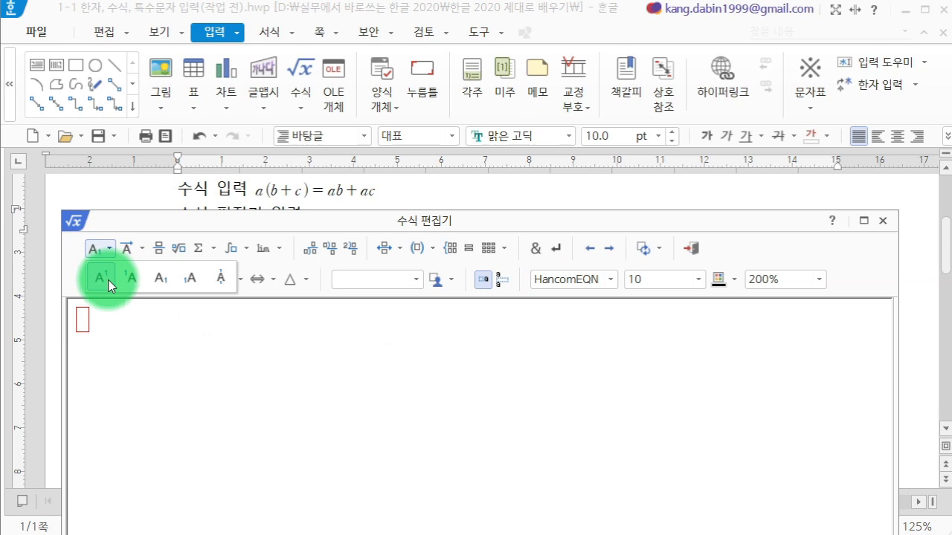
click(117, 322)
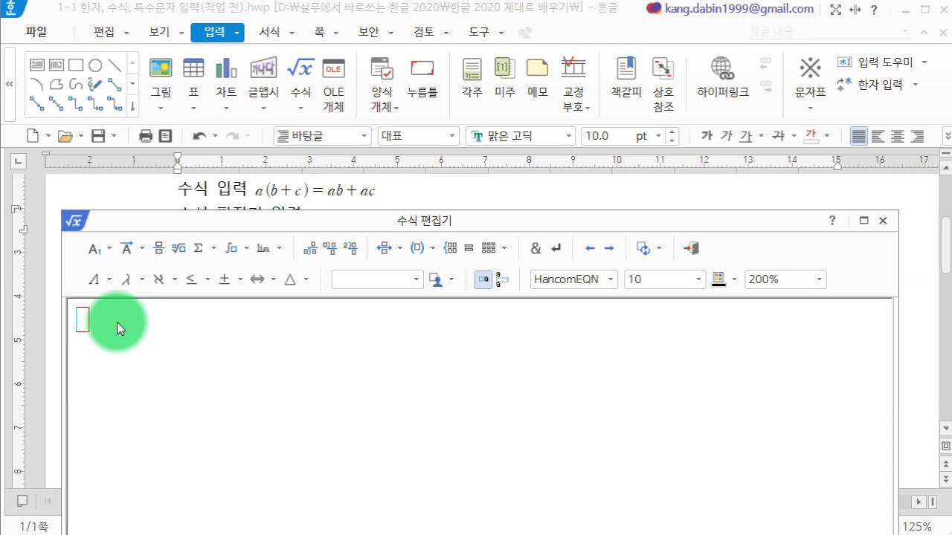
text(35)
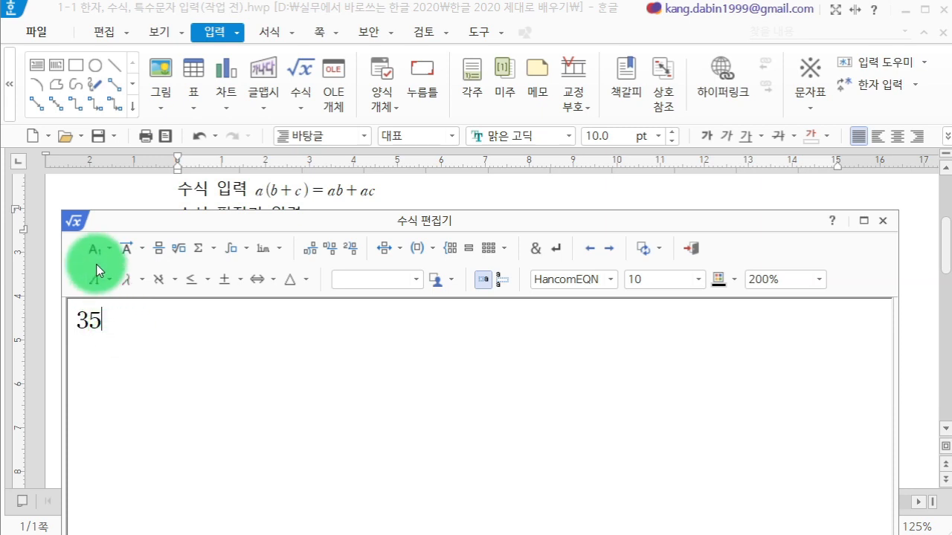
click(110, 248)
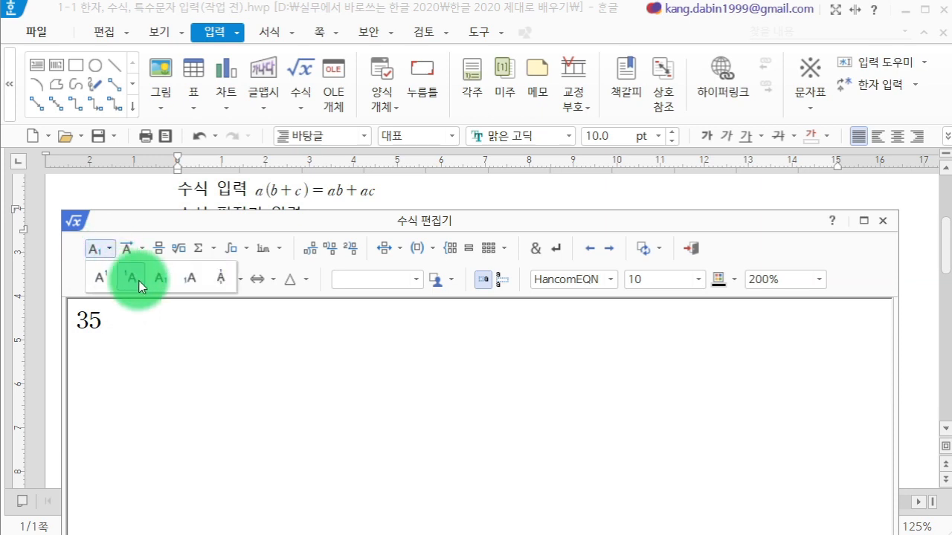
click(102, 277)
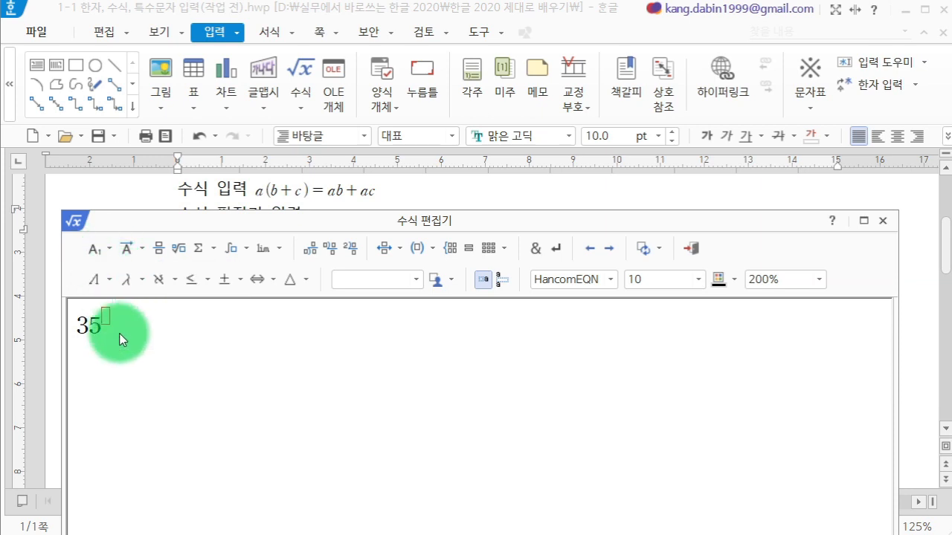
text(ㅜㅋ)
key(BackSpace)
key(BackSpace)
text(m3)
key(BackSpace)
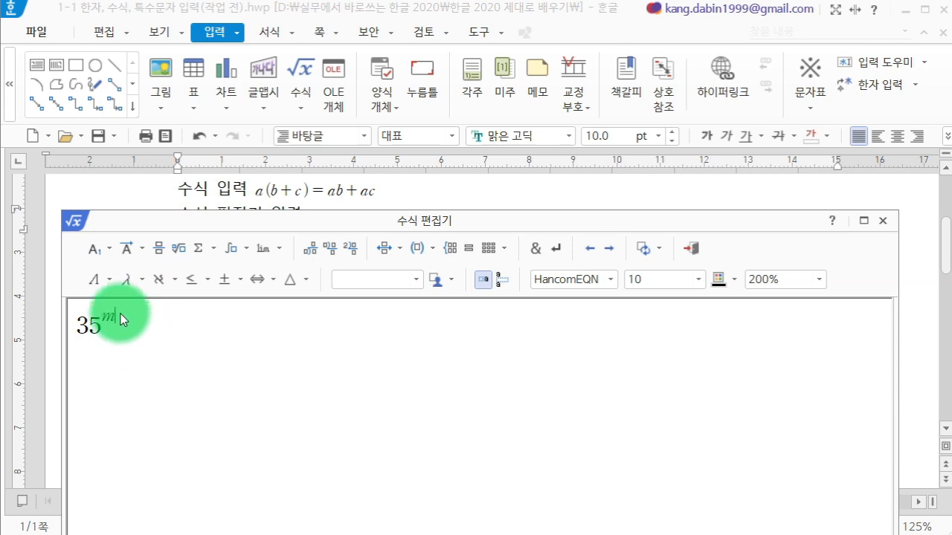
click(96, 252)
text(3)
key(BackSpace)
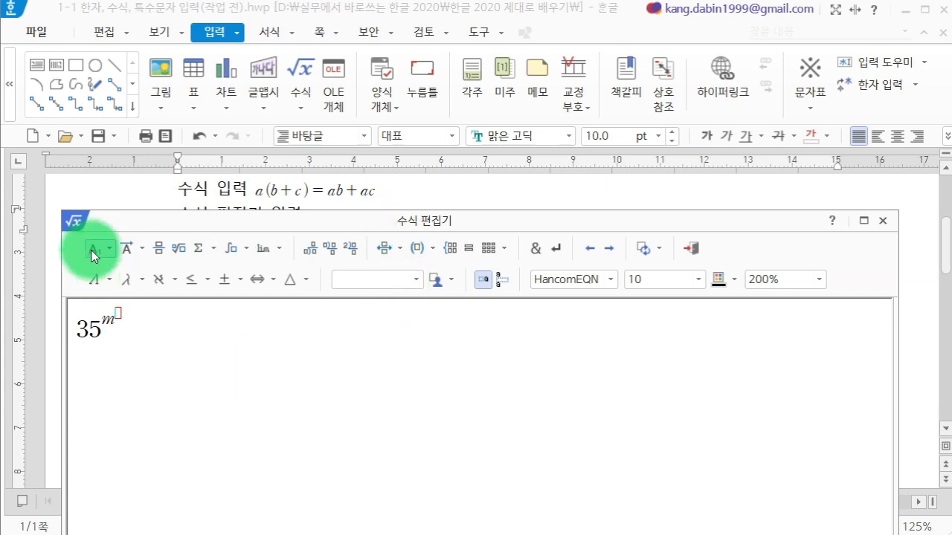
click(883, 221)
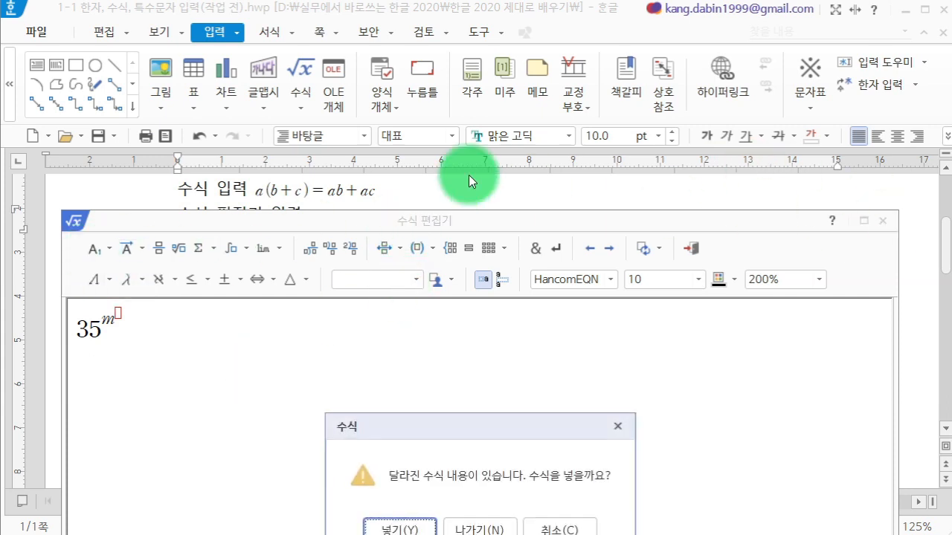
click(467, 527)
Step: Reopen the equation editor for the 수식 편집기 입력 line and look through the accent and decoration templates
click(301, 69)
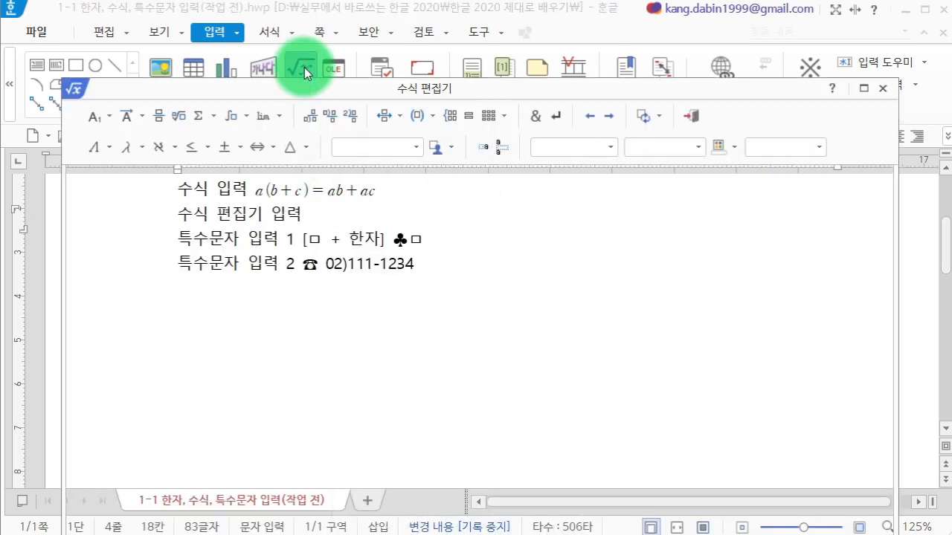
click(128, 128)
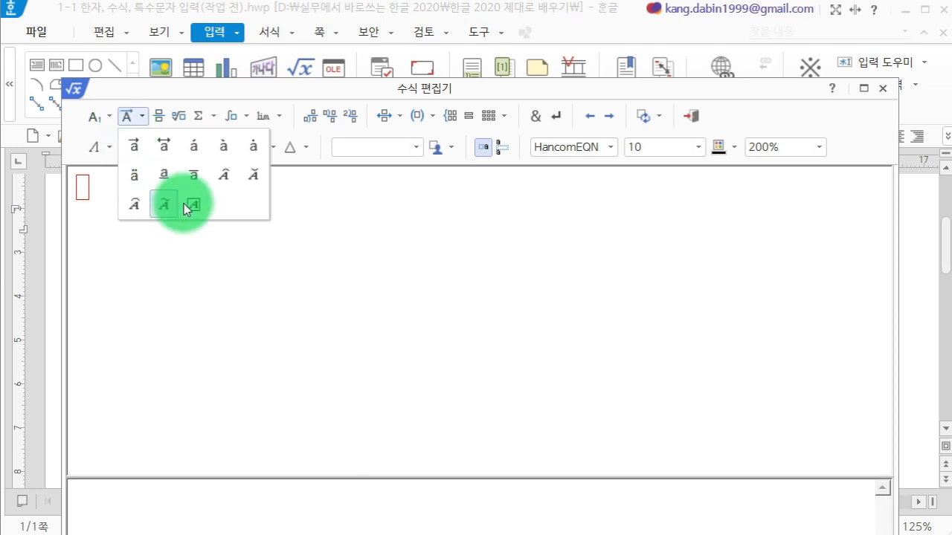
click(171, 101)
Step: Enter a fraction with numerator 1 and denominator 2 in the equation editor
click(159, 115)
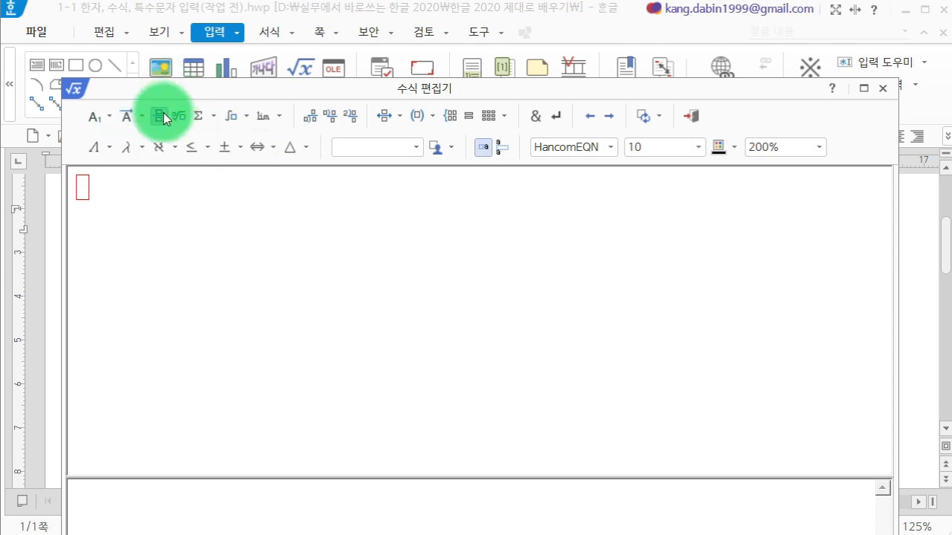
text(1} over {2})
click(89, 218)
text(2)
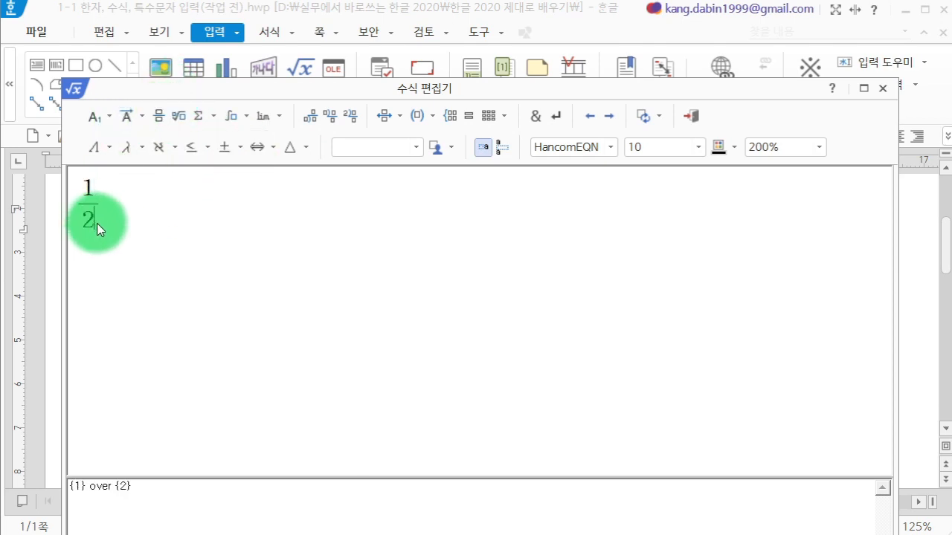
Step: Look through the summation, integral and limit templates of the equation editor
click(194, 119)
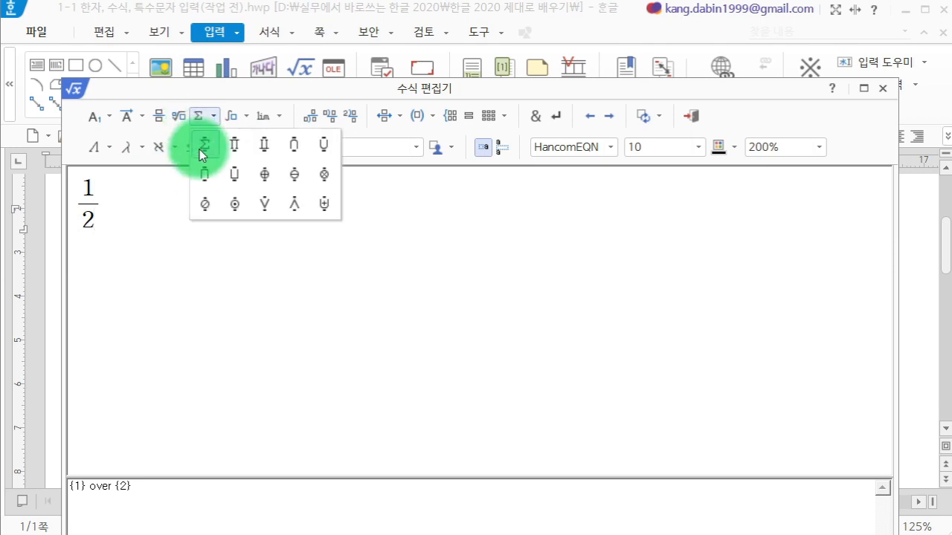
click(221, 98)
click(231, 116)
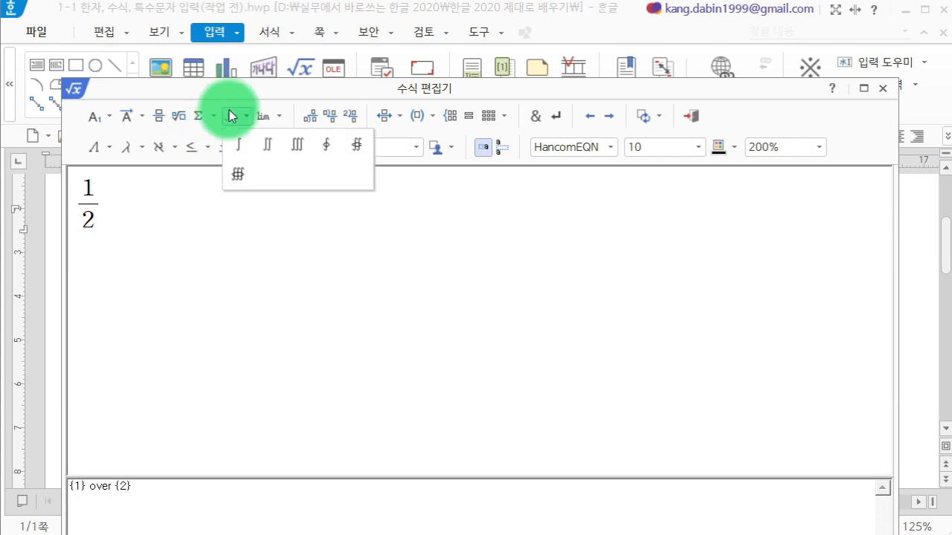
click(268, 117)
click(271, 91)
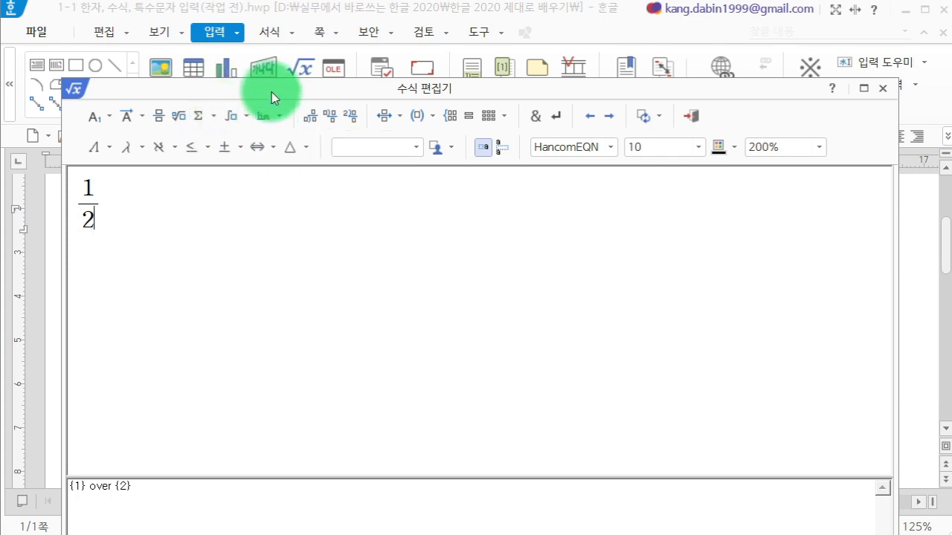
Step: Insert the capital Greek letter Beta after the 2 in the fraction's denominator
click(101, 150)
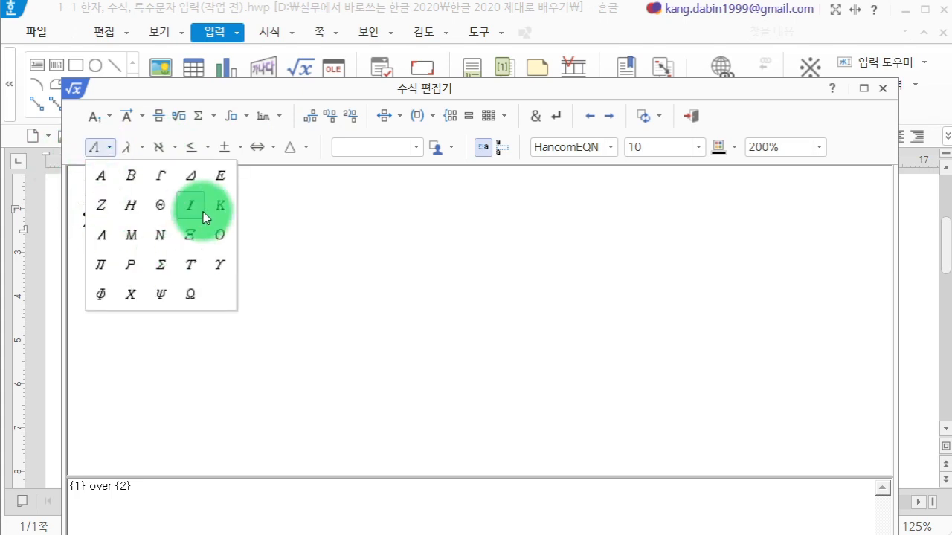
click(130, 176)
Step: Look through the set and relation symbols, operators, arrows and miscellaneous symbols of the equation editor
click(131, 152)
click(158, 147)
click(212, 147)
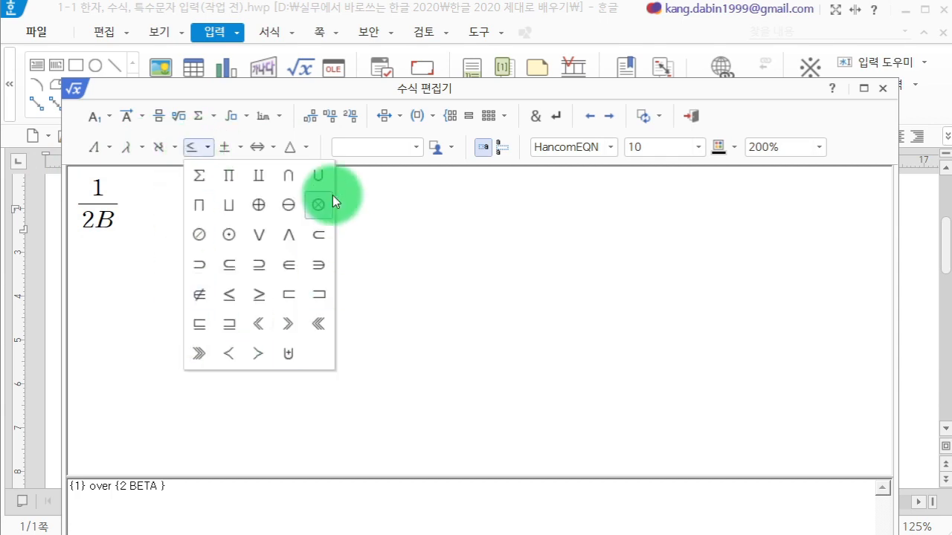
click(234, 150)
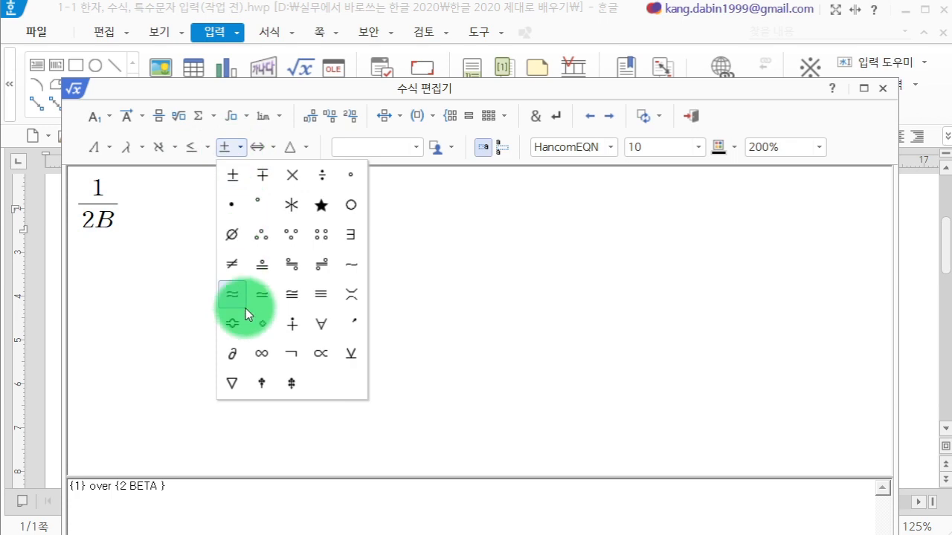
click(274, 148)
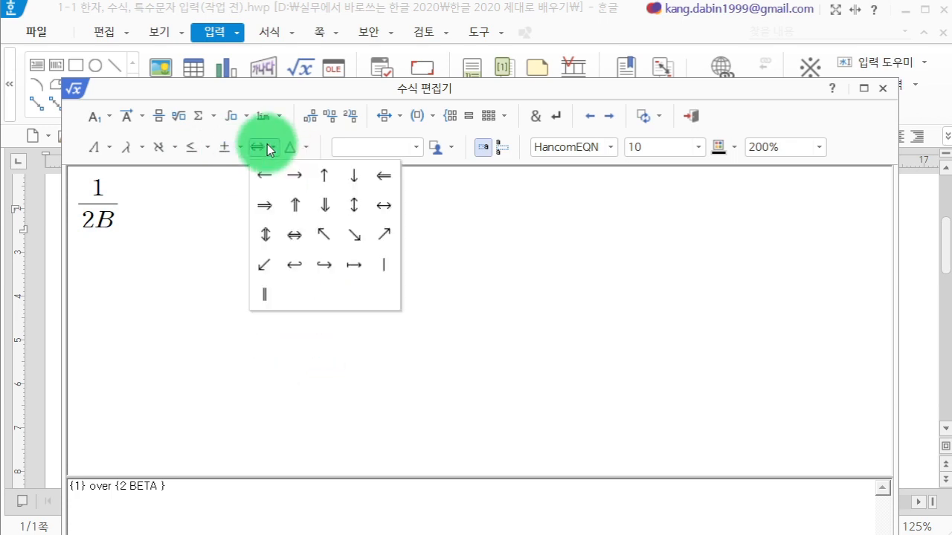
click(289, 149)
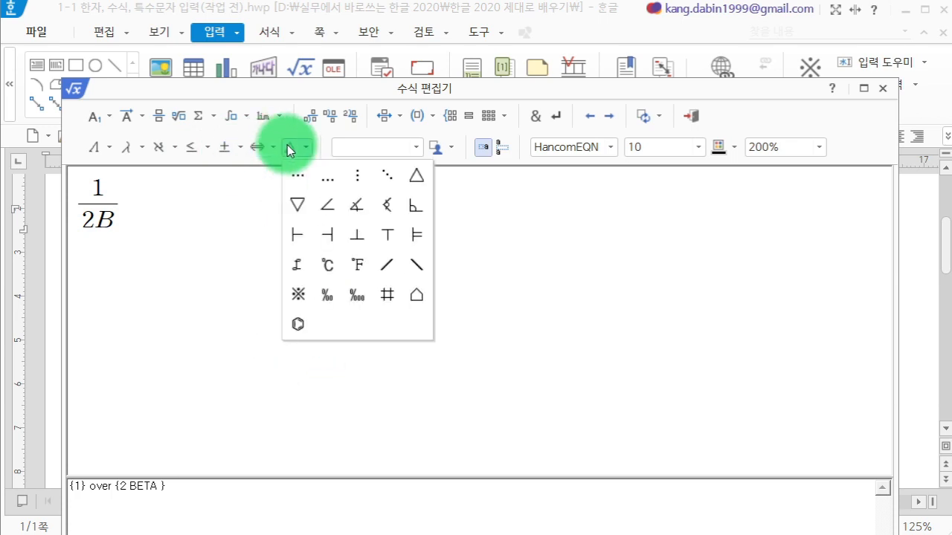
click(178, 223)
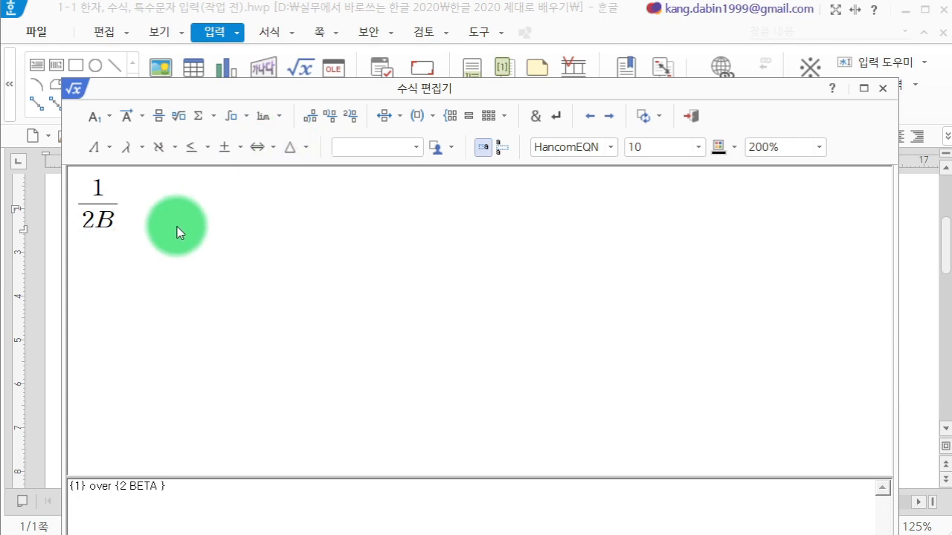
Step: Clear the denominator of the fraction and delete the remaining equation script so the editor is empty
key(BackSpace)
key(BackSpace)
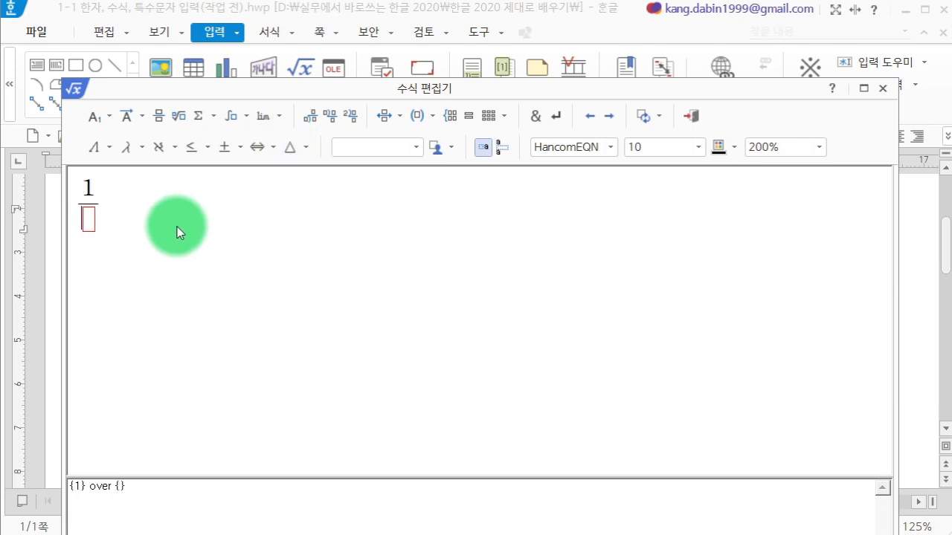
drag(174, 491, 28, 476)
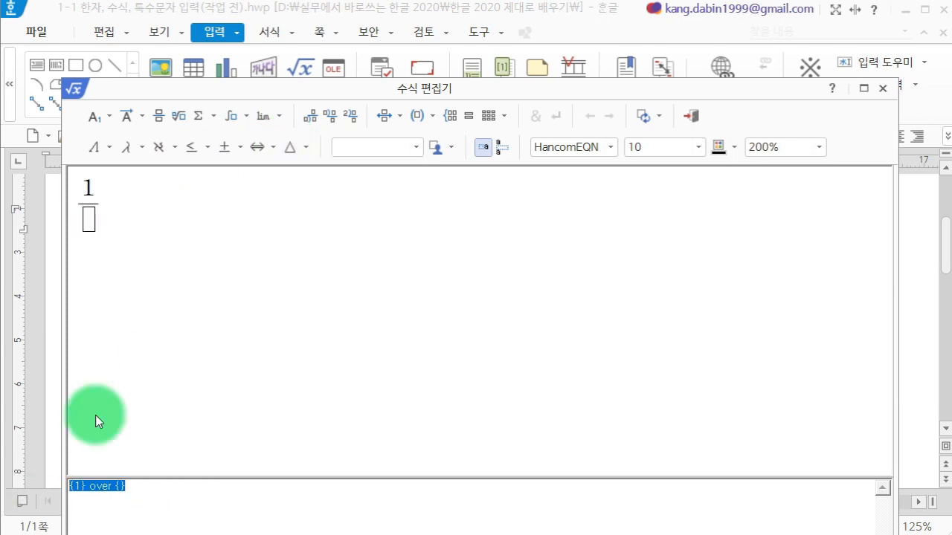
key(Delete)
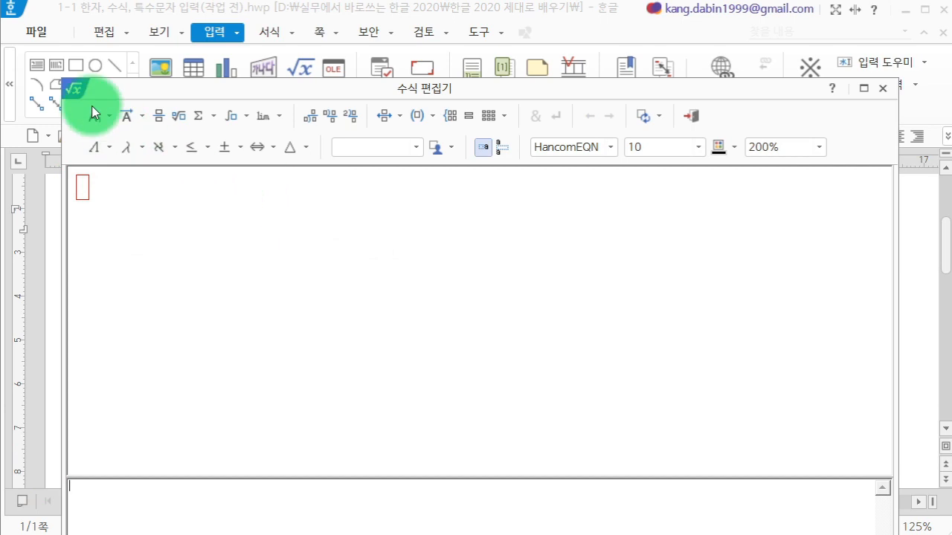
Step: Try entering the ALEPH symbol from the script suggestions for "a" and clear the equation script
text(a)
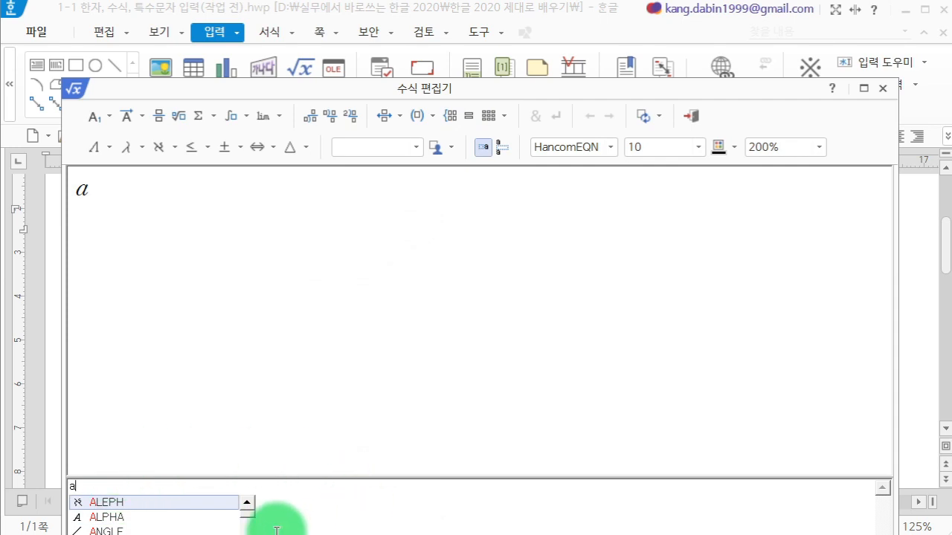
click(153, 503)
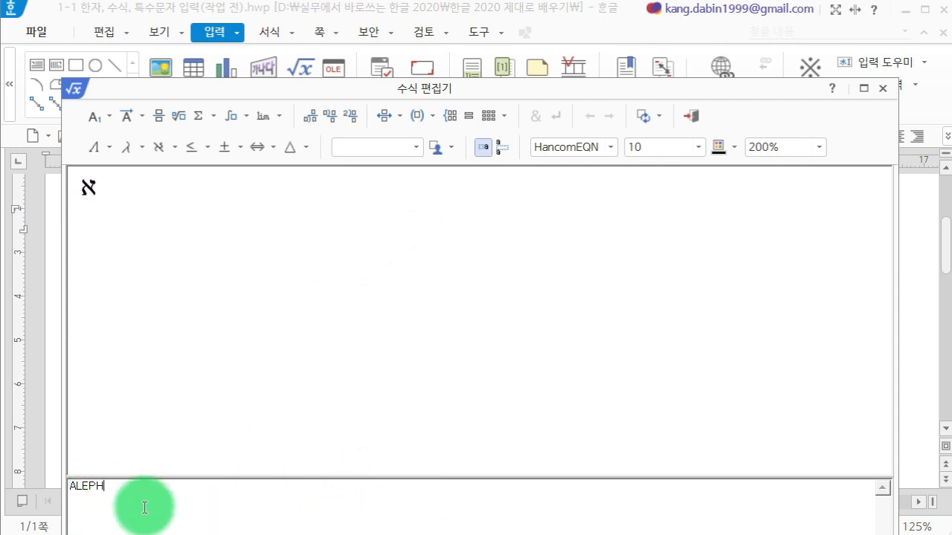
drag(96, 501, 30, 501)
key(Delete)
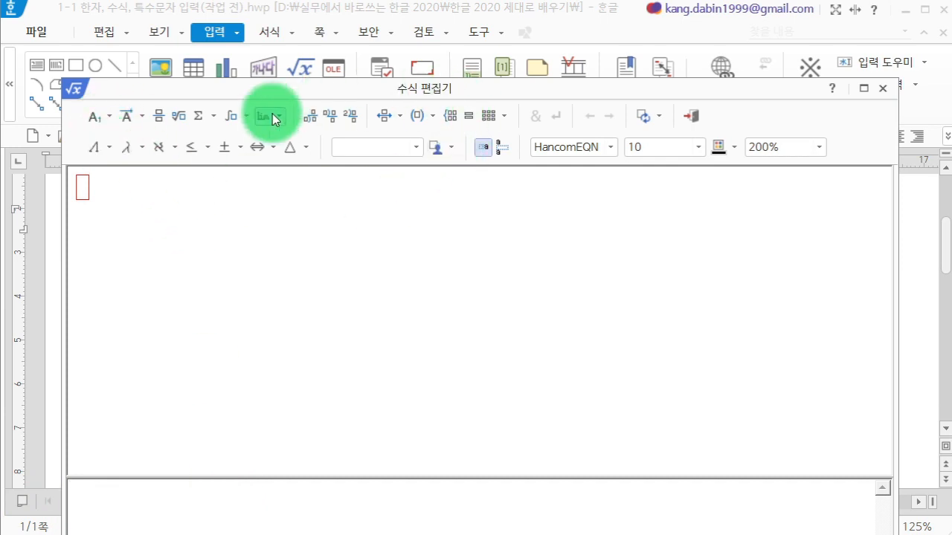
Step: Enter the equation a(b+c)=ab+ac in the equation editor and insert it into the 수식 편집기 입력 line
drag(223, 95, 219, 259)
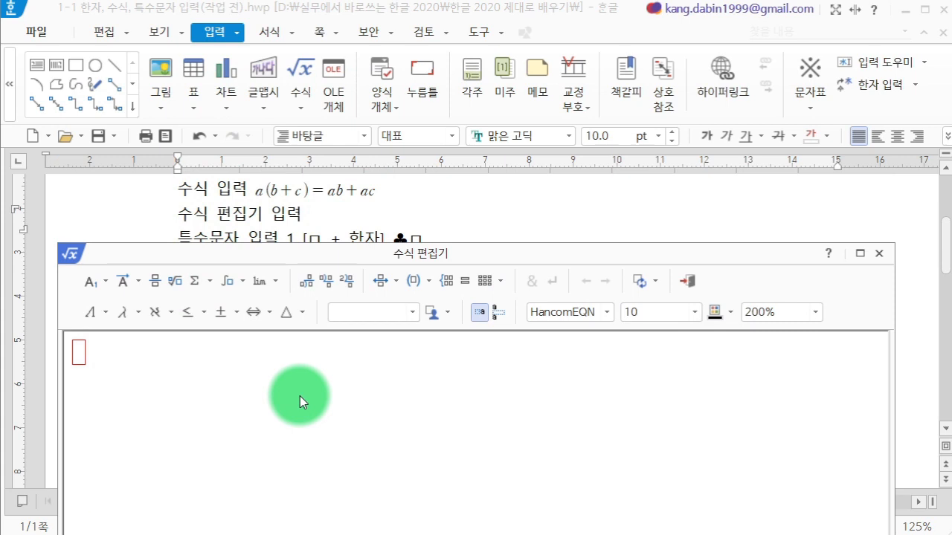
text(a(b+c)=ab+ac)
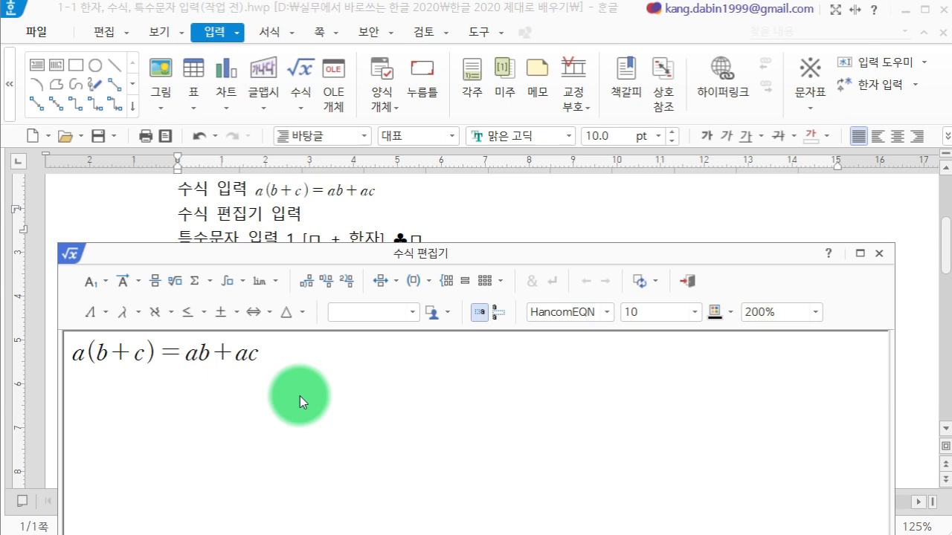
click(681, 285)
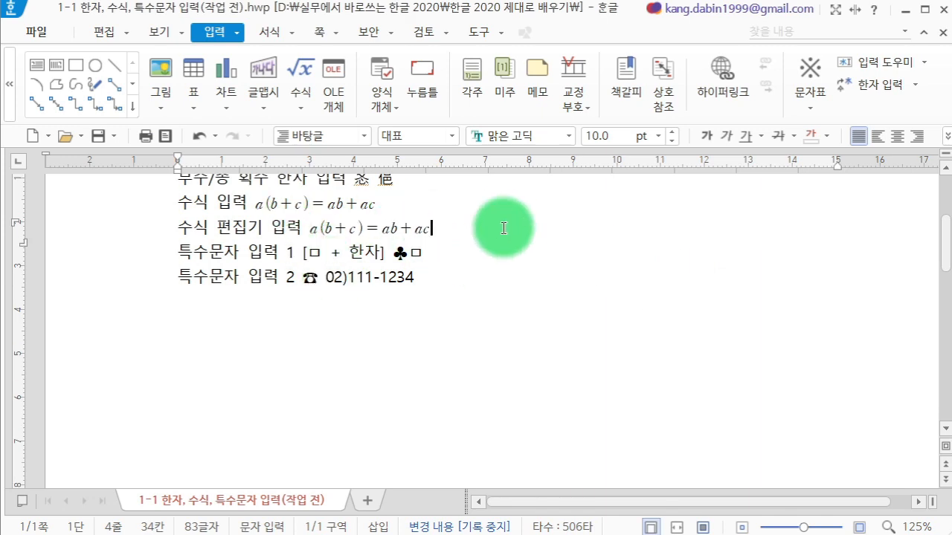
key(Hangul)
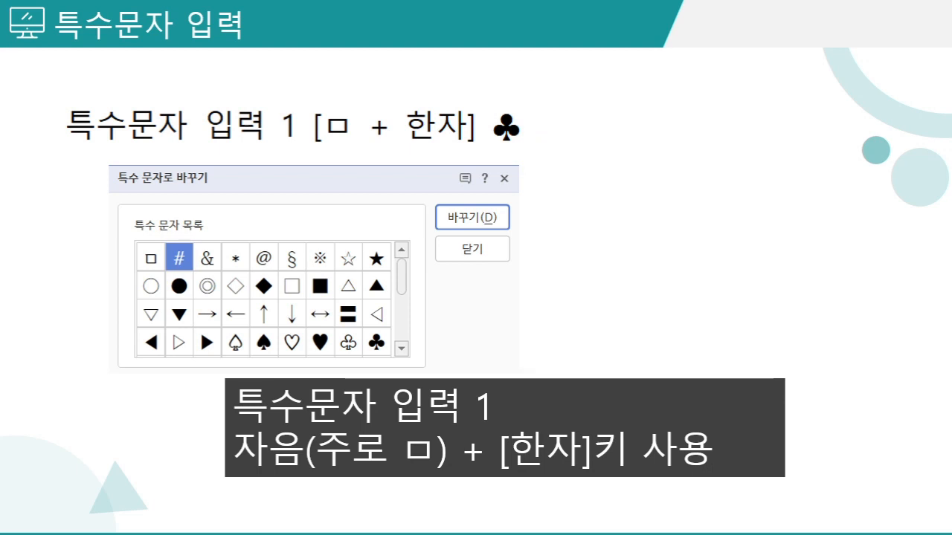
drag(49, 26, 249, 26)
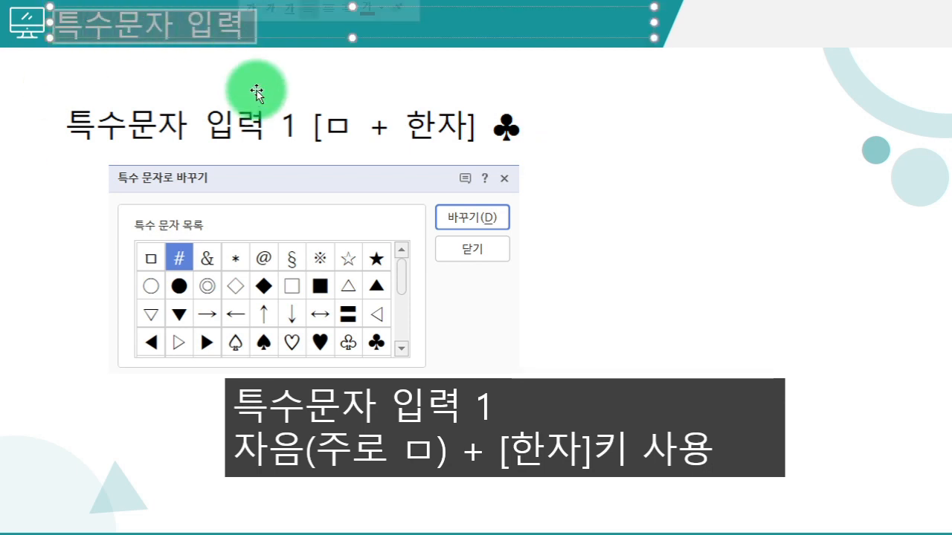
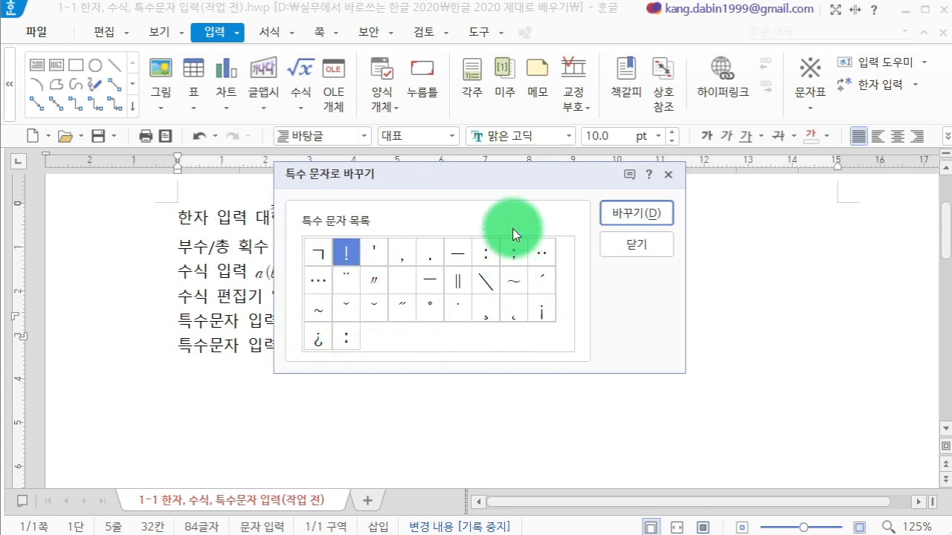
Step: Dismiss the special character list and delete the ㄱ after the ♣ on the 특수문자 입력 1 line
key(Escape)
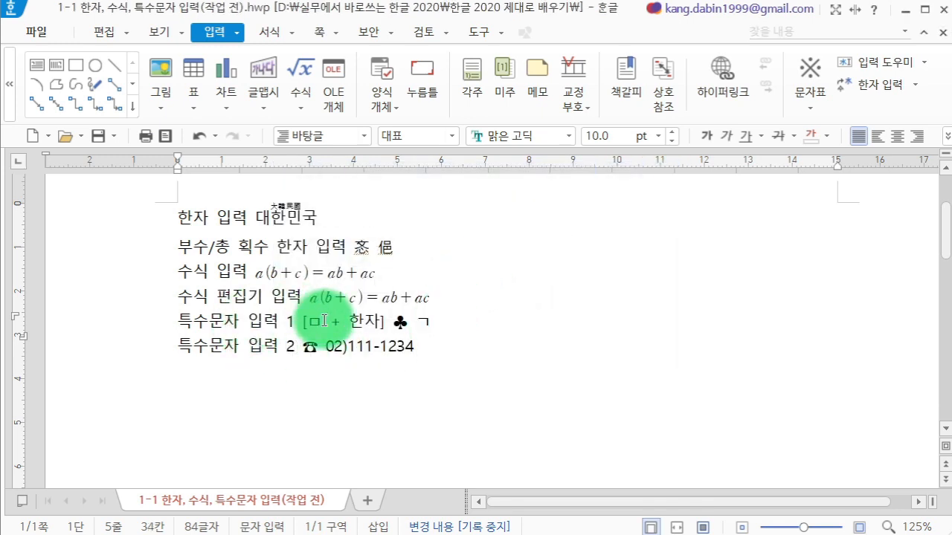
drag(324, 321, 312, 322)
key(F9)
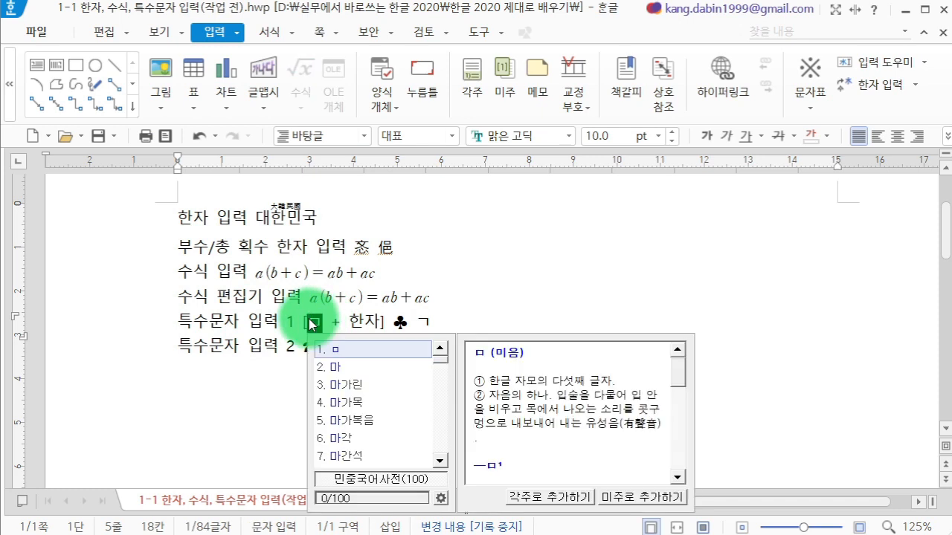
click(453, 320)
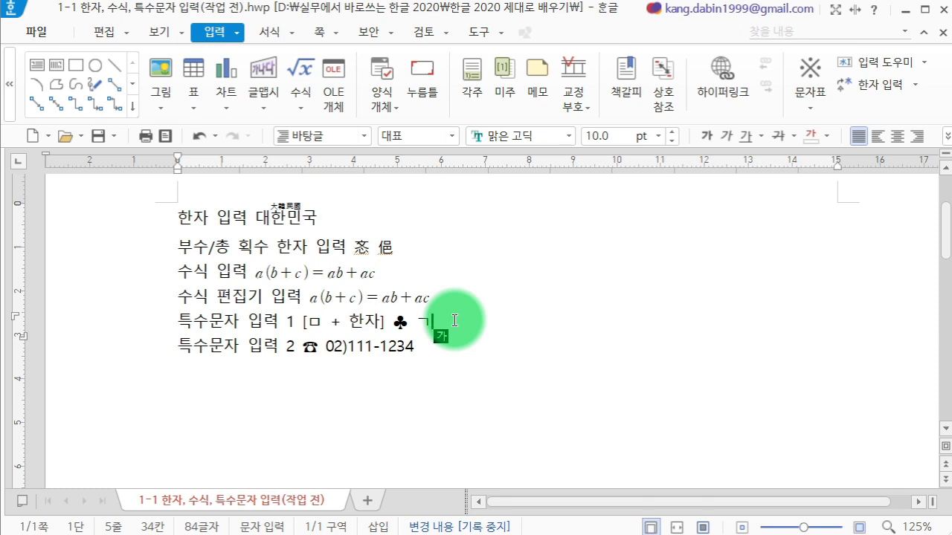
key(BackSpace)
key(BackSpace)
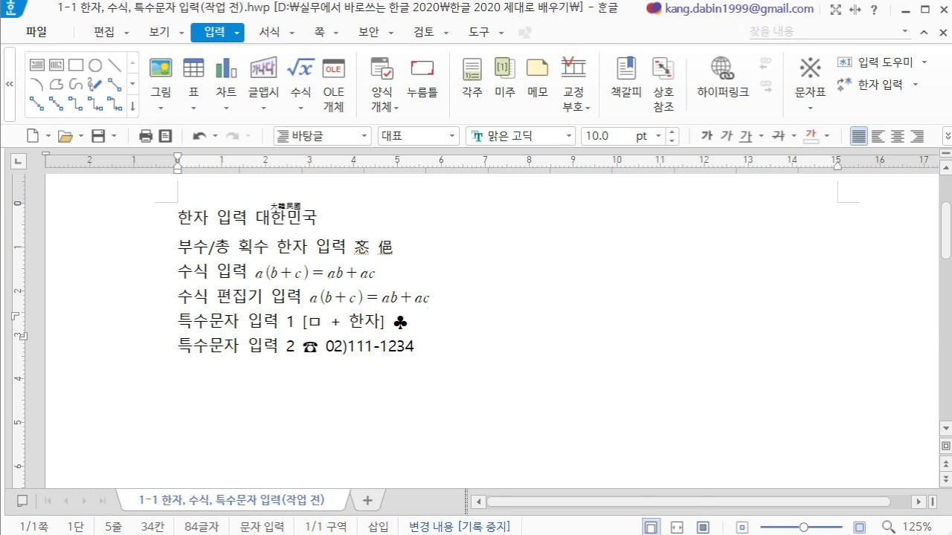
Step: Try to convert a ㅁ entered after the ♣ on the 특수문자 입력 1 line into the ♣ special character
text(ㅁ)
key(Hangul_Hanja)
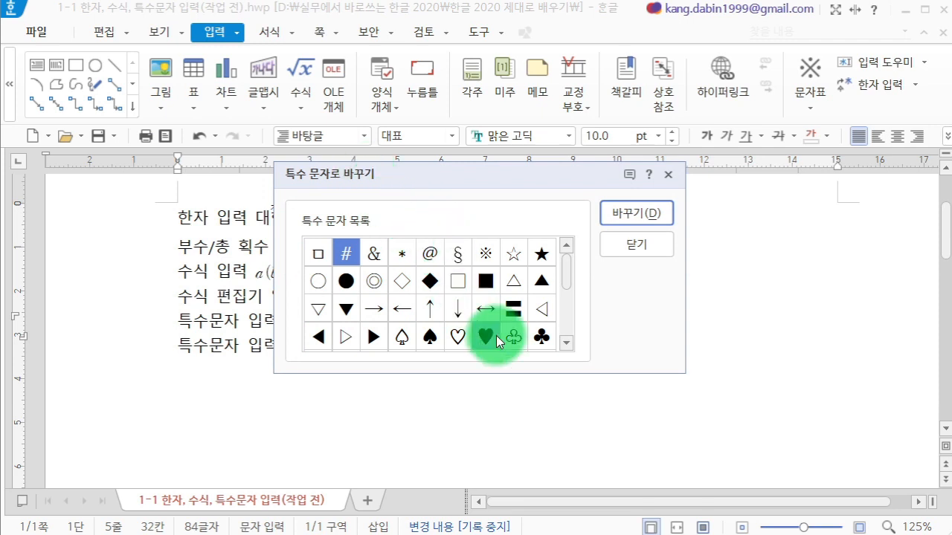
click(536, 341)
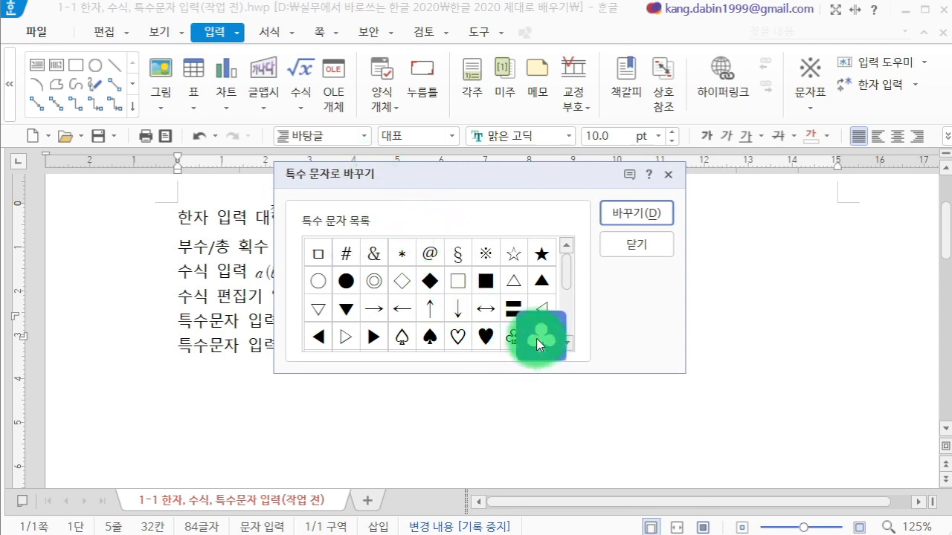
scroll(570, 296, down, 1)
scroll(570, 296, down, 5)
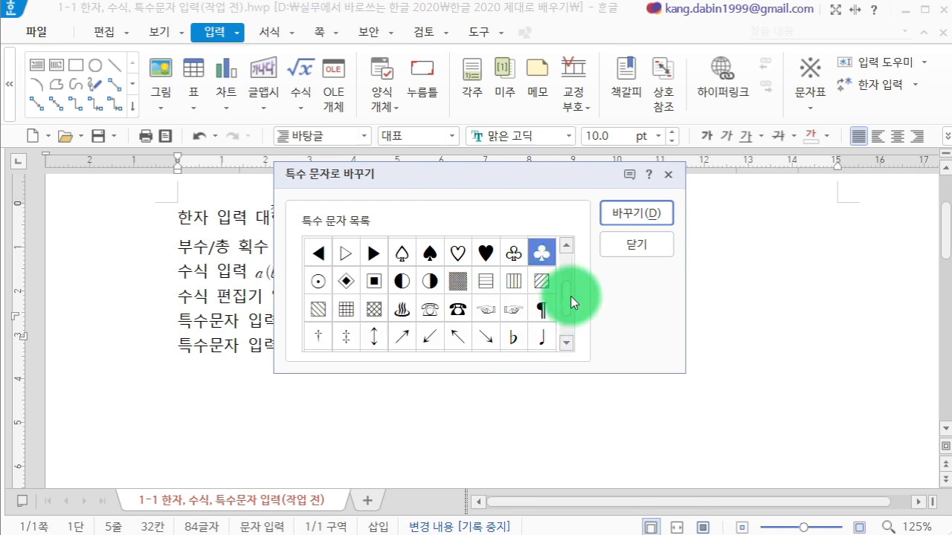
click(635, 214)
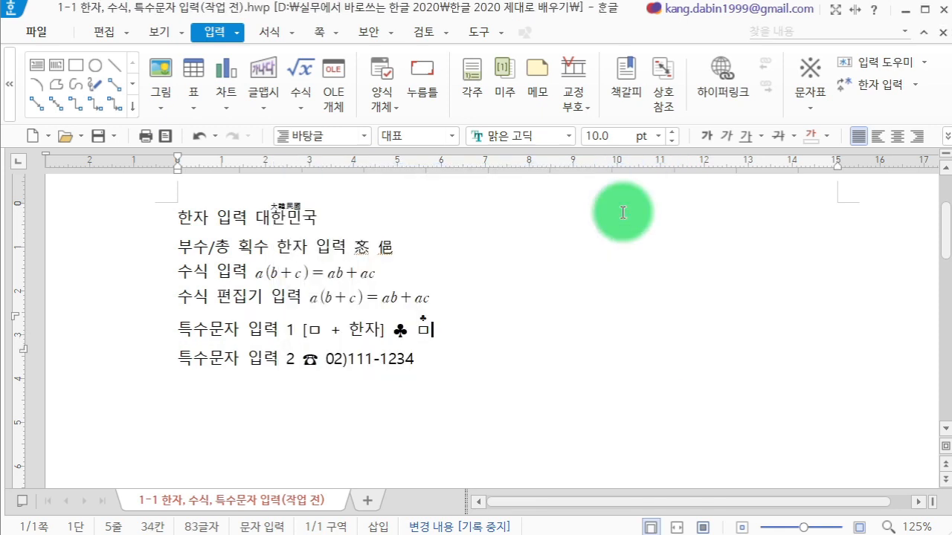
Step: Delete the ㅁ annotated with a small ♣ from the end of the 특수문자 입력 1 line
drag(414, 332, 444, 331)
click(444, 332)
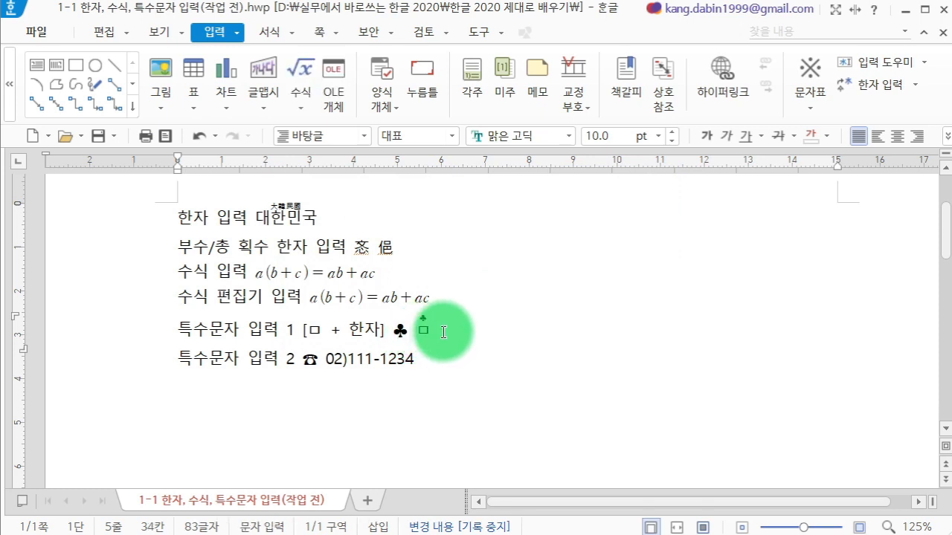
key(BackSpace)
click(413, 315)
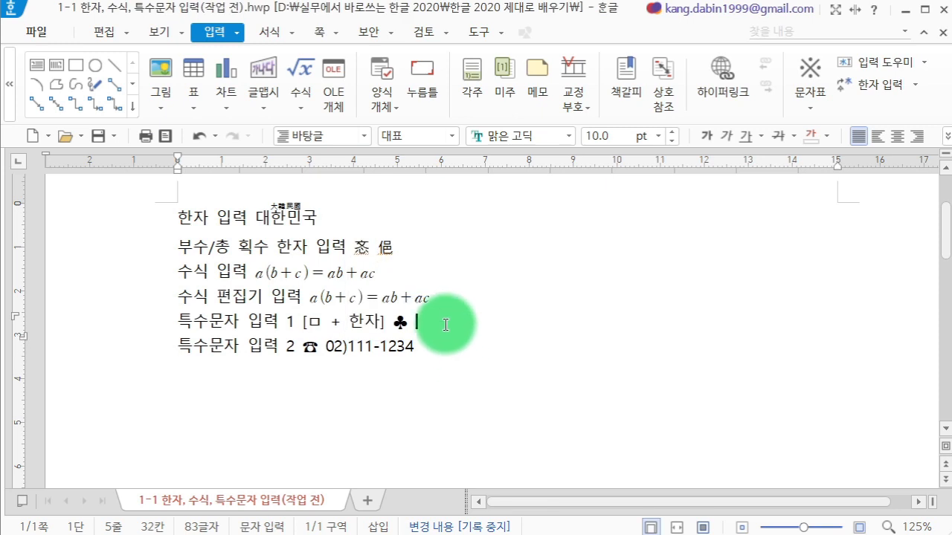
Step: Enter ㅁ again at the end of the 특수문자 입력 1 line and retry replacing it with ♣
text(ㅁ)
key(Hangul_Hanja)
click(541, 339)
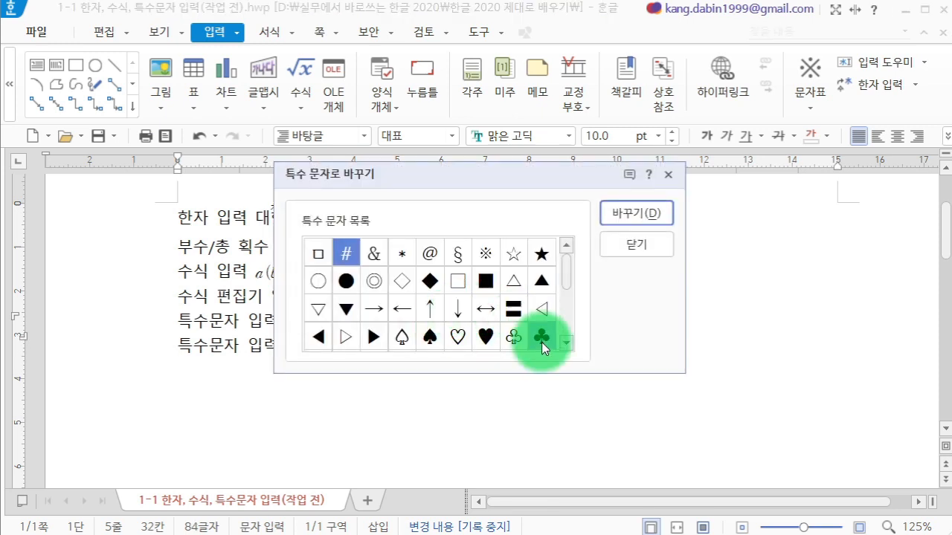
click(626, 216)
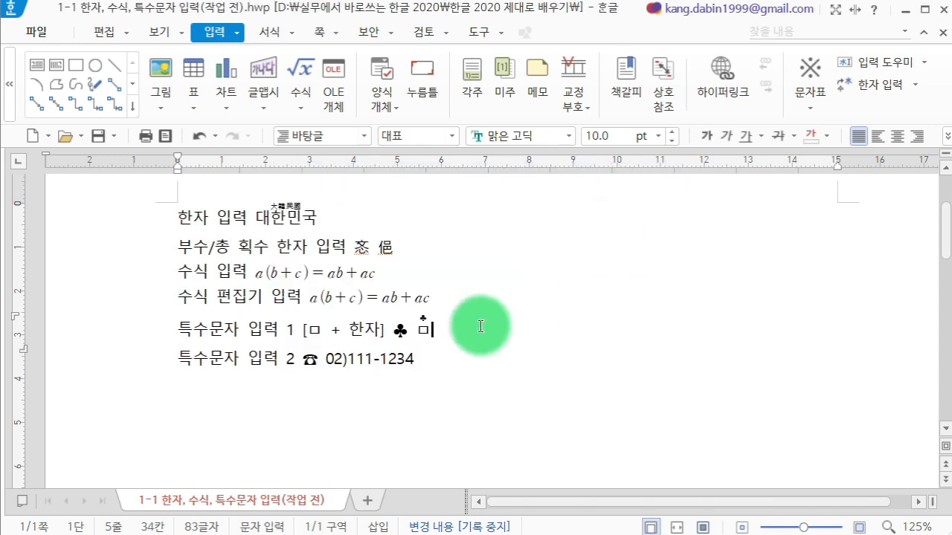
Step: Turn on the display of formatting codes (조판 부호) in the document
click(419, 343)
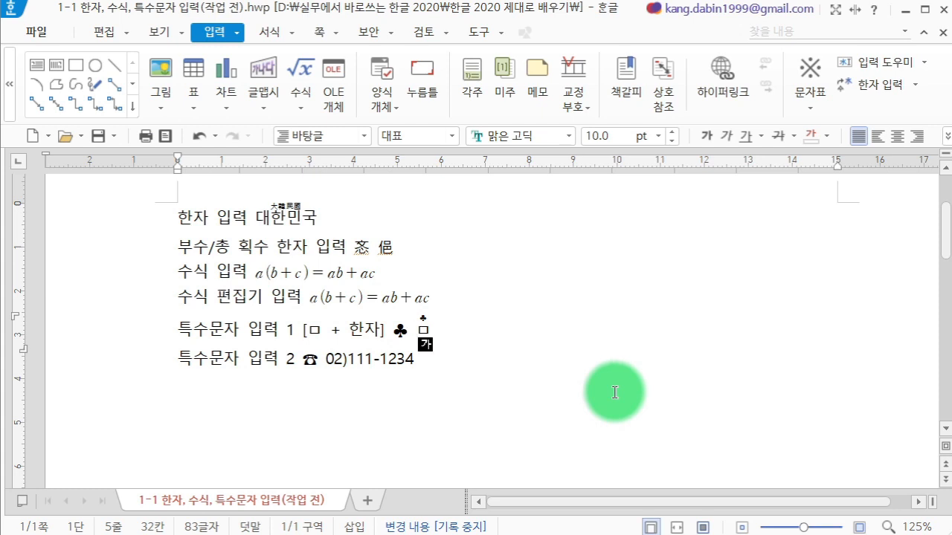
click(169, 42)
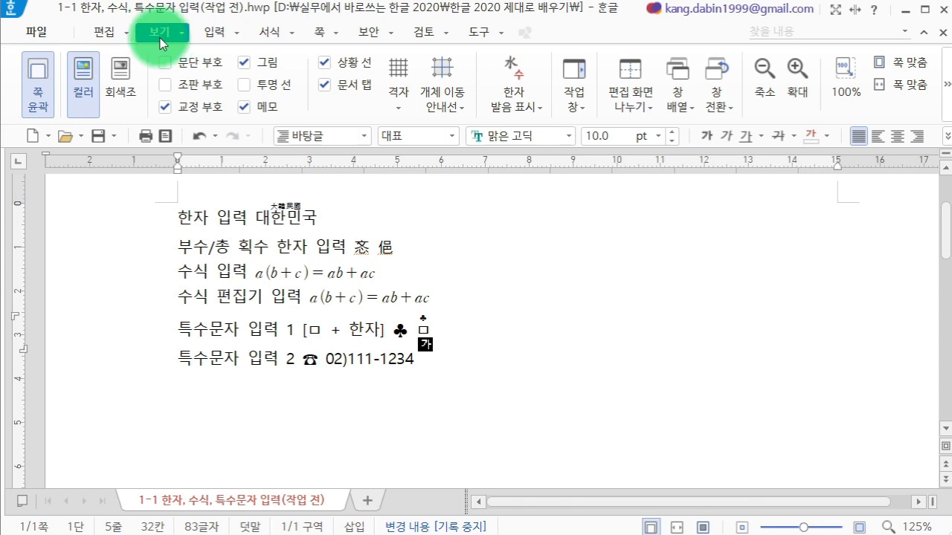
click(190, 93)
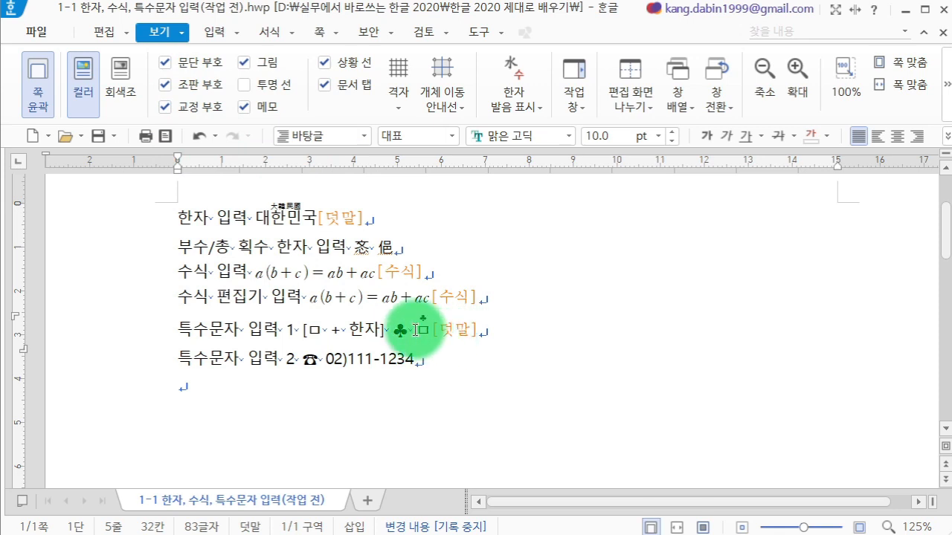
Step: Delete the annotated ㅁ with its [덧말] code and the ♣ before it on the 특수문자 입력 1 line
drag(416, 328, 471, 329)
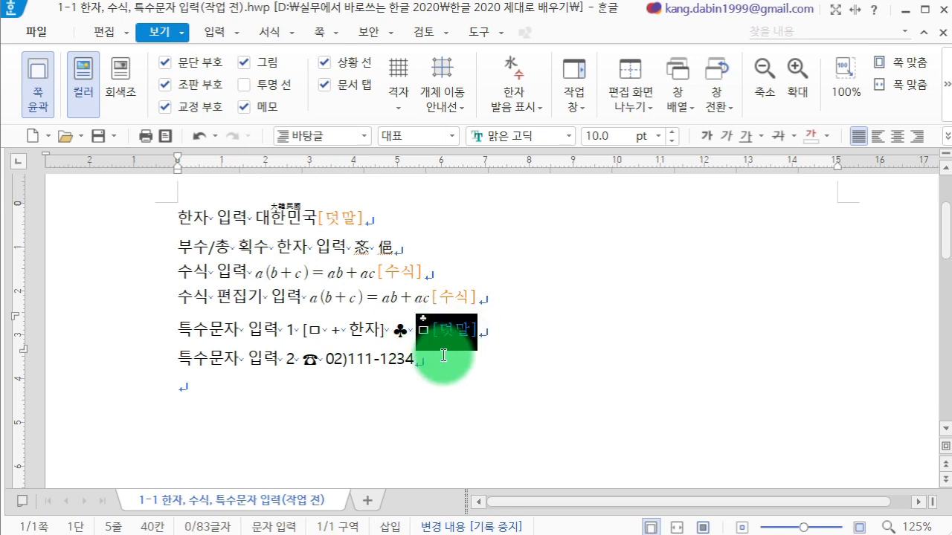
key(BackSpace)
key(BackSpace)
key(BackSpace)
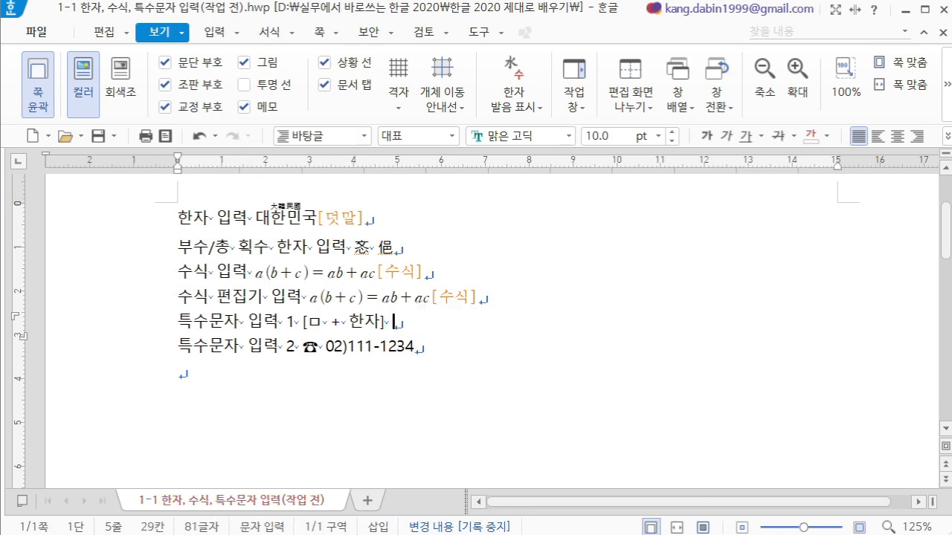
Step: Try converting a ㅁ entered after [ㅁ + 한자] to ♣ once more, and erase the resulting 덧말
text(ㅁ)
key(F9)
click(536, 338)
click(634, 213)
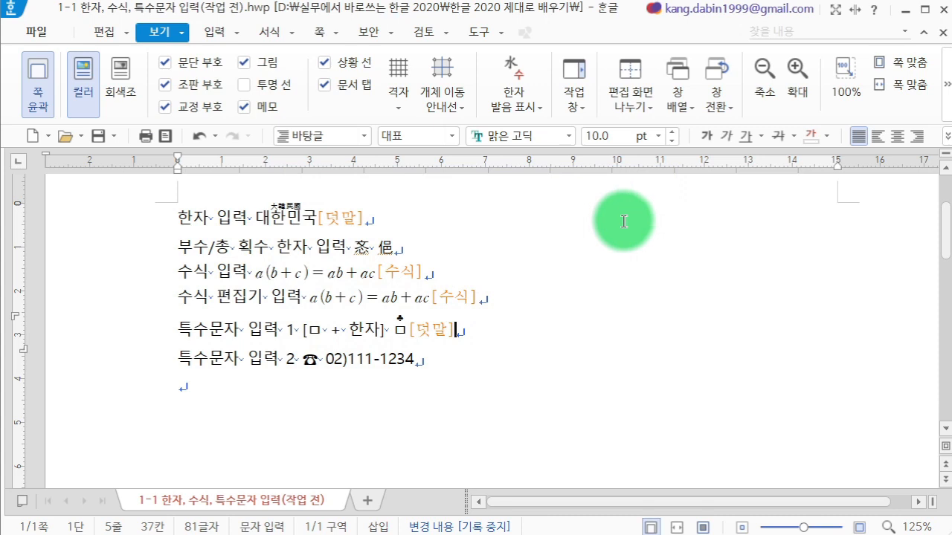
key(BackSpace)
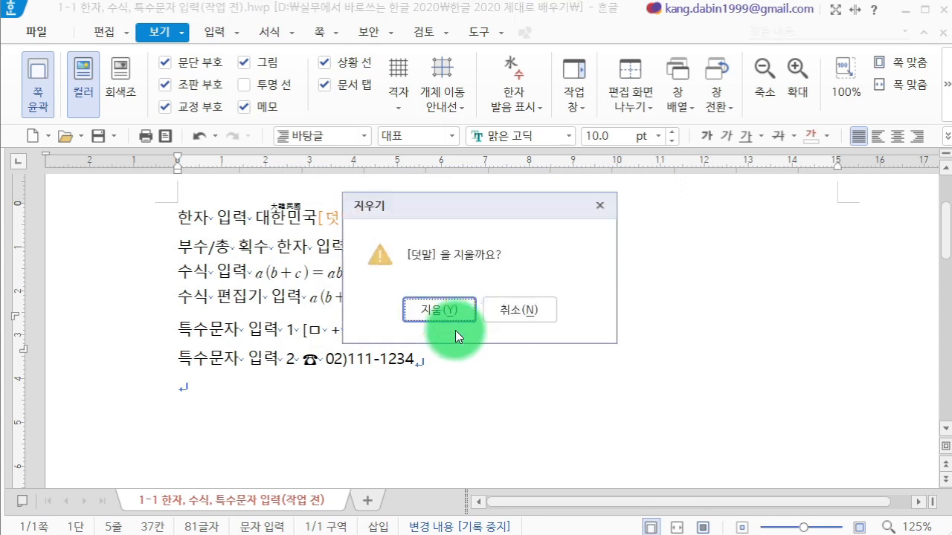
click(453, 321)
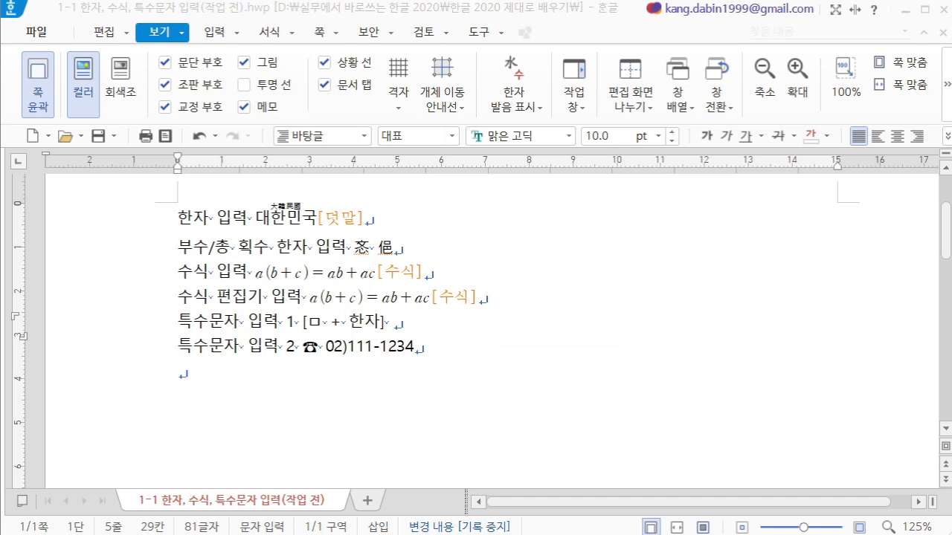
Step: In the 작업 후 document, enter ㅁ after [ㅁ + 한자] and replace it with the ♣ special character
click(420, 370)
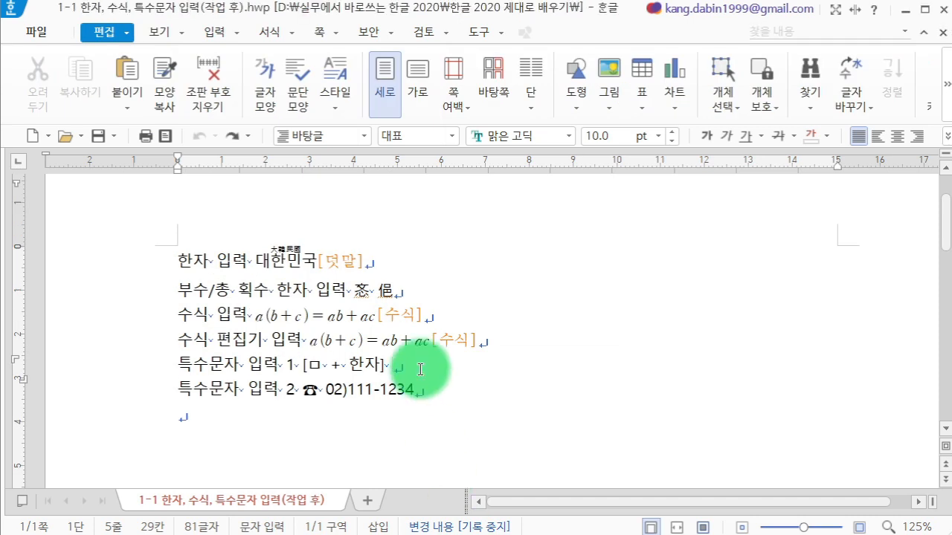
text(ㅁ)
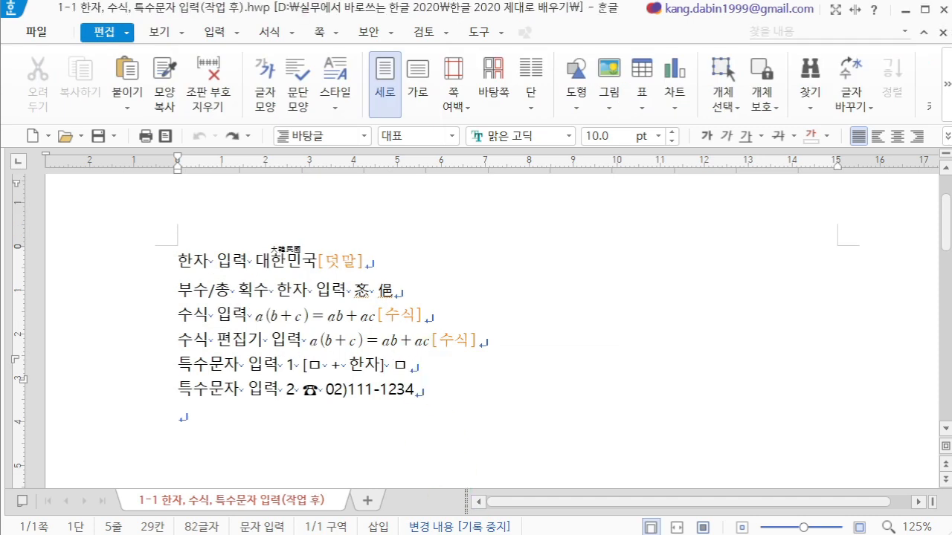
key(F9)
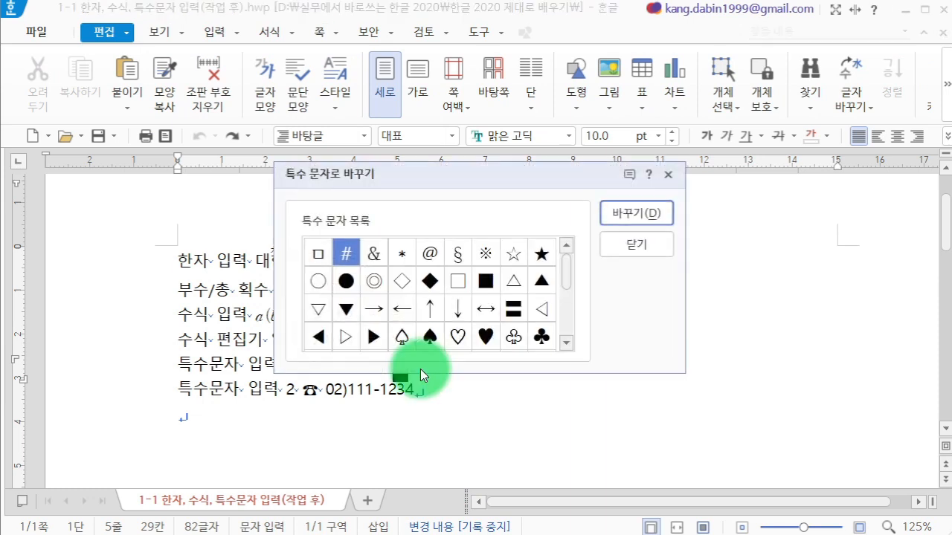
click(543, 338)
click(625, 215)
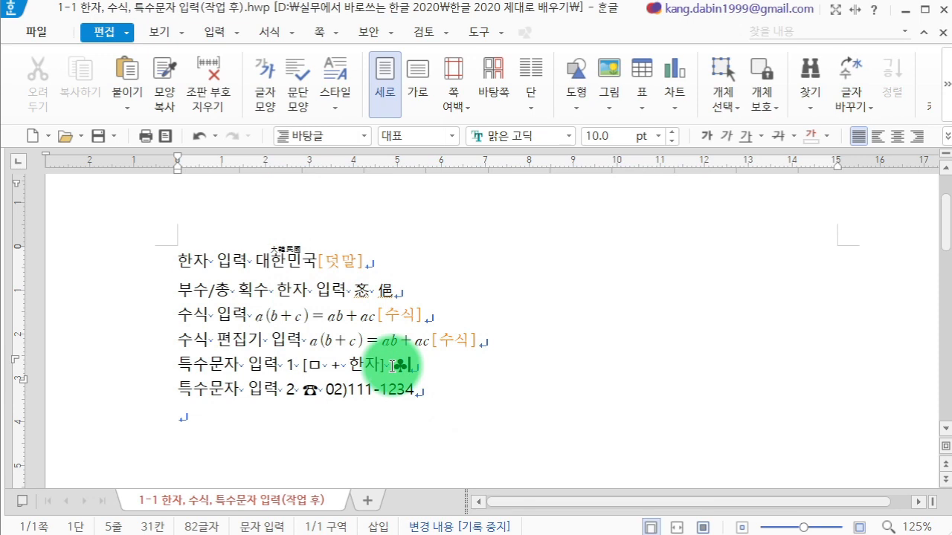
key(Hangul)
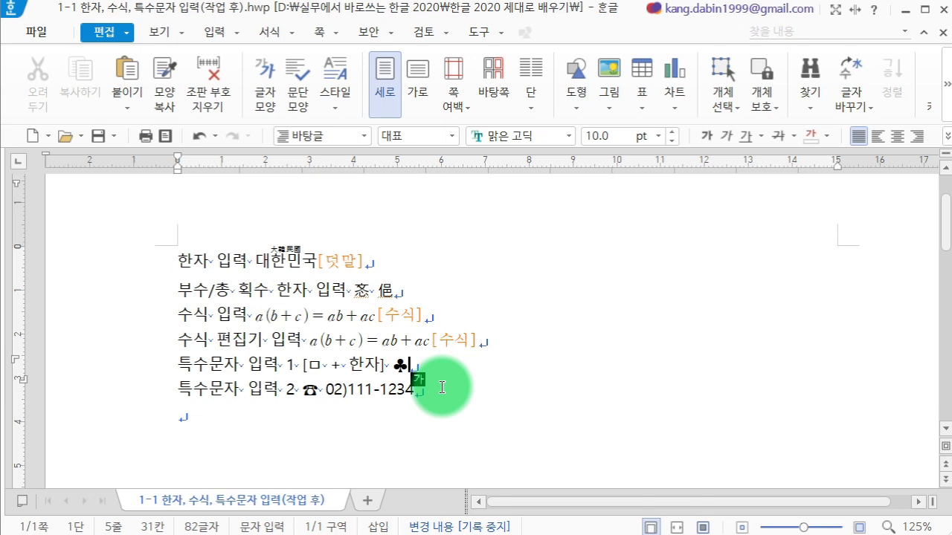
click(334, 259)
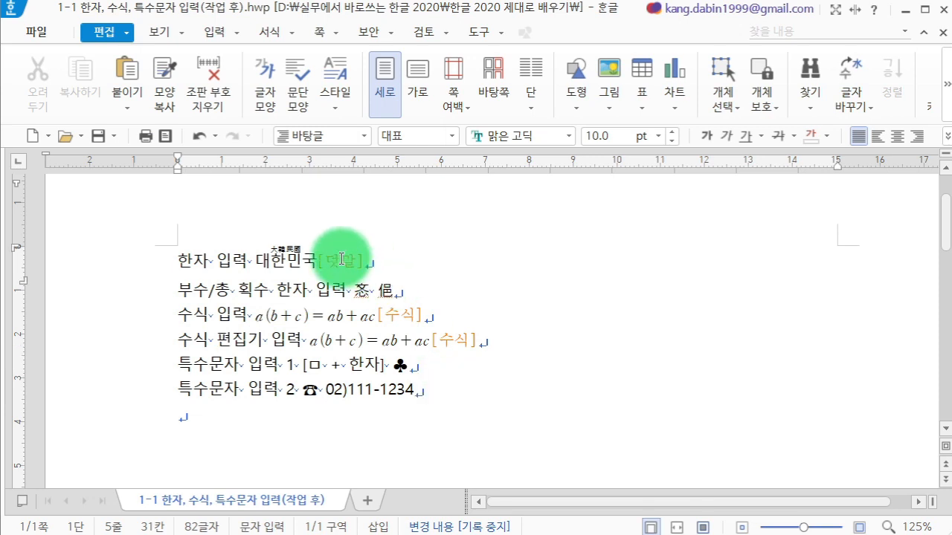
Step: Turn off the display of formatting codes (조판 부호) in the document
click(477, 350)
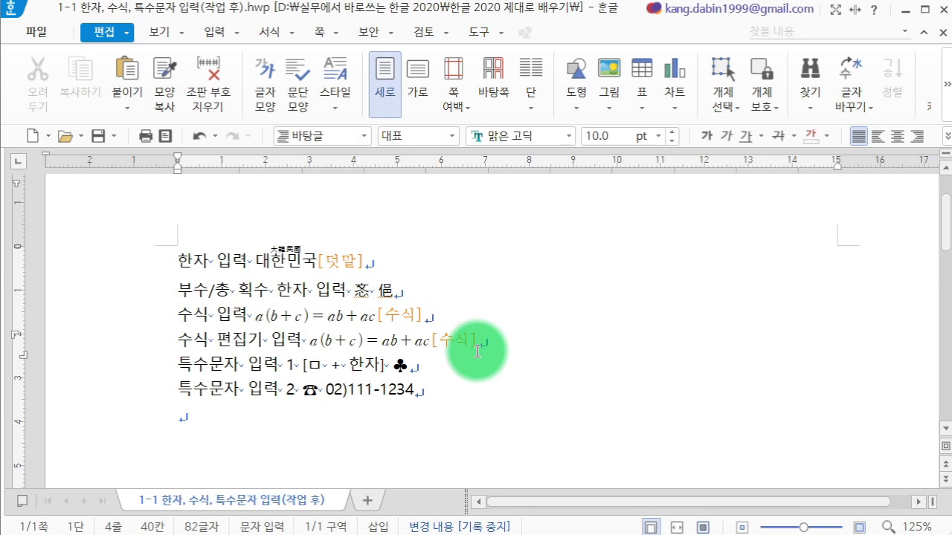
click(471, 375)
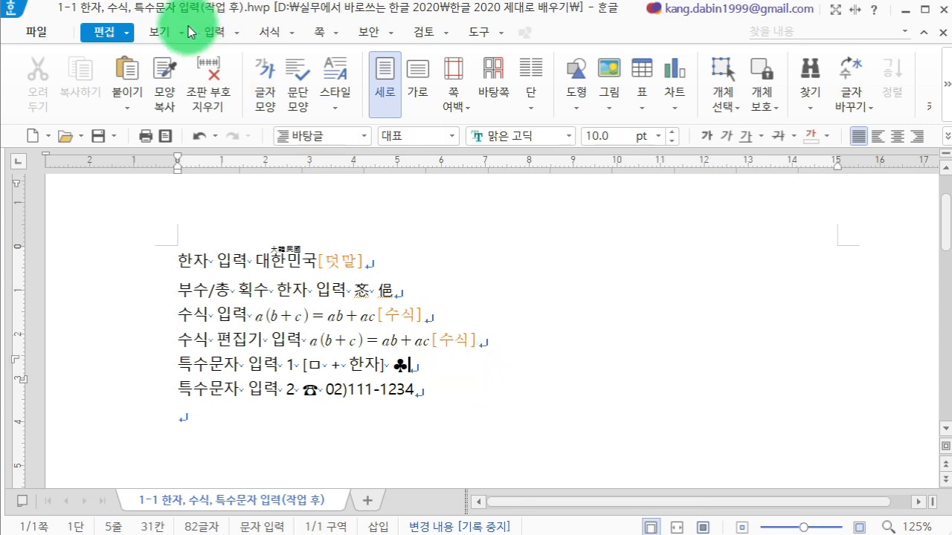
click(158, 33)
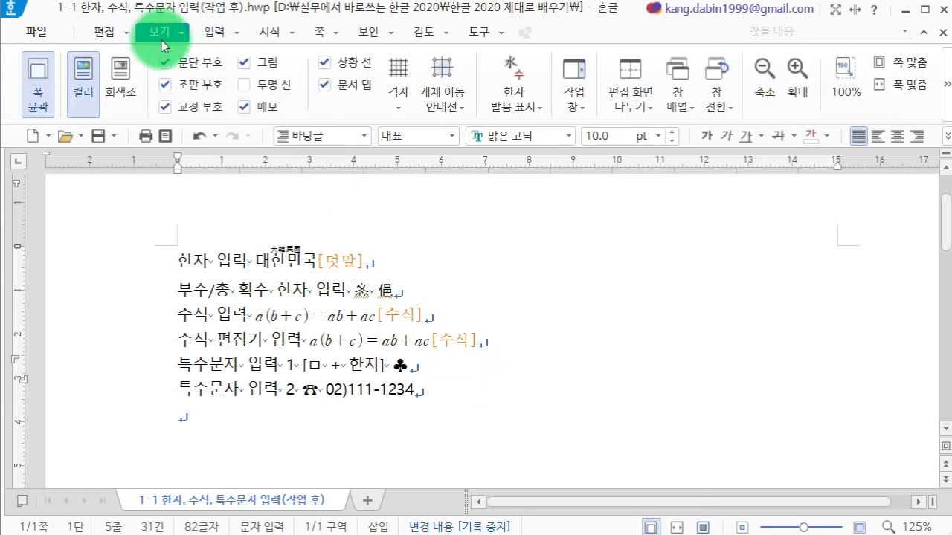
click(192, 87)
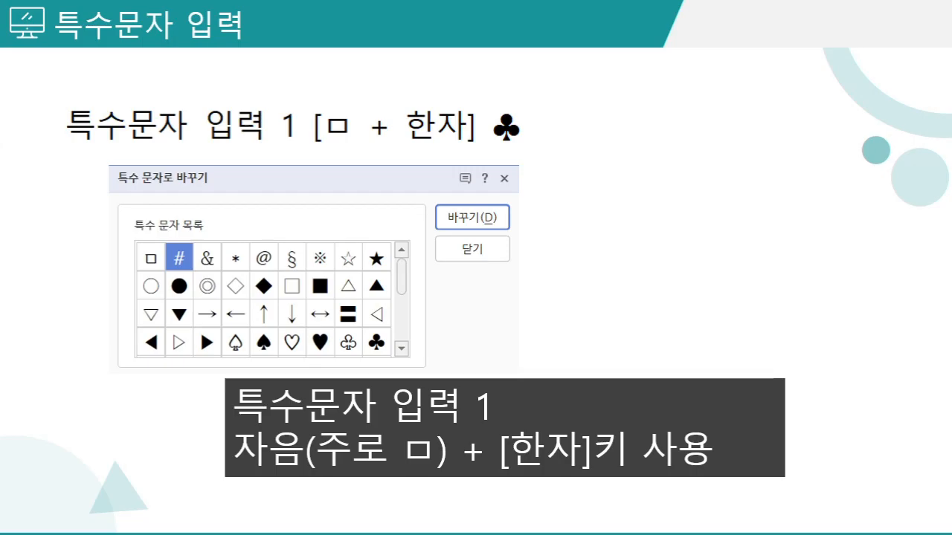
key(Right)
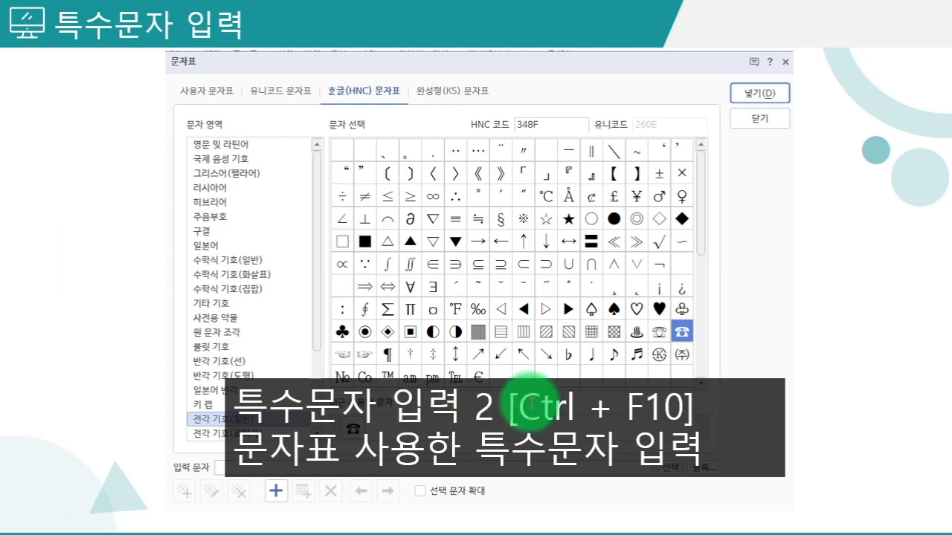
drag(520, 405, 651, 415)
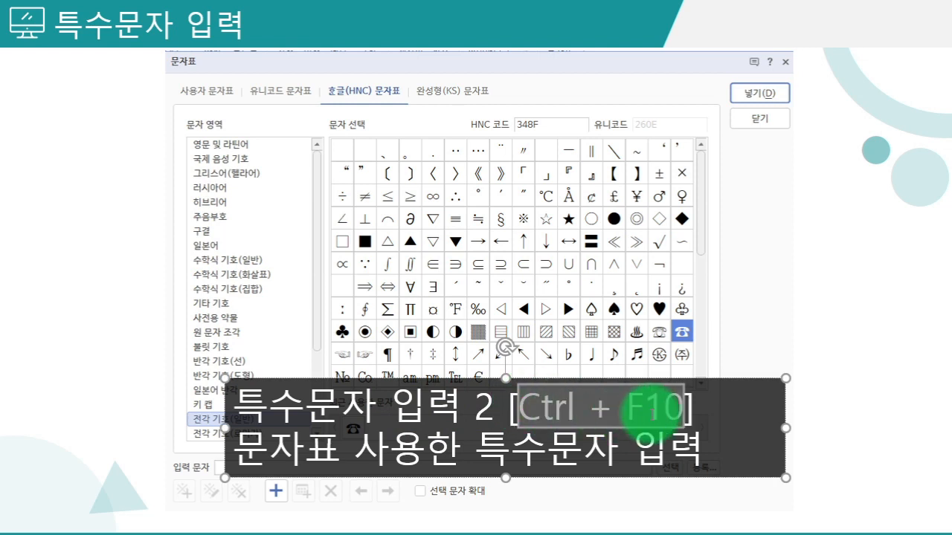
click(823, 265)
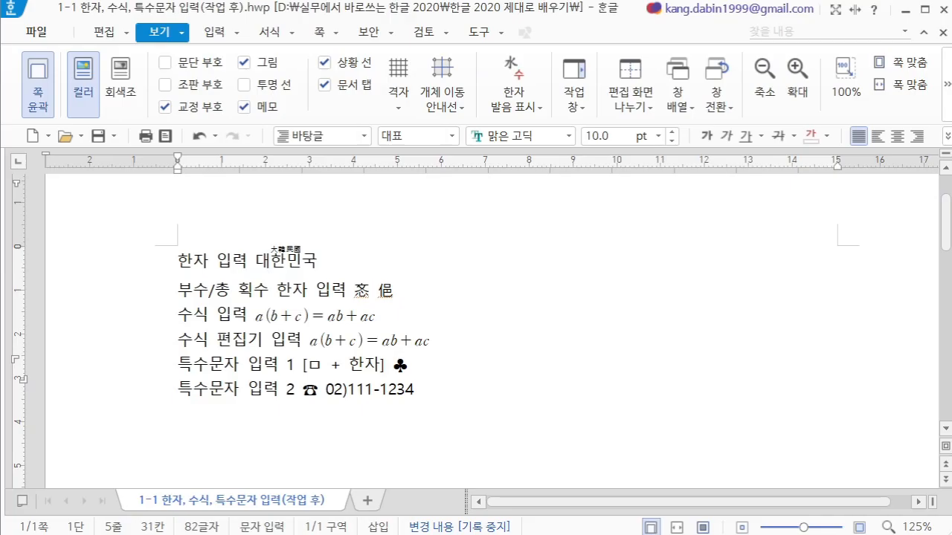
Step: Add an empty line below the 특수문자 입력 2 line
click(461, 397)
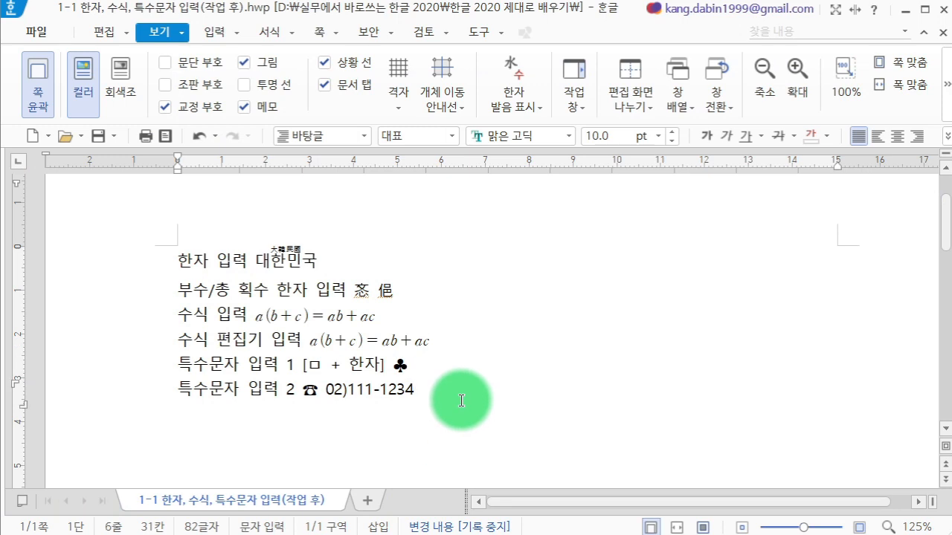
key(Return)
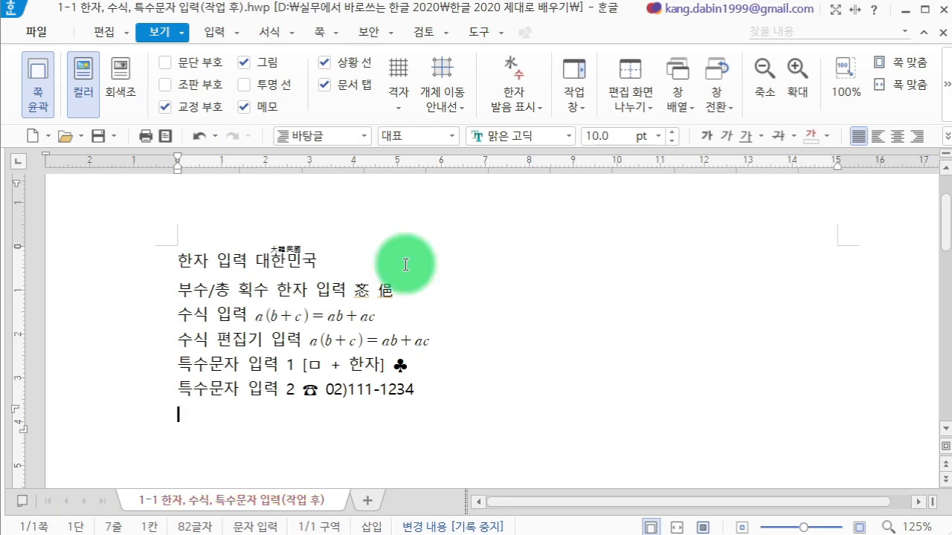
click(214, 34)
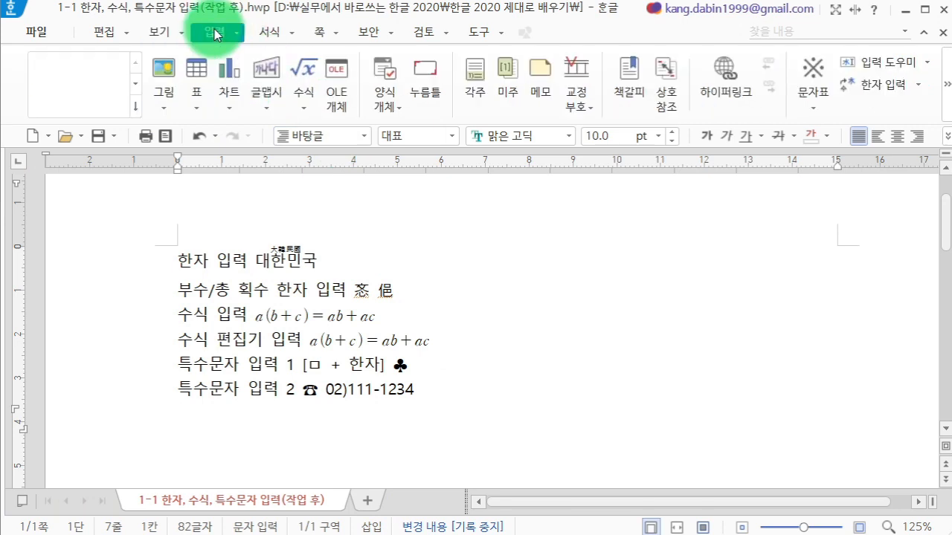
key(Hangul)
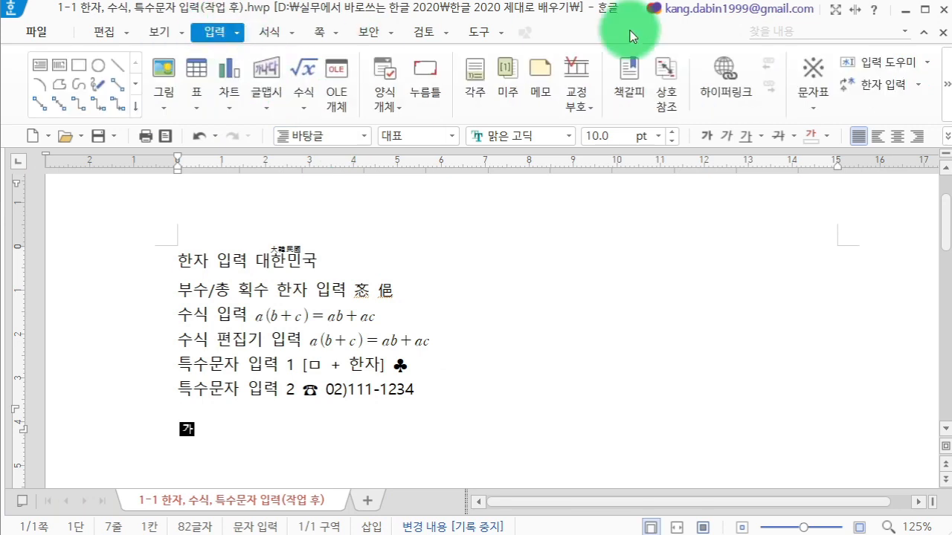
click(820, 105)
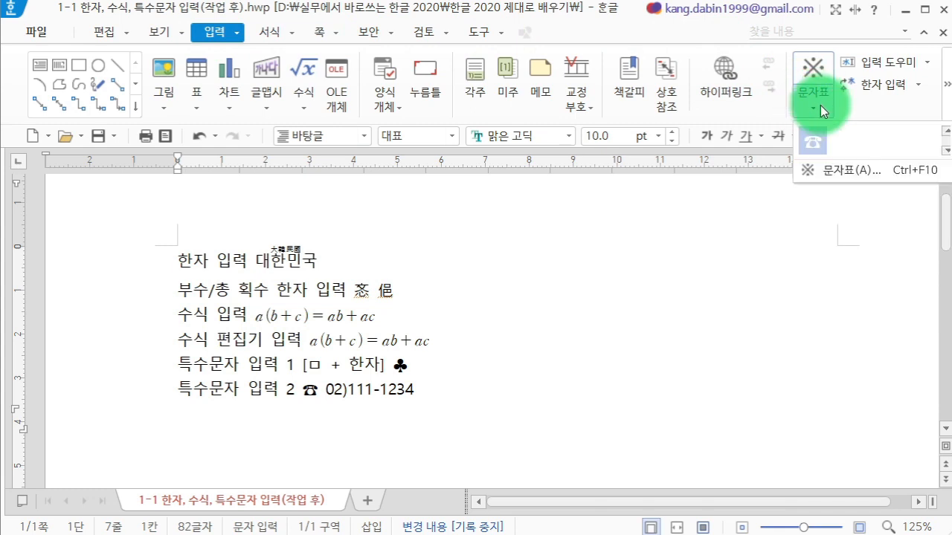
click(826, 170)
click(814, 60)
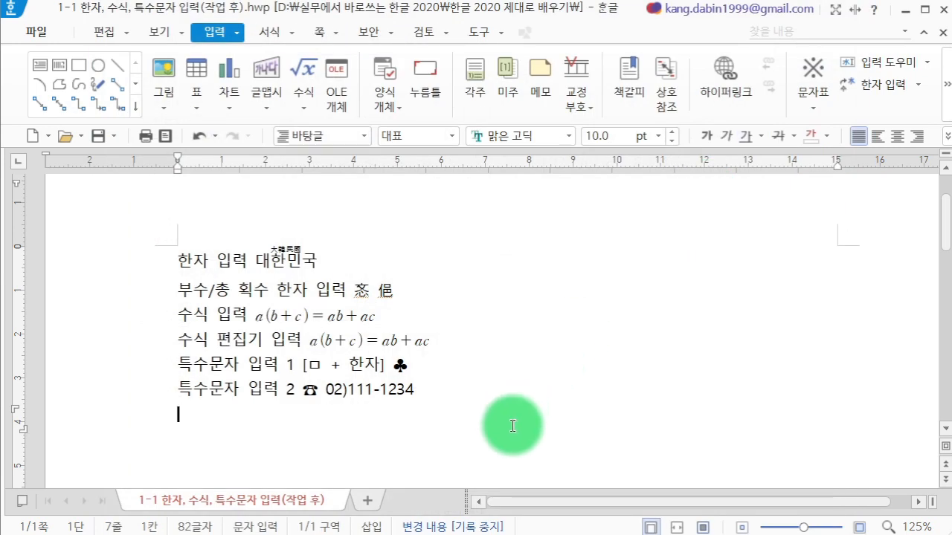
Step: Open the 문자표 character map for the new line and bring the whole upper part of its dialog into view
key(Hangul)
key(ctrl+F10)
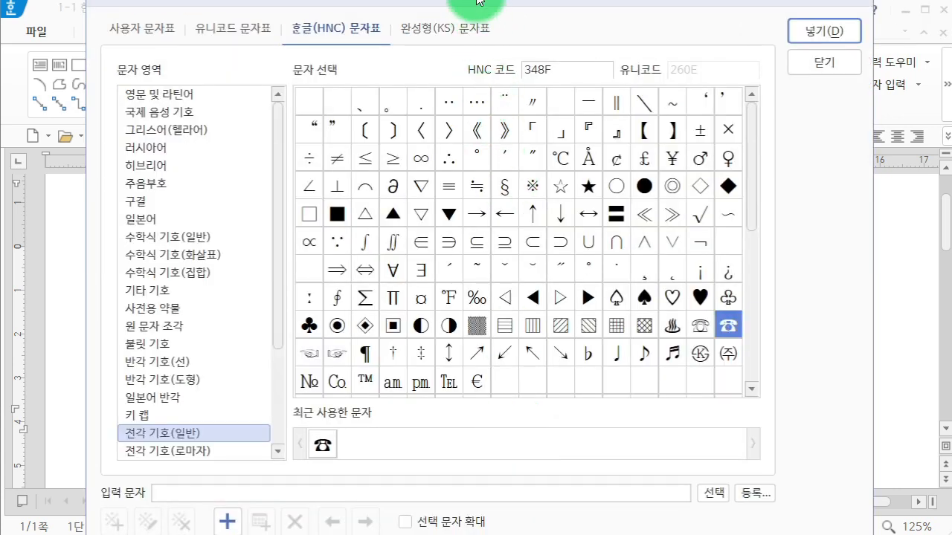
drag(476, 1, 471, 26)
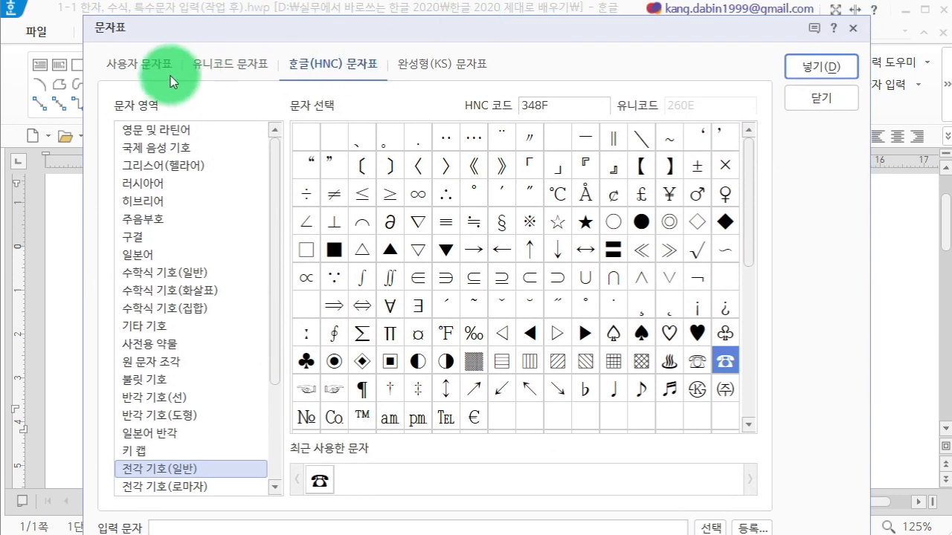
Step: Examine the 사용자, 유니코드 and 한글(HNC) character tables and the list of character categories in the 사용자 문자표
click(145, 66)
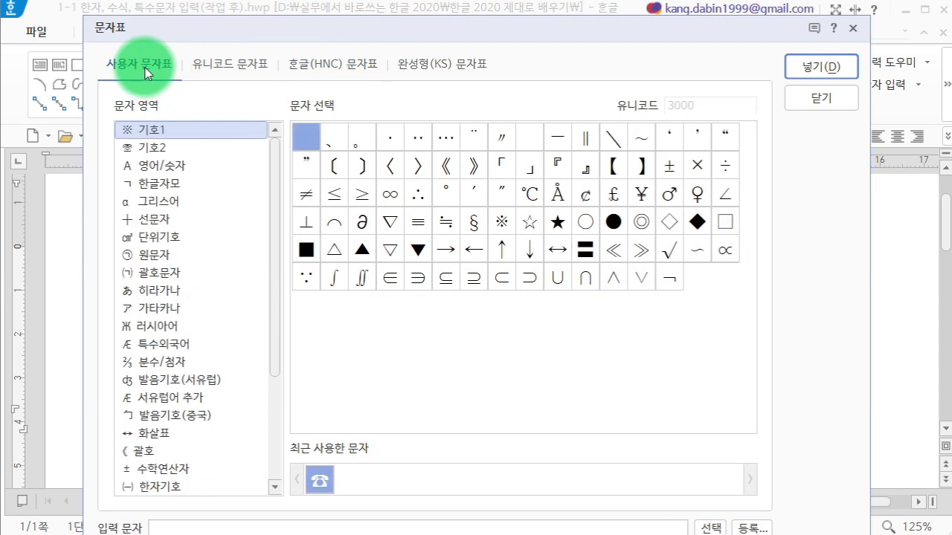
click(206, 71)
click(309, 64)
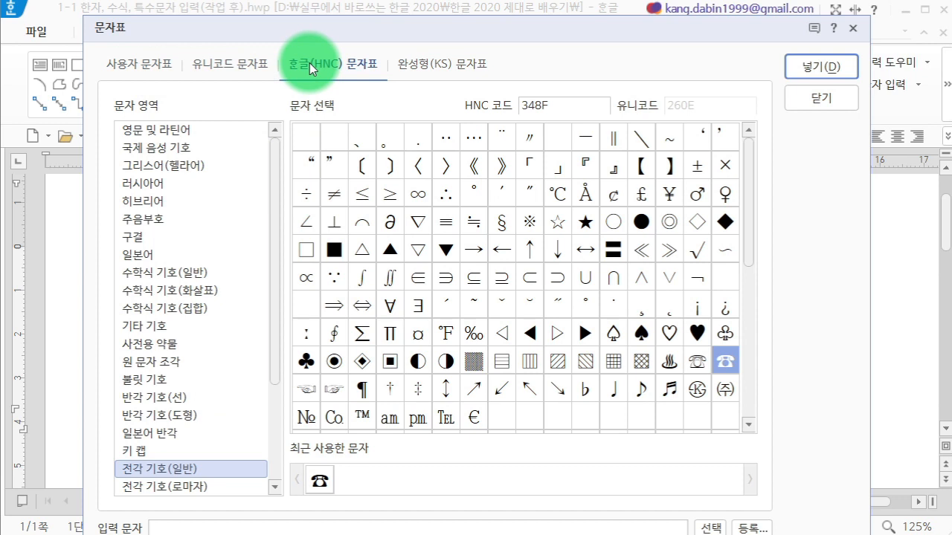
click(164, 70)
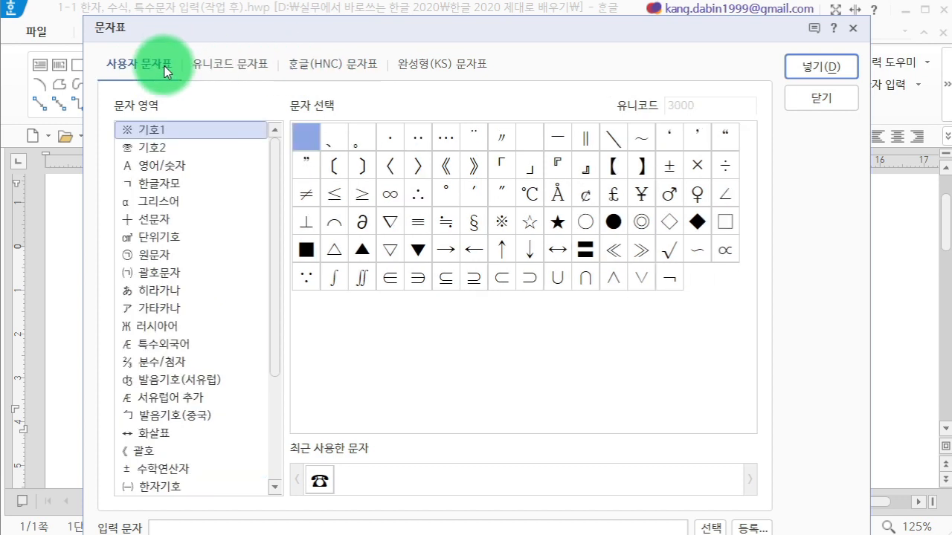
scroll(175, 268, down, 2)
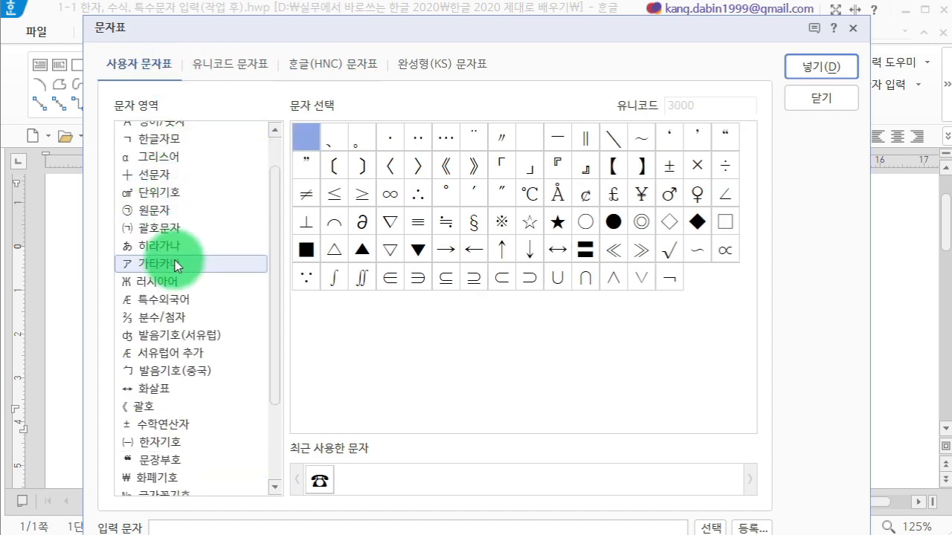
scroll(176, 394, down, 2)
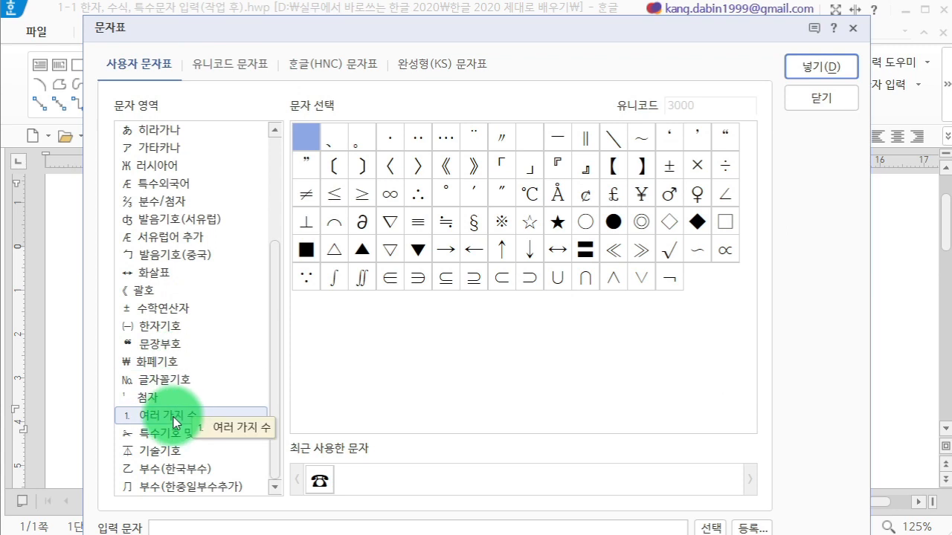
scroll(176, 420, up, 3)
scroll(195, 209, up, 1)
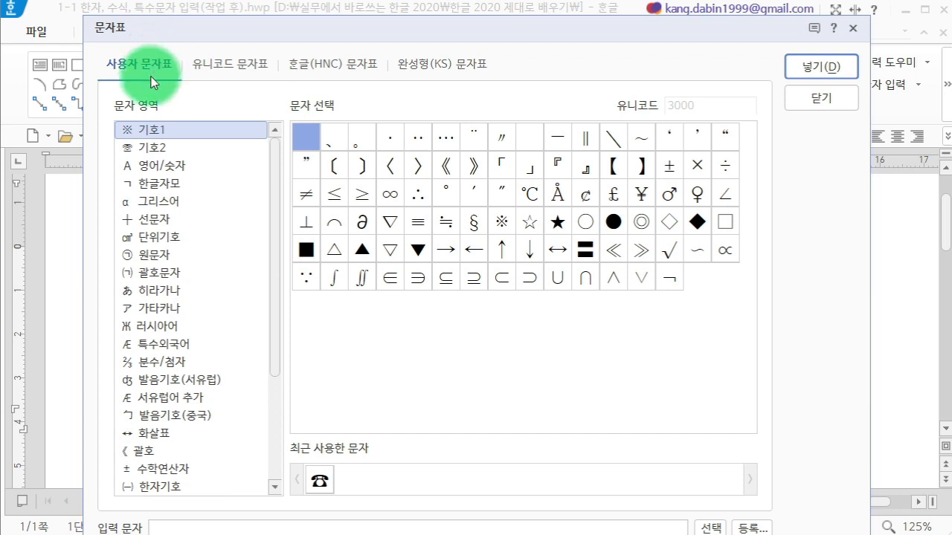
Step: Insert the ☎ symbol from the 기호2 category of the 사용자 문자표 into the new line
click(171, 135)
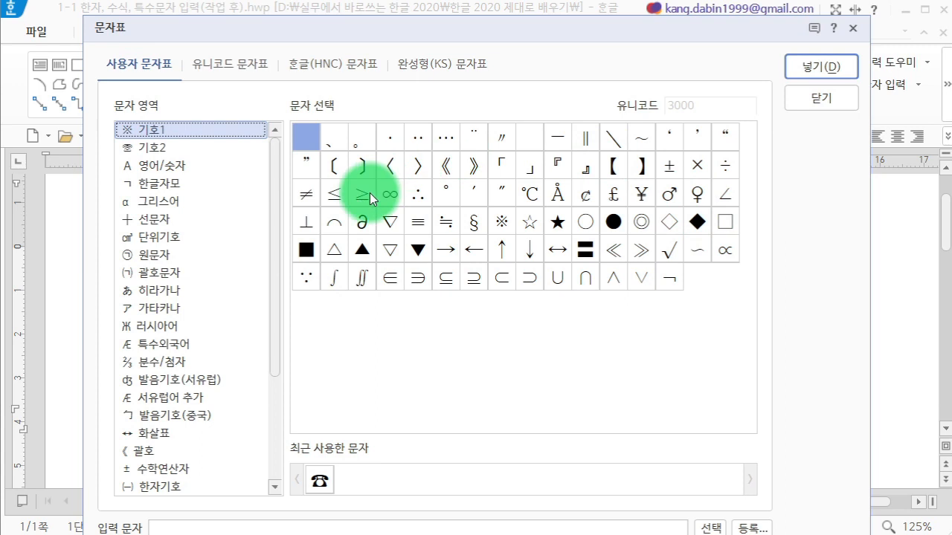
click(222, 151)
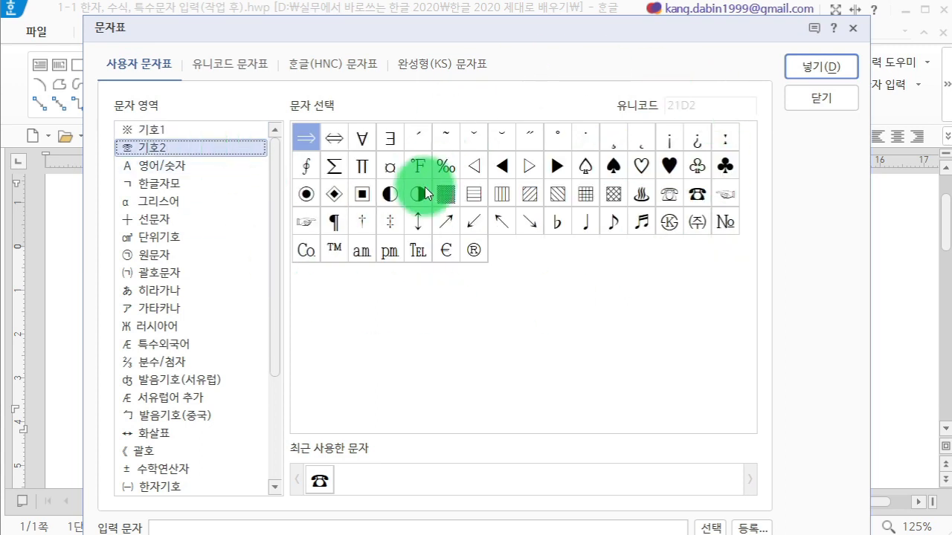
click(703, 197)
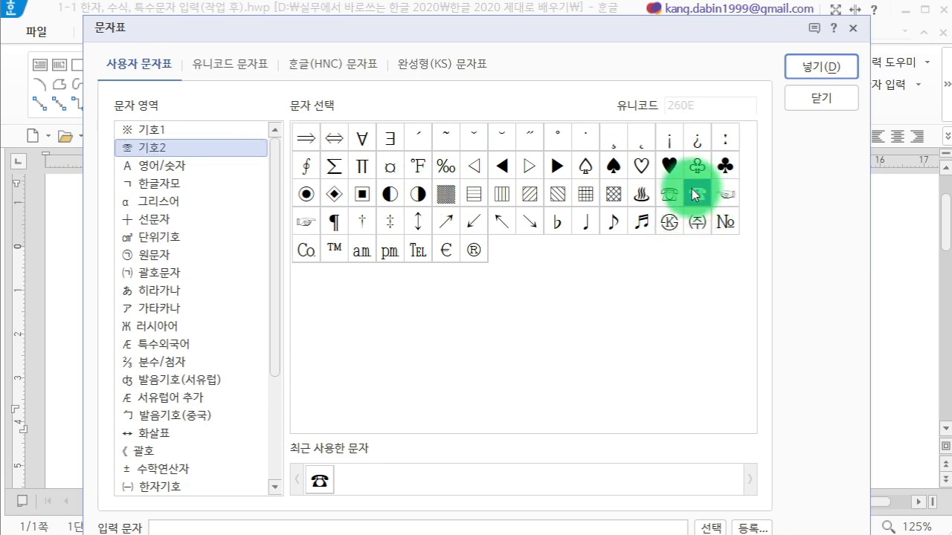
click(807, 70)
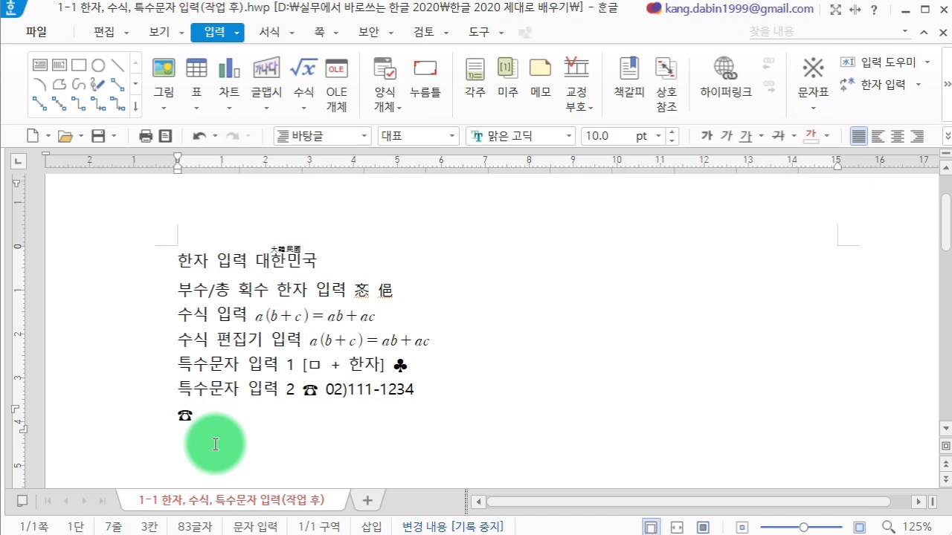
Step: Enter the phone number after the ☎ symbol on the new line, separated by a space
text(02)
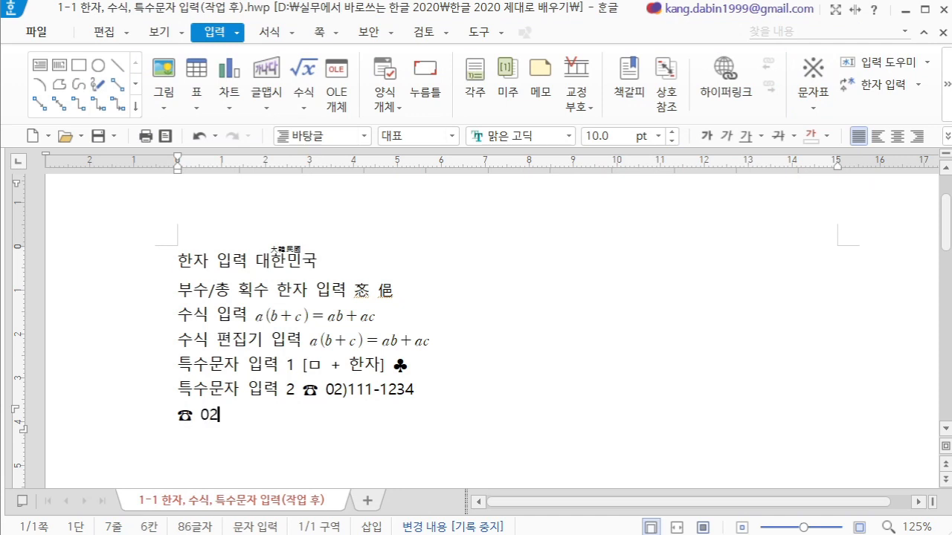
text()111-1)
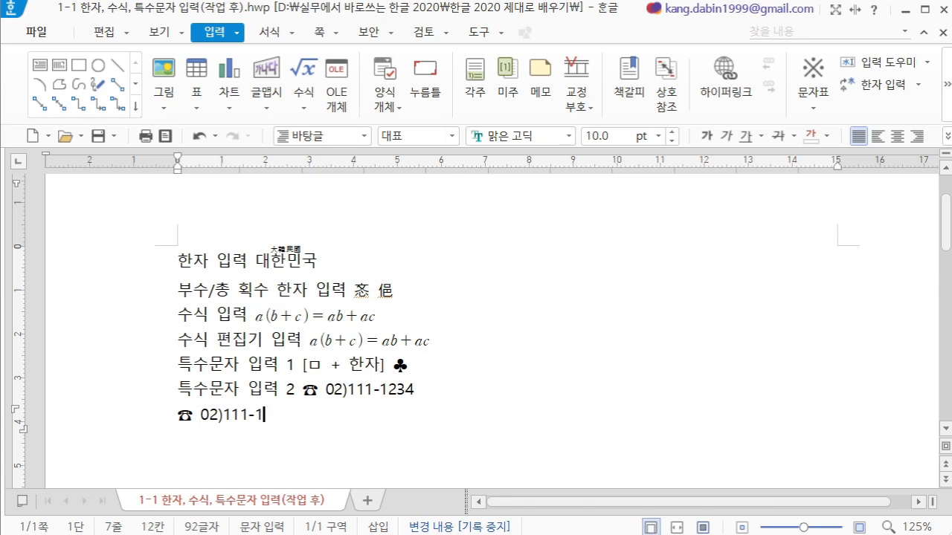
text(234)
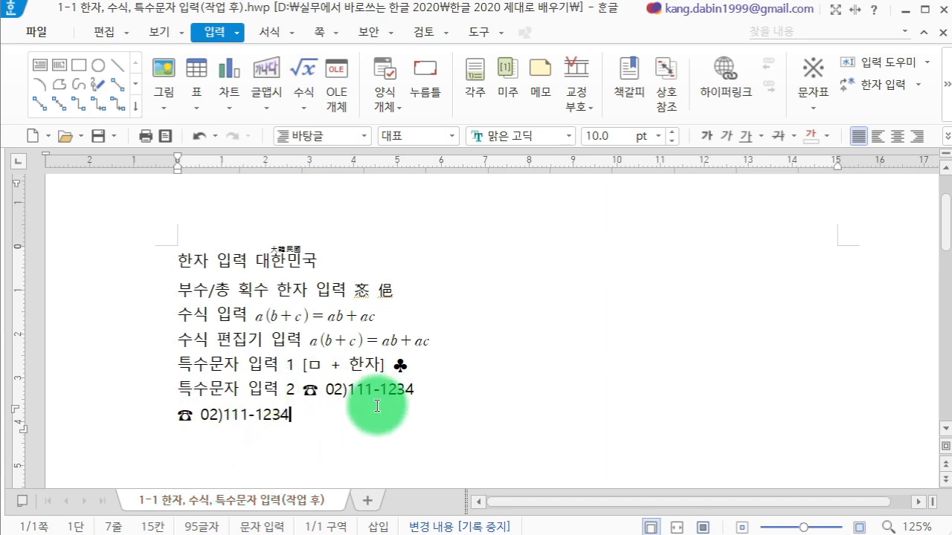
click(227, 267)
click(218, 316)
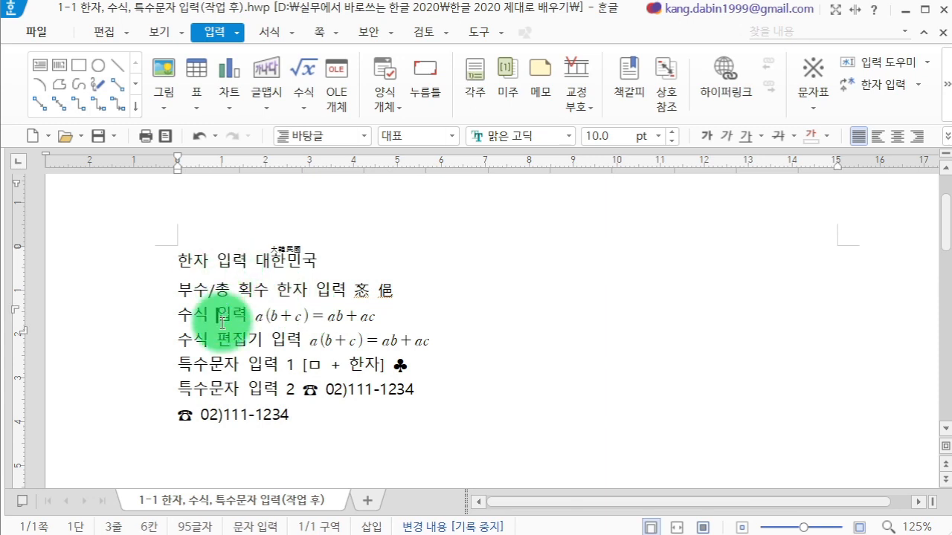
click(223, 365)
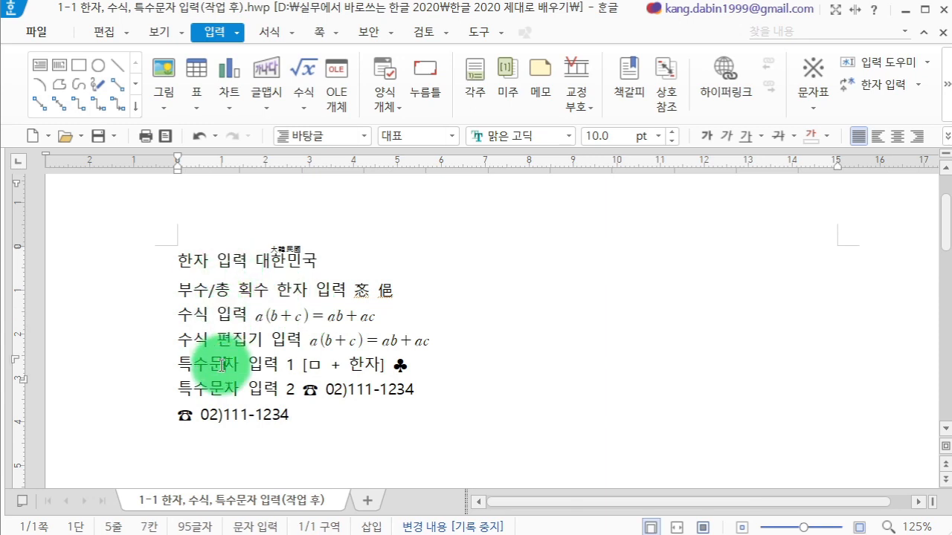